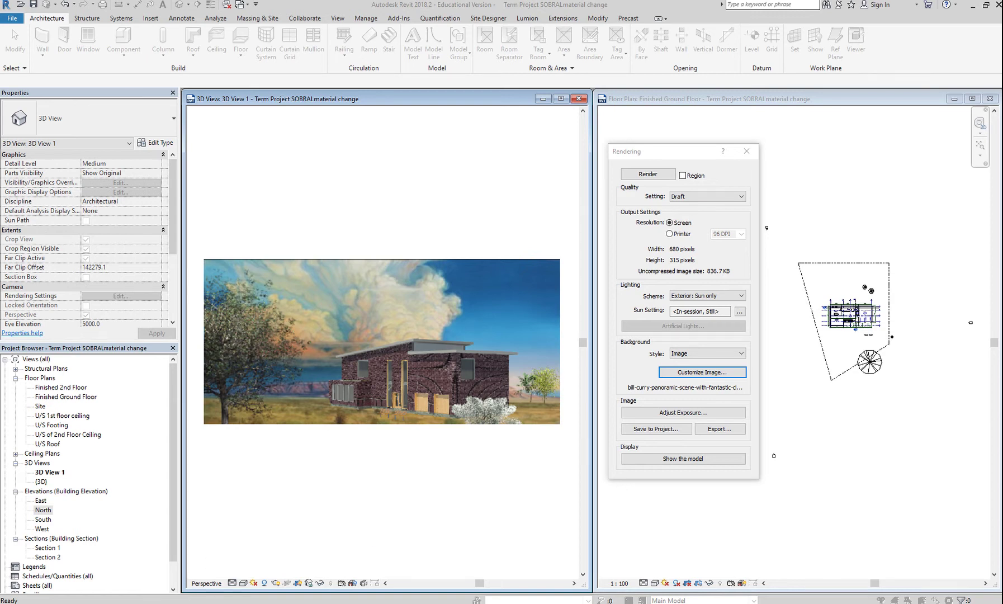
Switch to the Firefox browser and open the brickamerica.com stacked-stone texture image in a new tab
mouse_move(140, 602)
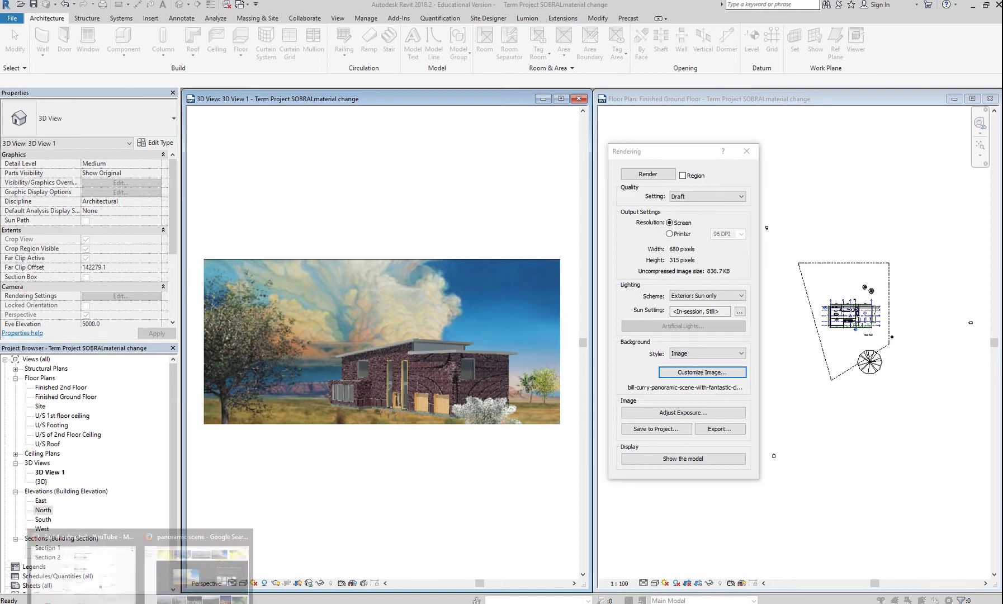
left_click(191, 576)
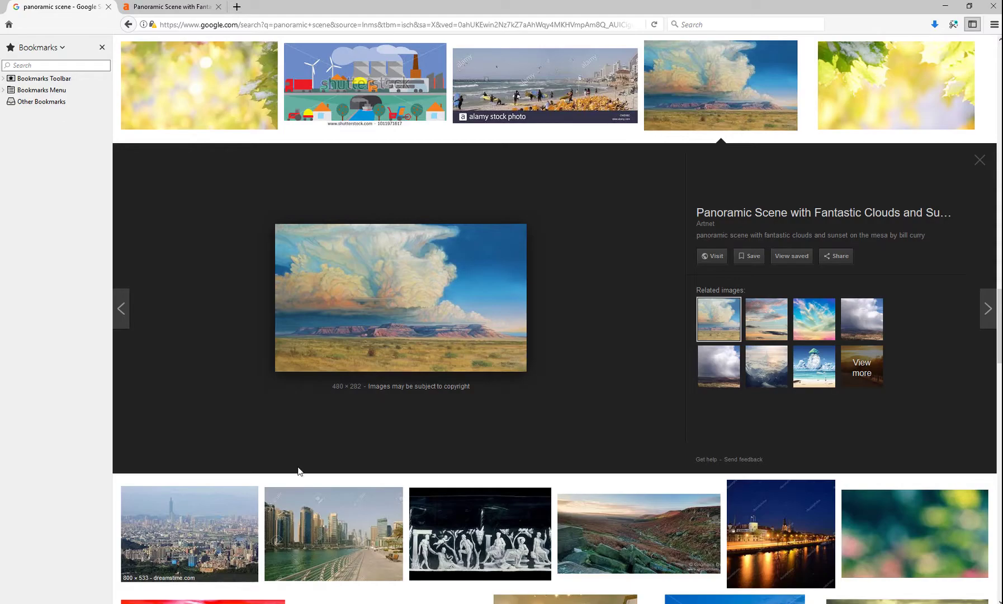
left_click(237, 7)
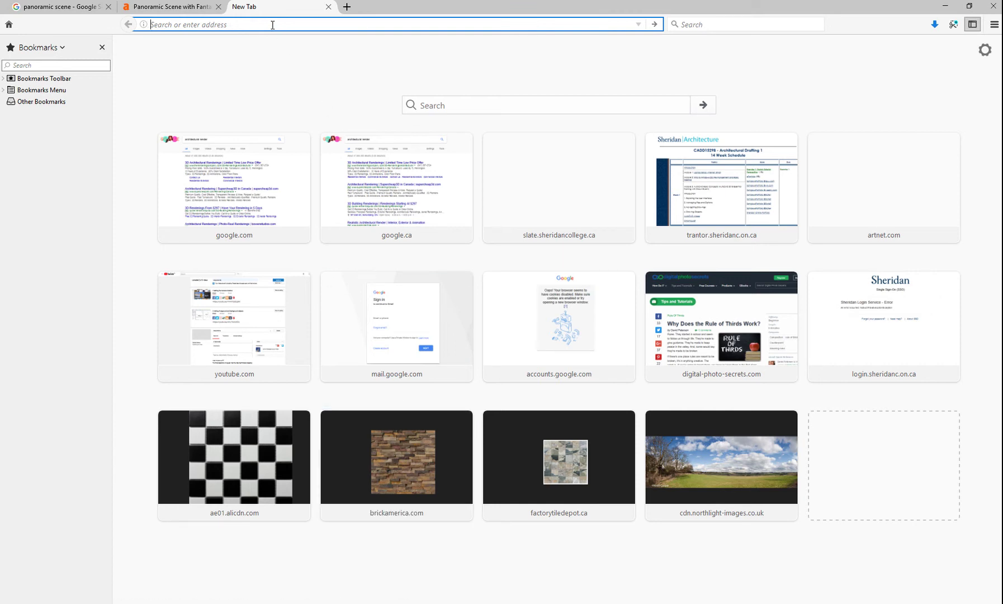
left_click(414, 479)
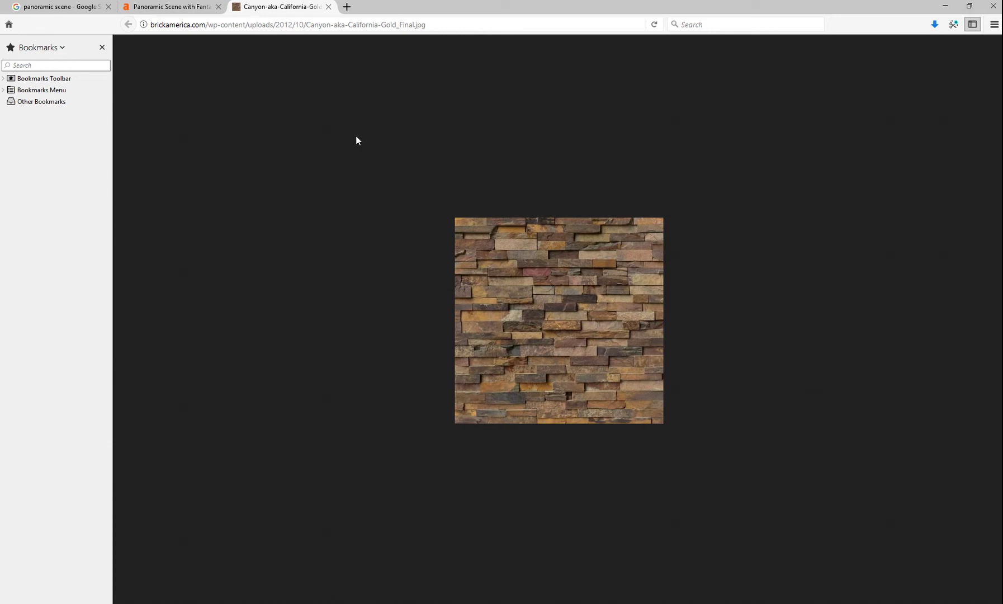
Search Google for "texture image" and show the image results
left_click(276, 28)
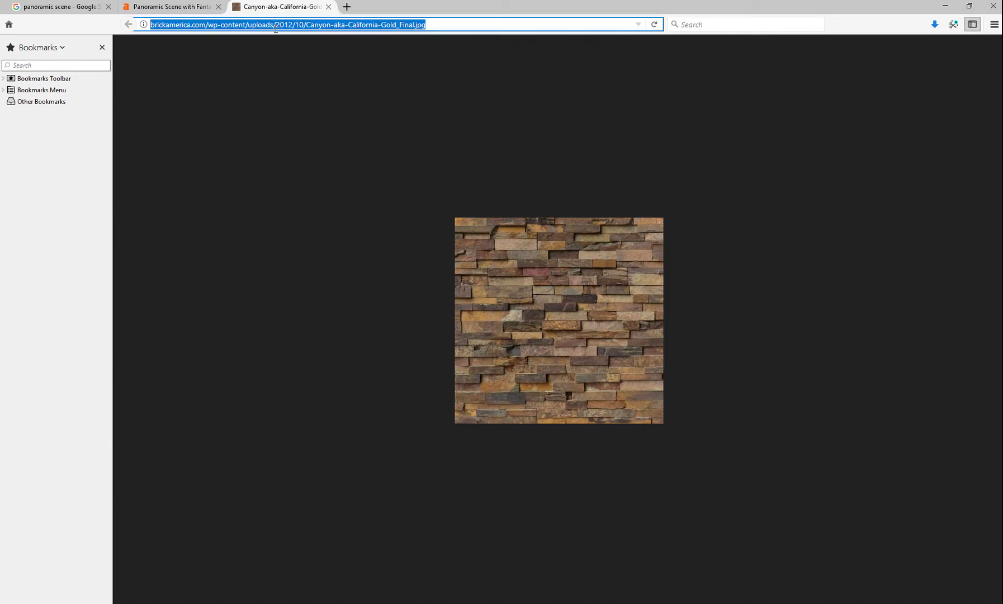
type("textu")
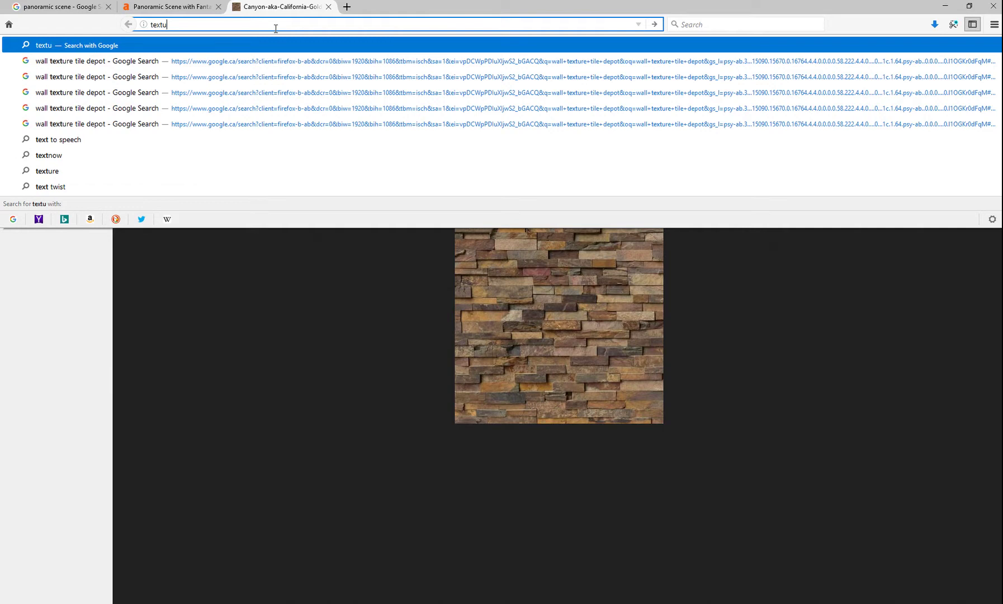
type("re")
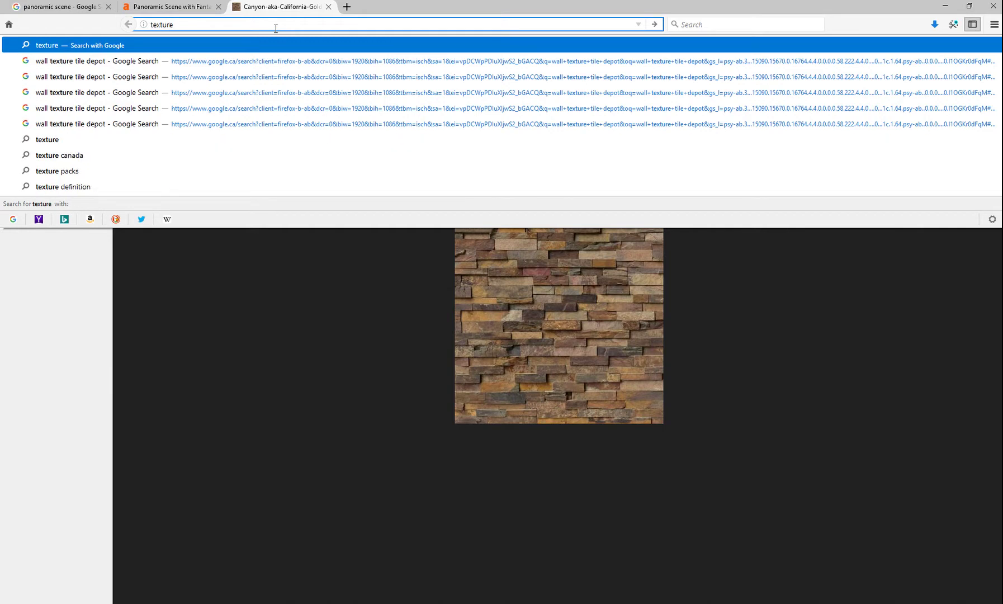
type(" image")
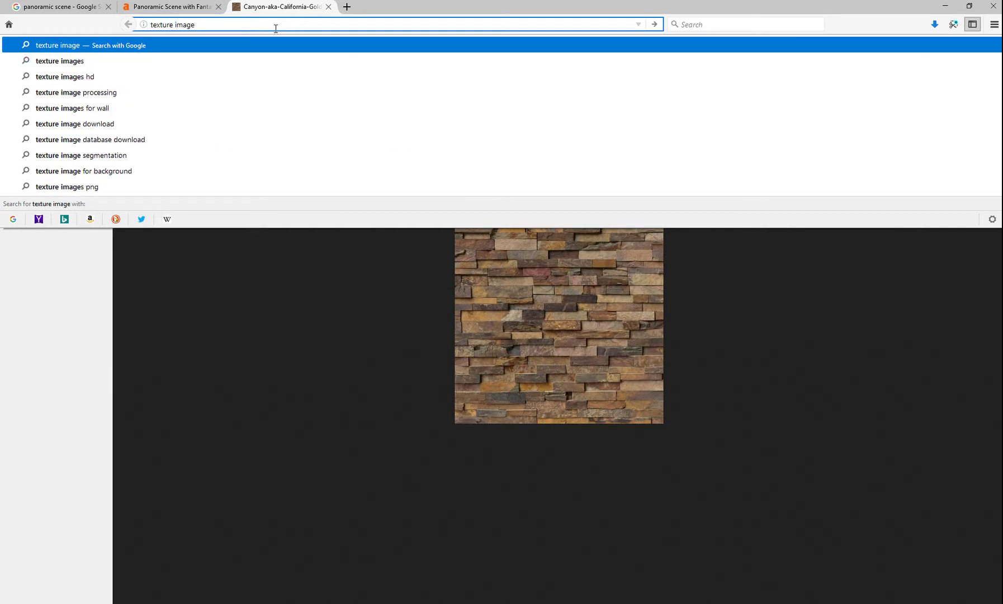
key("Return")
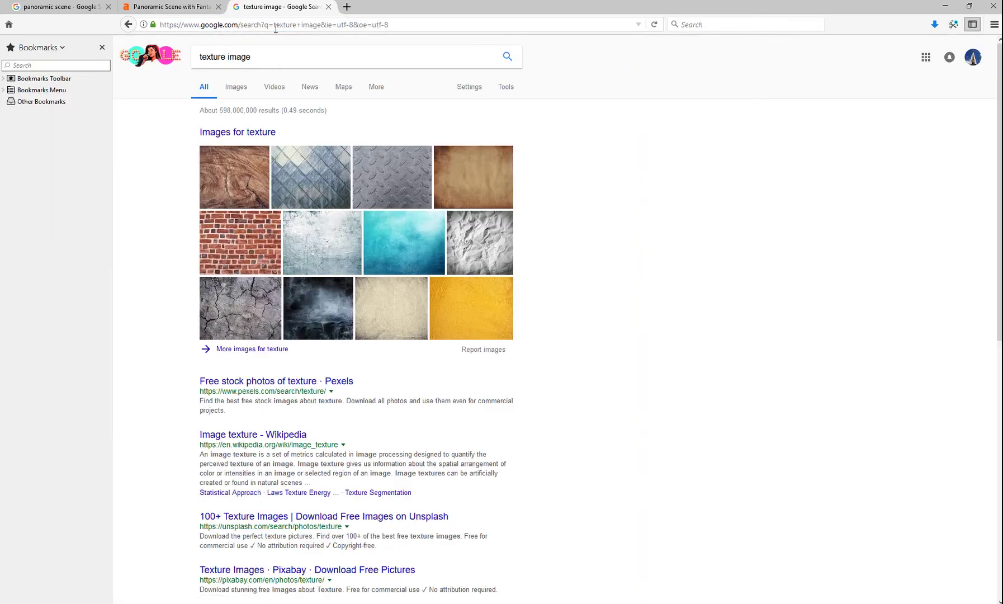
left_click(238, 89)
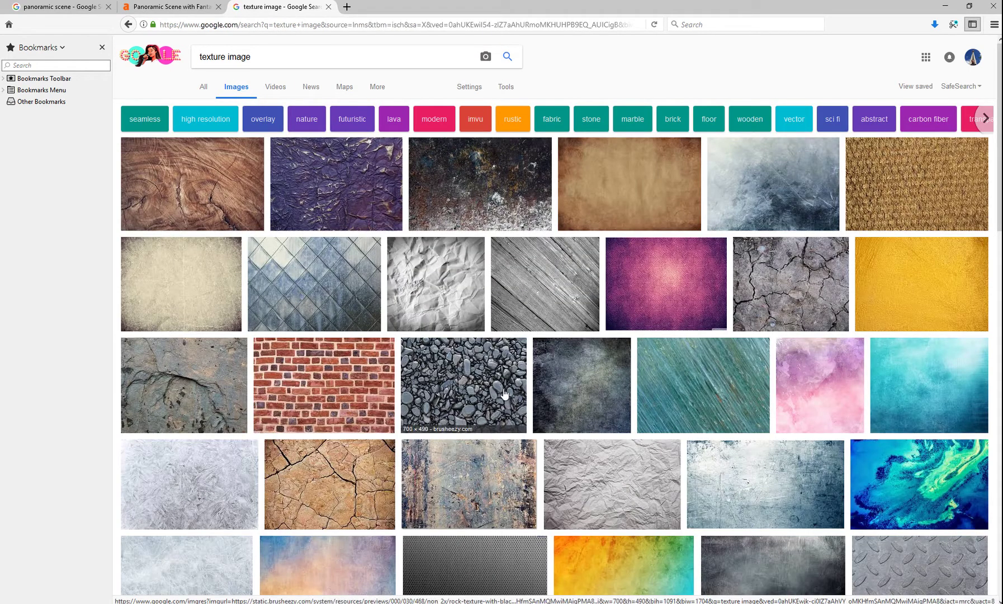
Browse the texture image results and preview the wrinkled gold metal texture
scroll(649, 408, "down", 3)
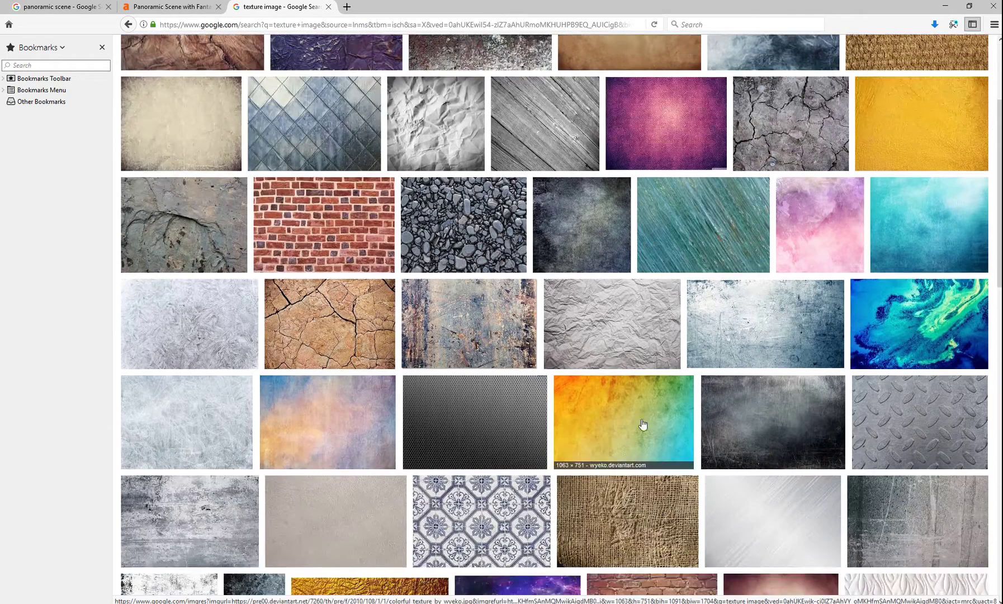
scroll(628, 430, "down", 4)
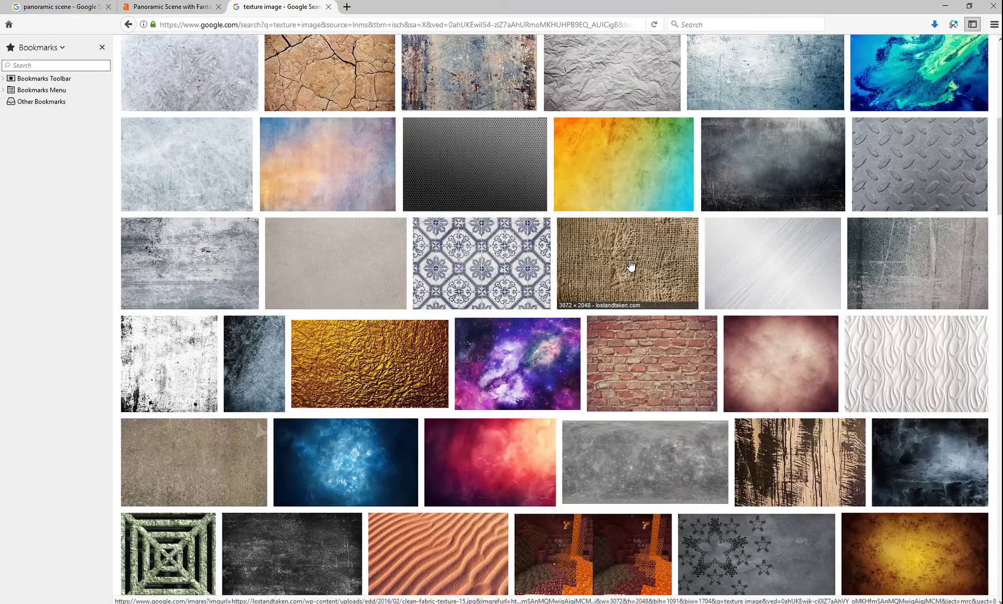
scroll(652, 376, "down", 1)
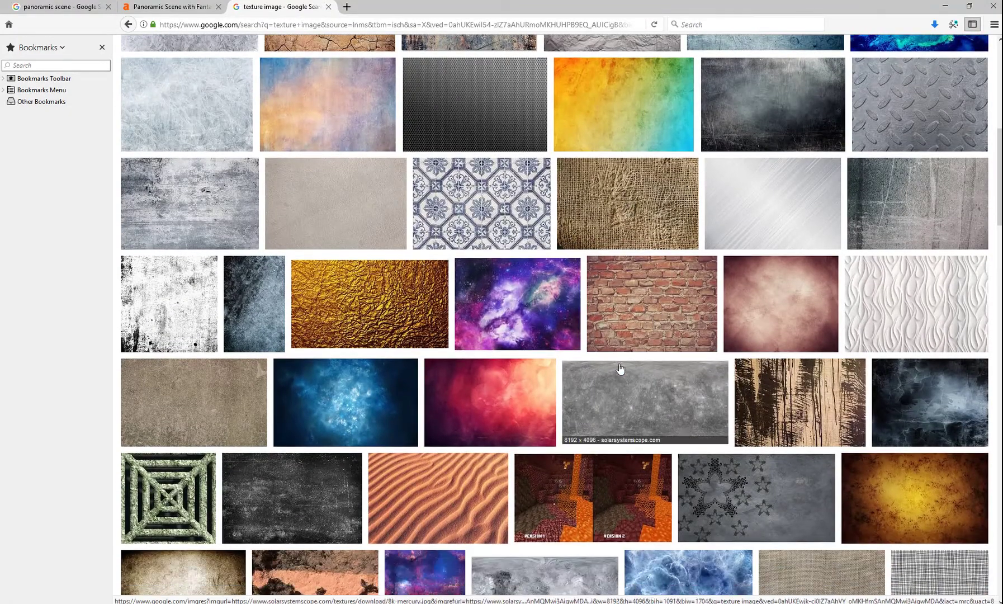
left_click(364, 302)
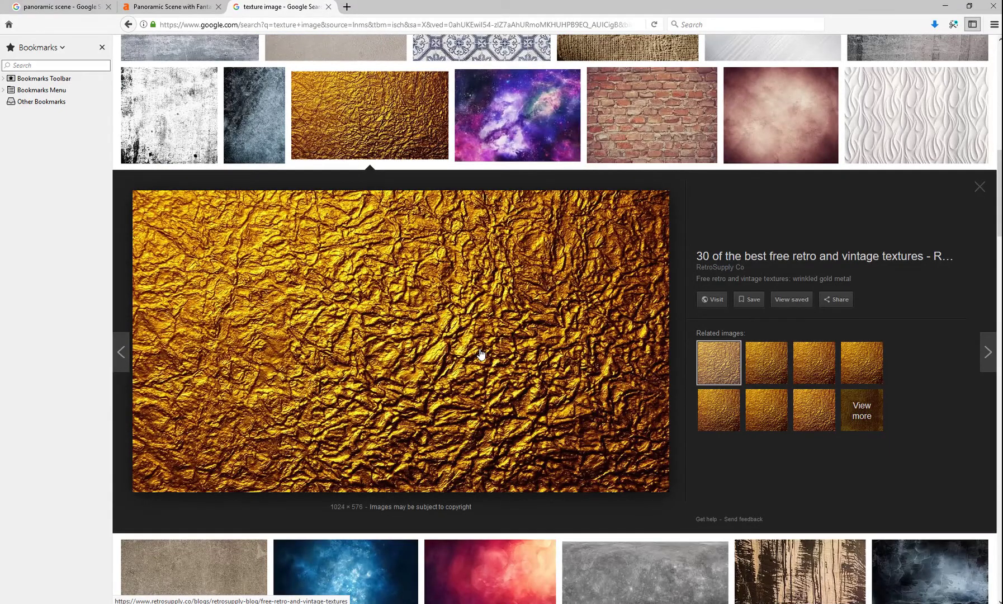
scroll(481, 353, "down", 4)
scroll(480, 353, "up", 12)
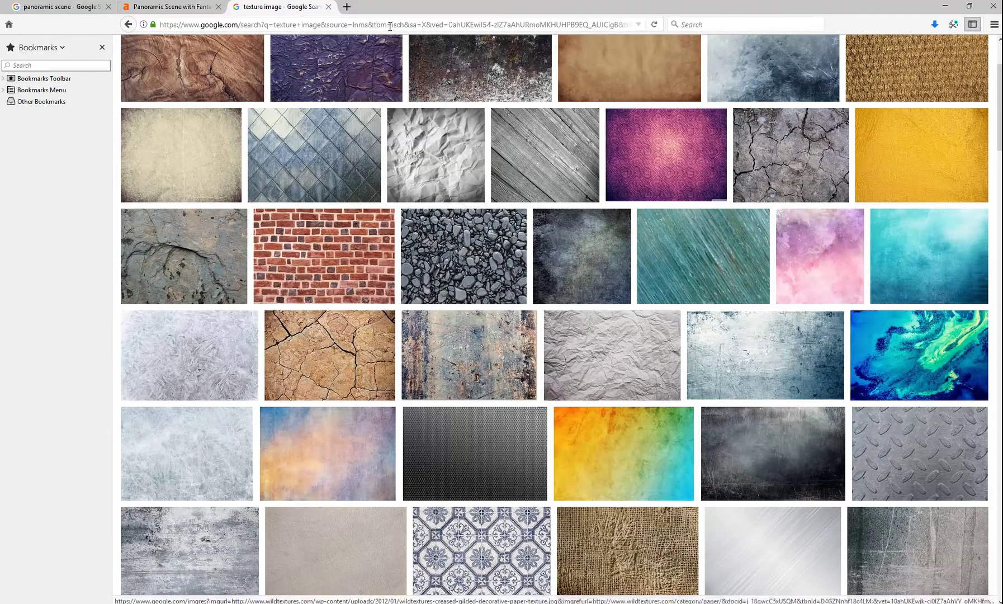
Open the sheridancollege.ca website in a new tab
left_click(347, 7)
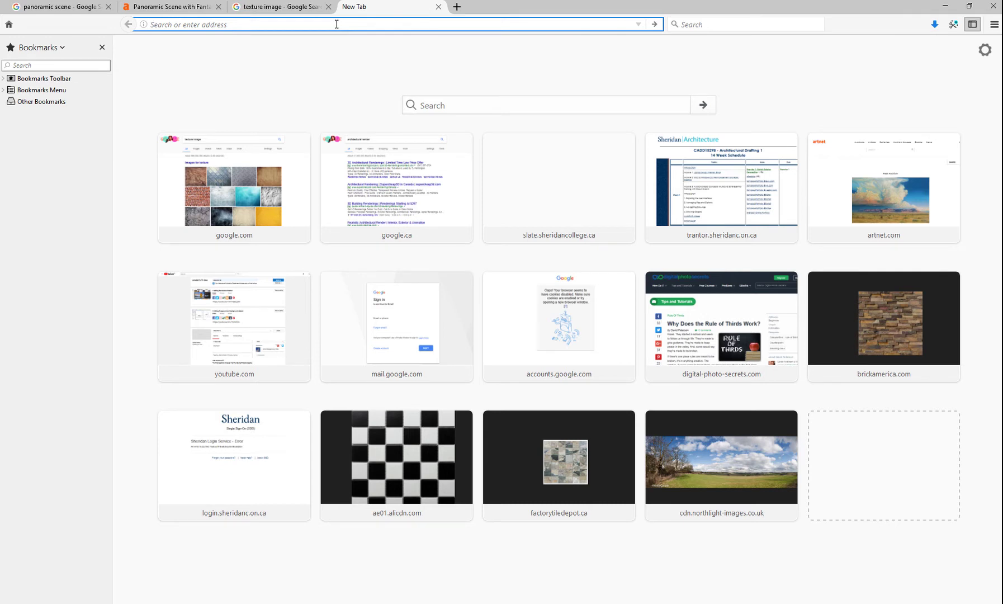
type("she")
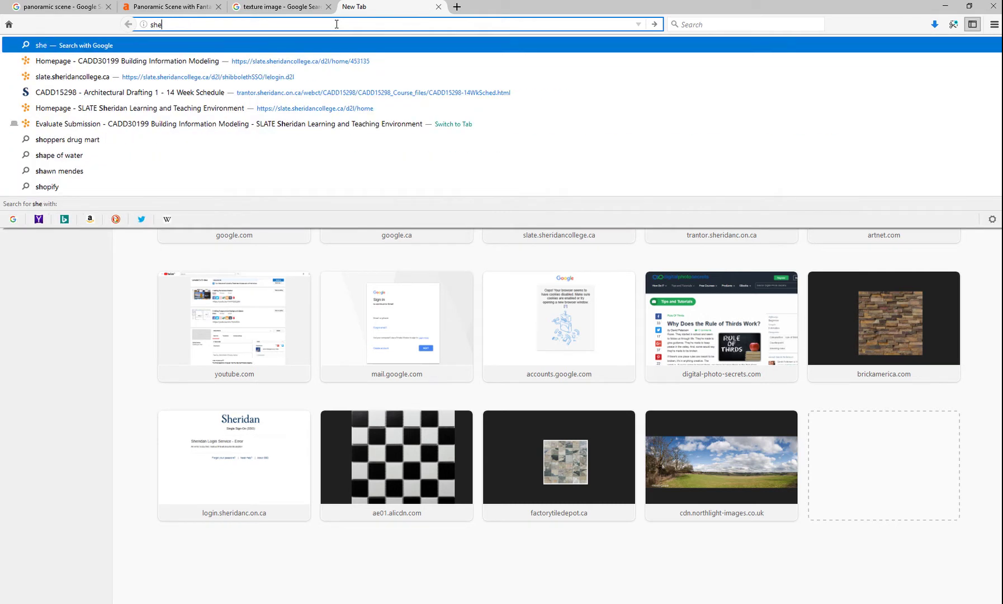
type("ridanc")
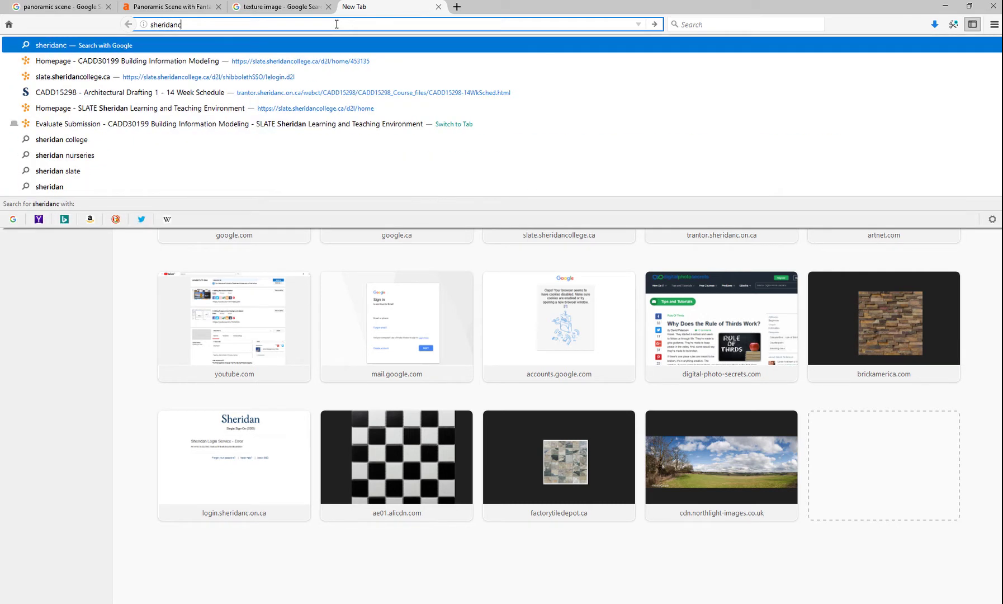
type("ollege")
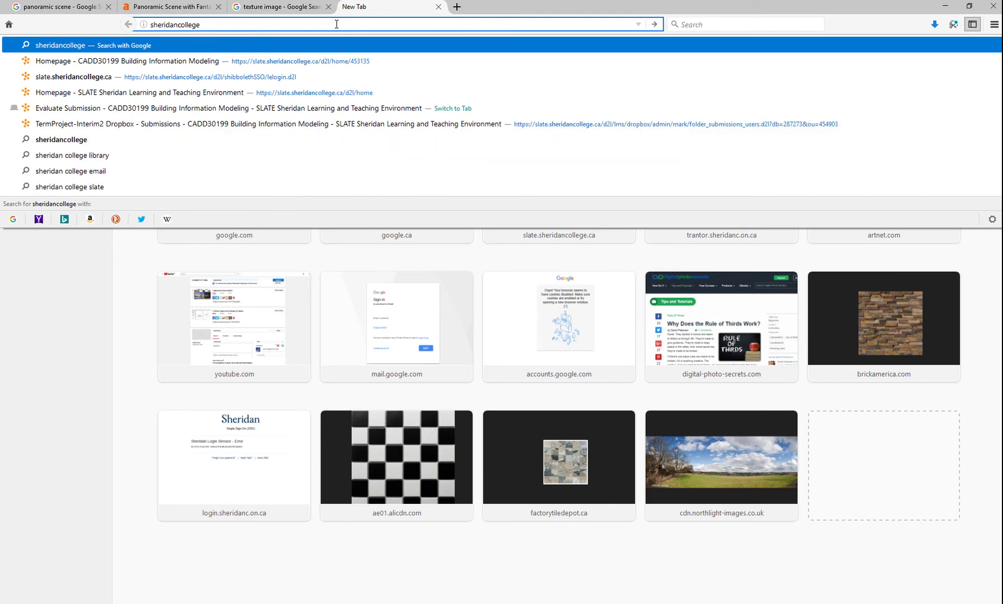
type(".ca")
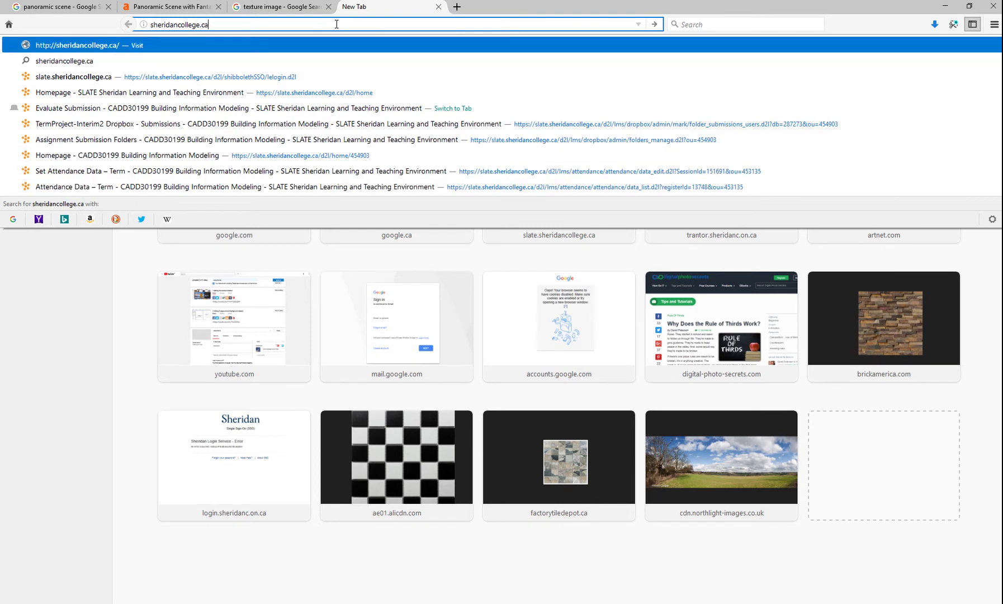
key("Return")
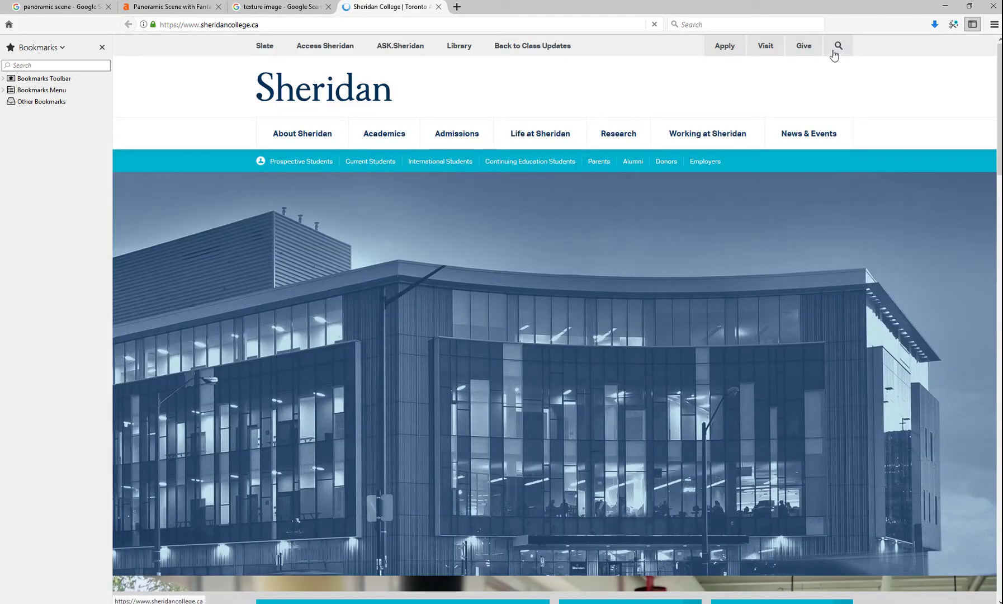
Search the Sheridan website for "material conexion" and follow the suggested spelling "material connexion"
left_click(834, 51)
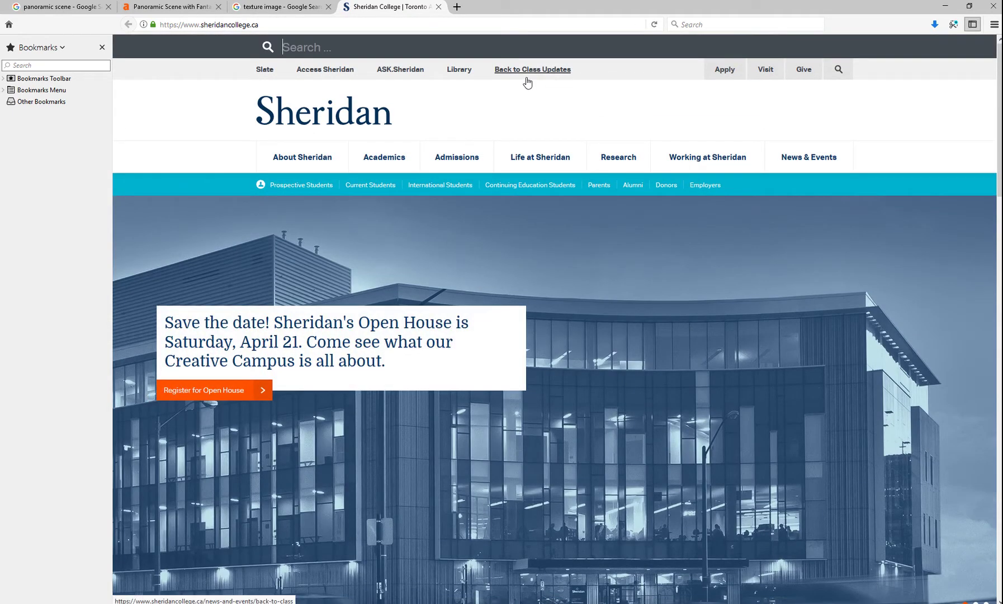
type("material co")
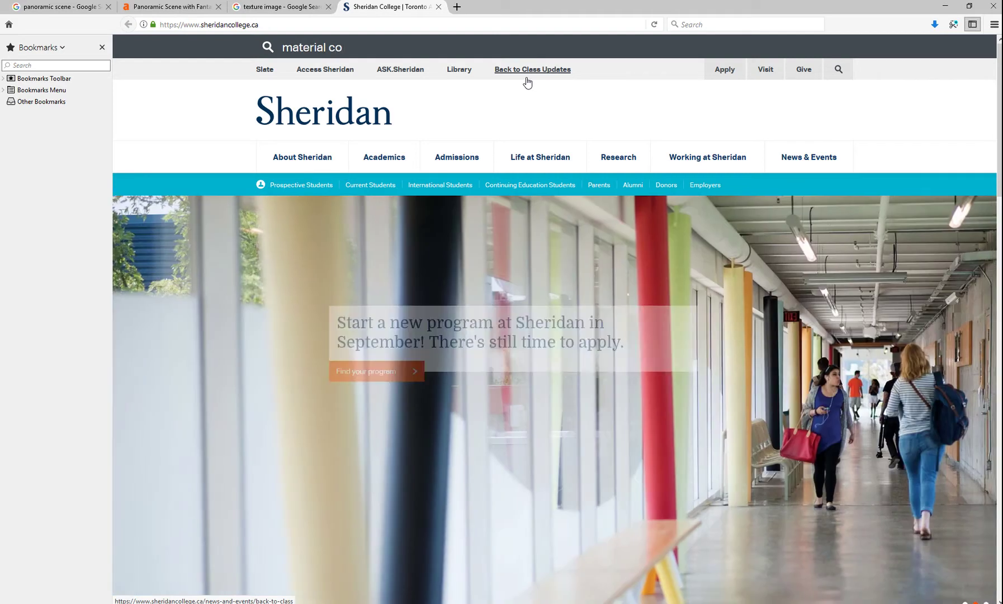
type("nexion")
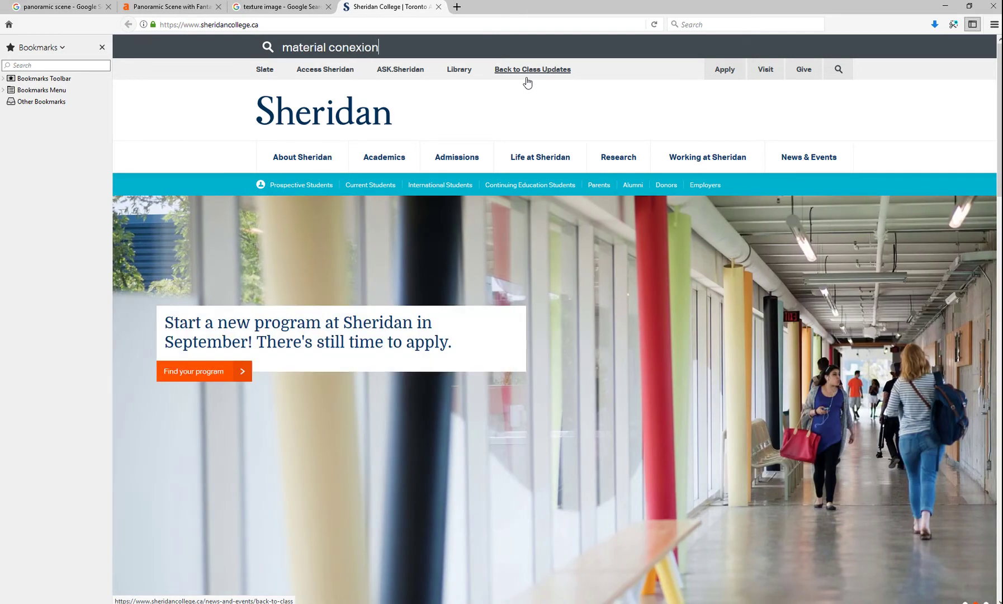
key("Return")
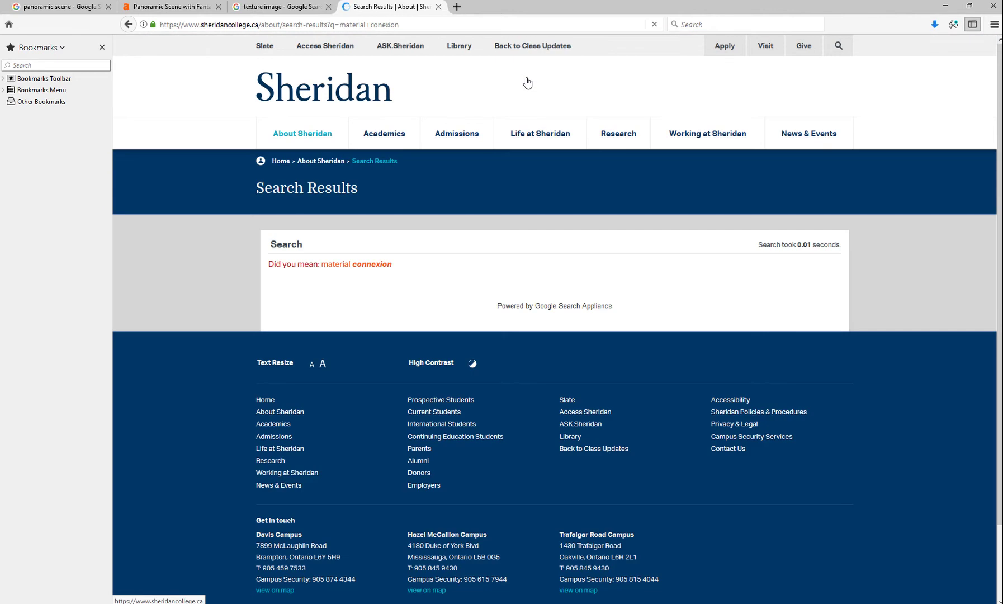
left_click(374, 266)
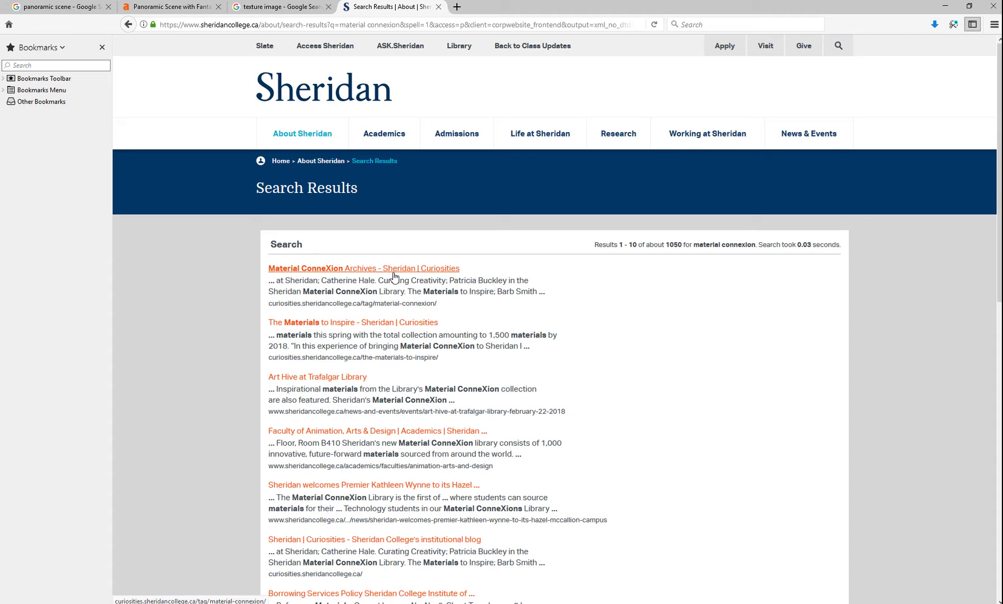
Return to the texture image results and preview the crumpled paper texture and its related creased white paper image
left_click(277, 7)
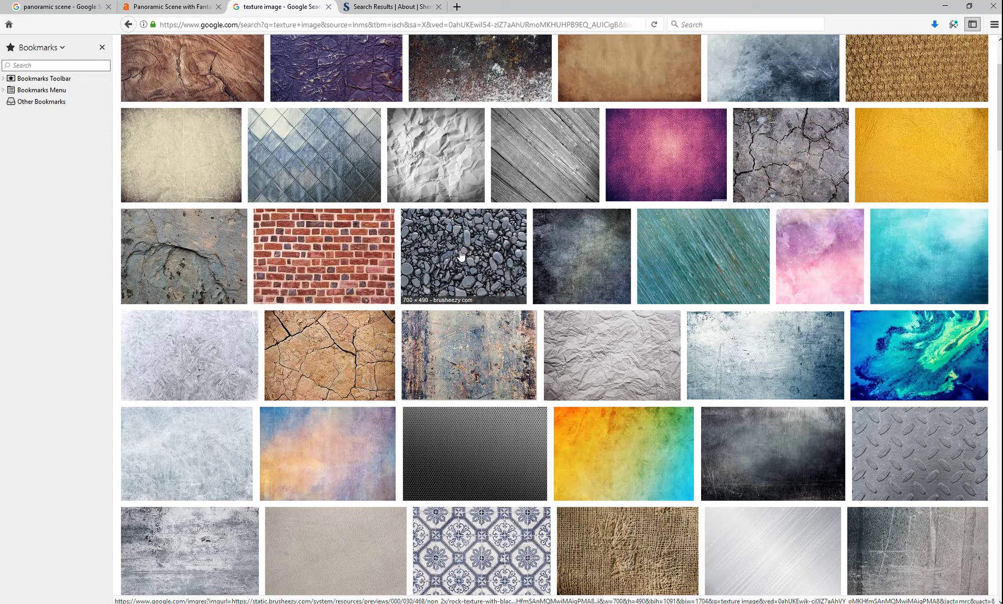
left_click(602, 391)
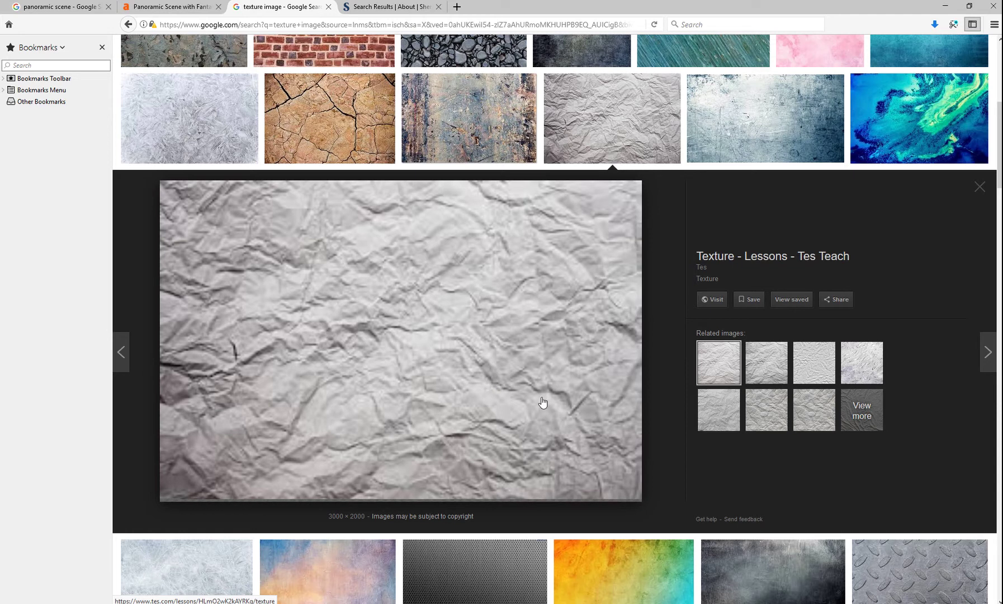
left_click(763, 378)
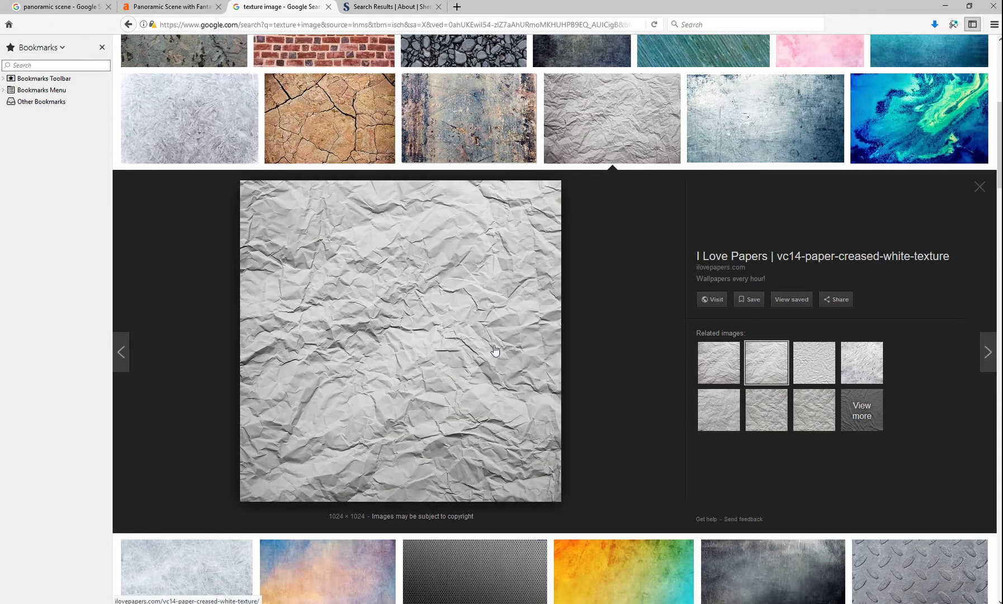
scroll(484, 386, "down", 3)
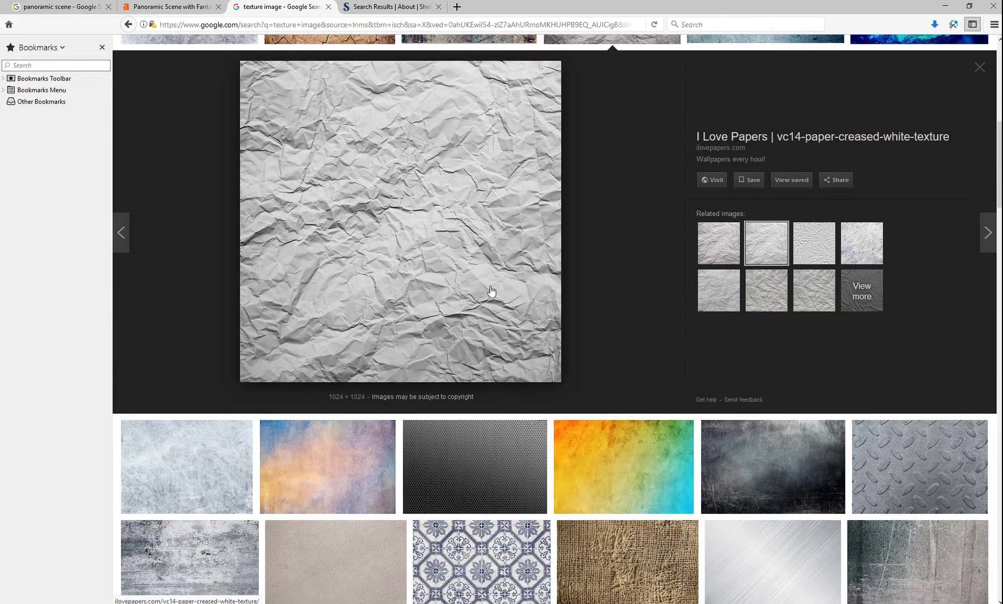
Preview the blue-and-orange Texture 006 image and save it under its suggested name in the Assign 7 folder on the D: drive
left_click(384, 449)
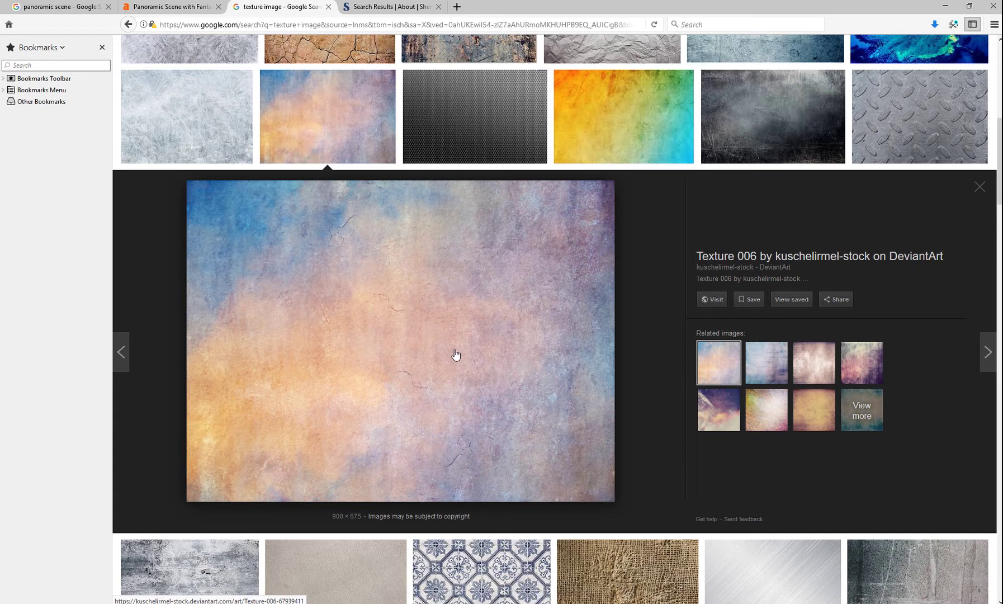
right_click(456, 355)
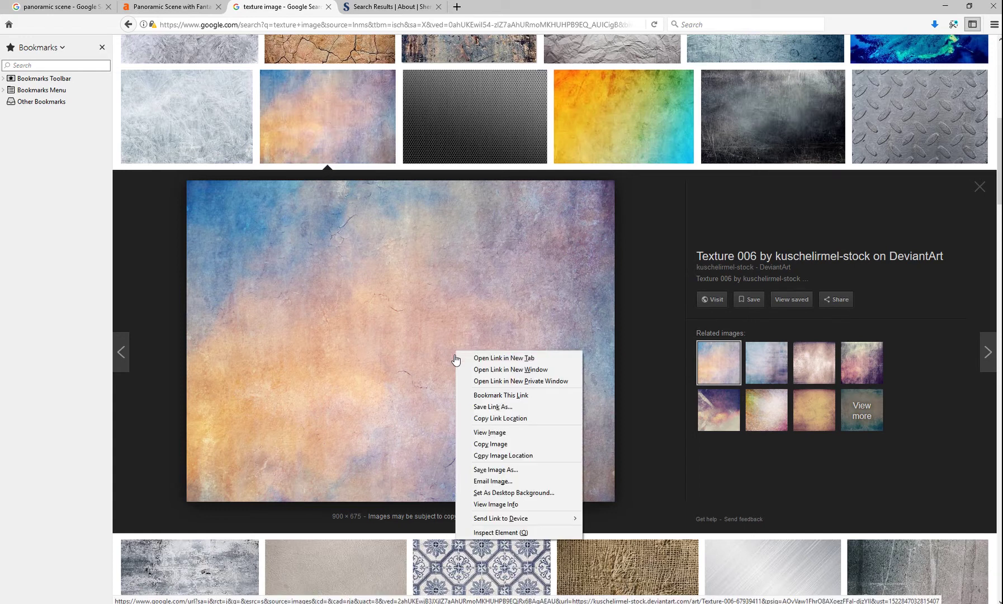
left_click(482, 469)
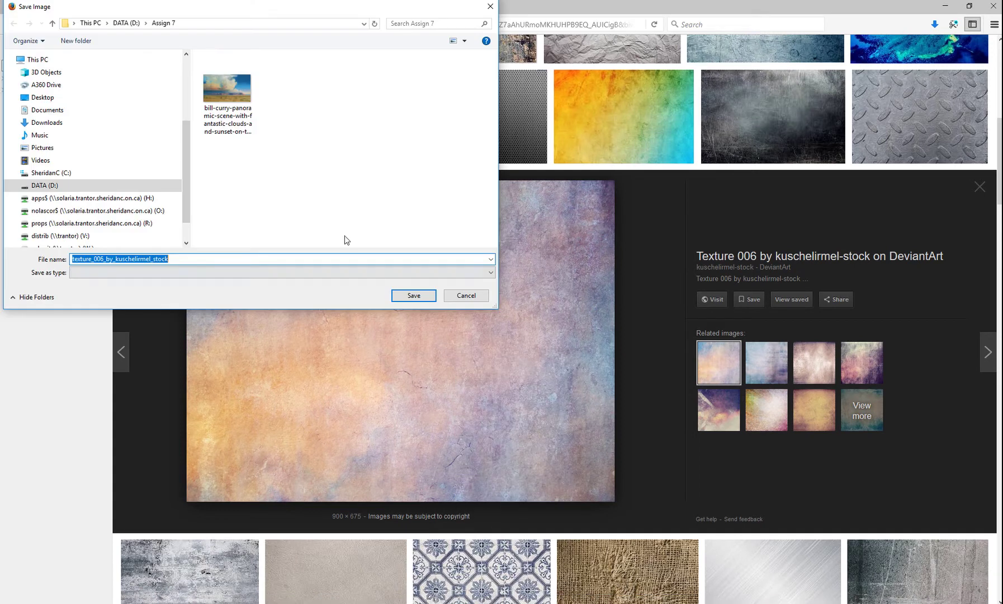
left_click(414, 296)
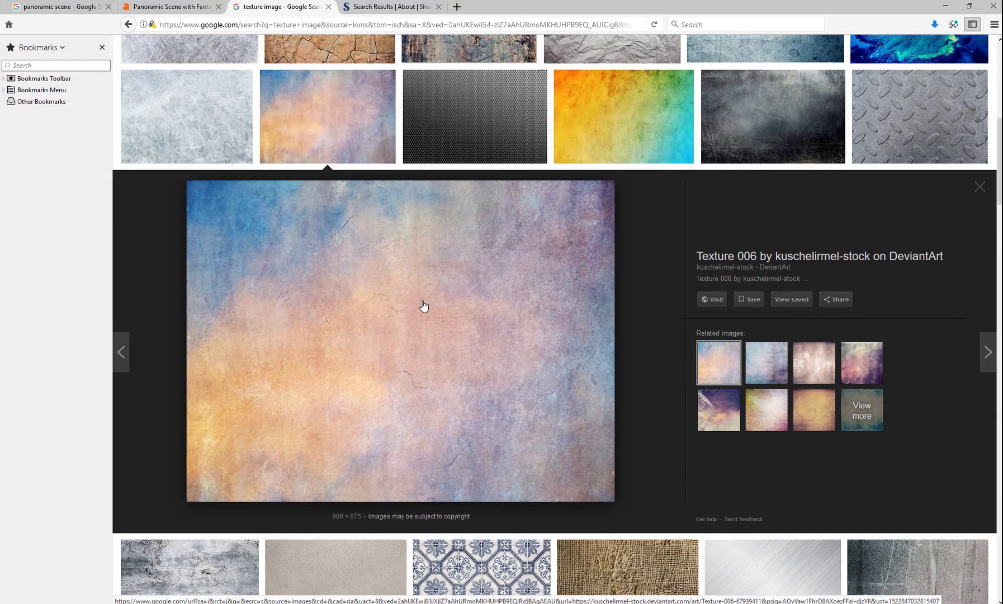
scroll(439, 347, "down", 5)
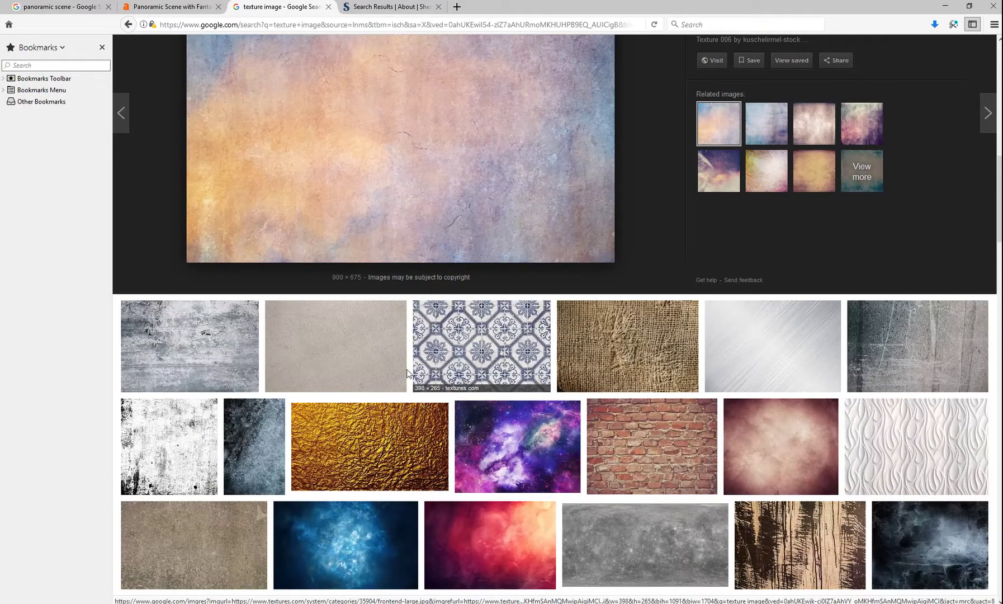
Preview the rocky orange Marble Texture Pictures image and save it under its suggested name in the Assign 7 folder
scroll(475, 408, "down", 3)
scroll(503, 445, "down", 6)
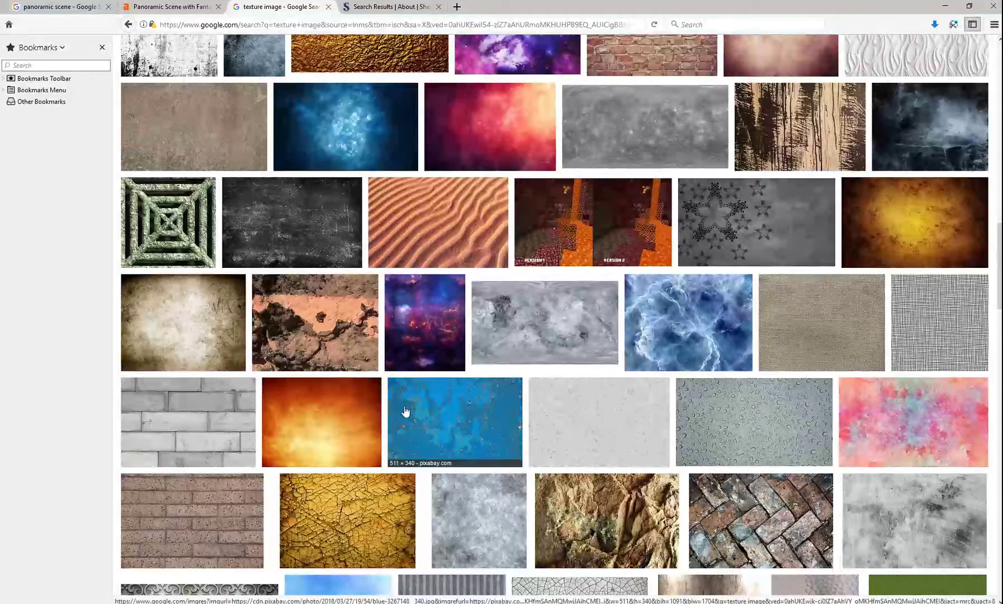
left_click(330, 327)
right_click(481, 332)
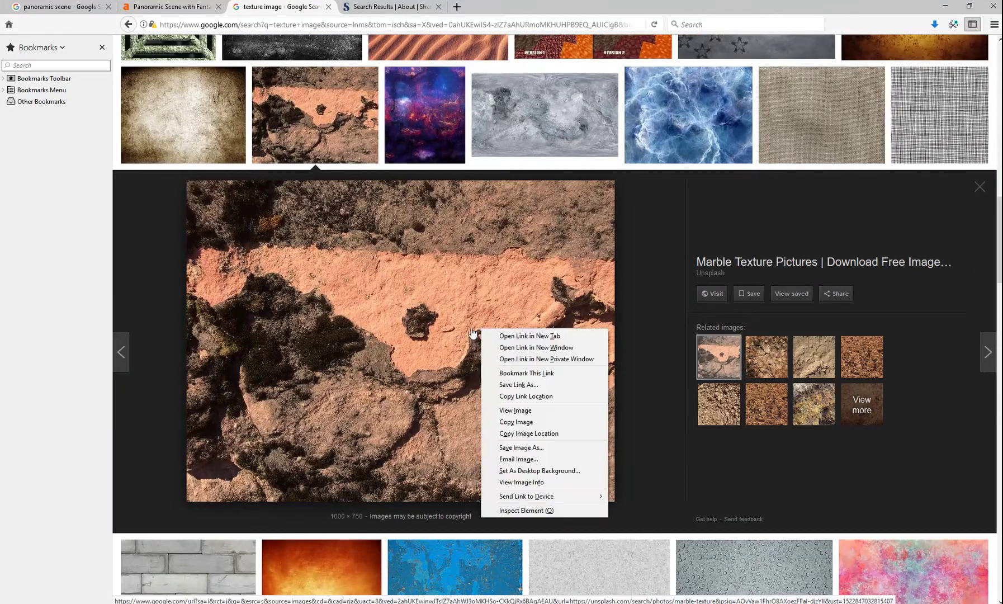
left_click(521, 447)
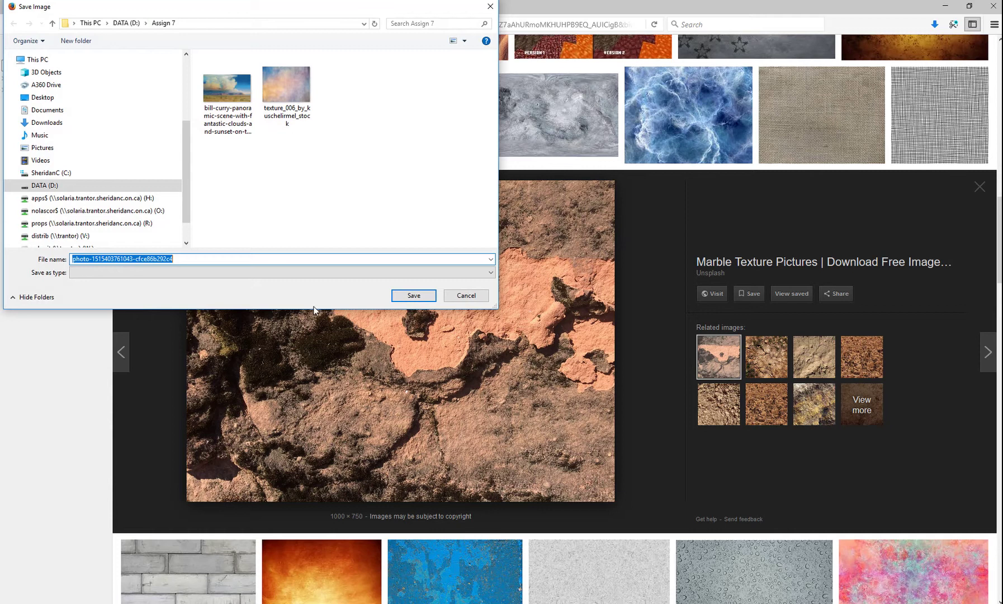
left_click(409, 291)
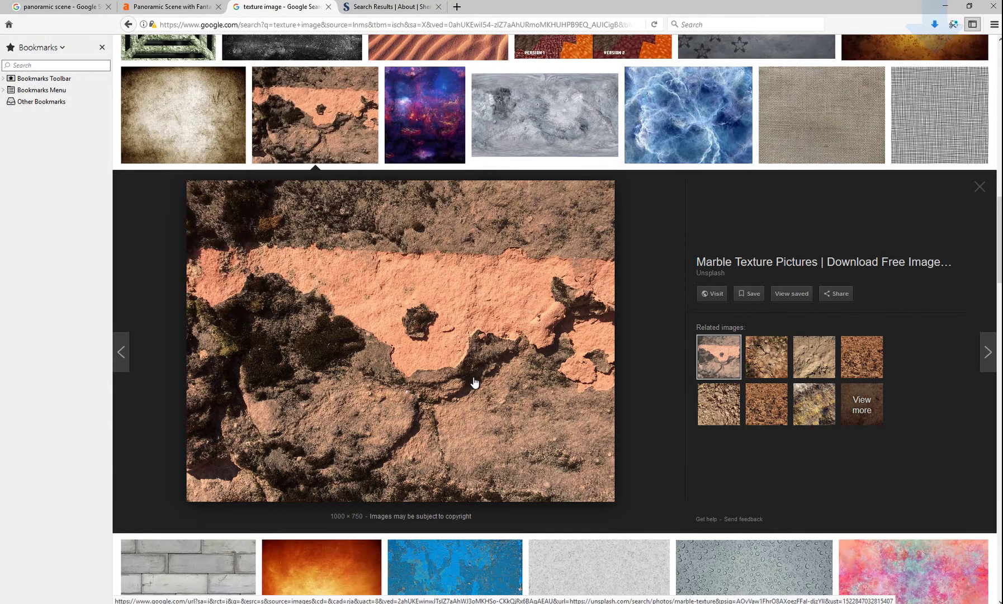
Preview the related cracked-earth, dry-soil and brown-dirt texture images of the rocky texture
scroll(474, 382, "down", 2)
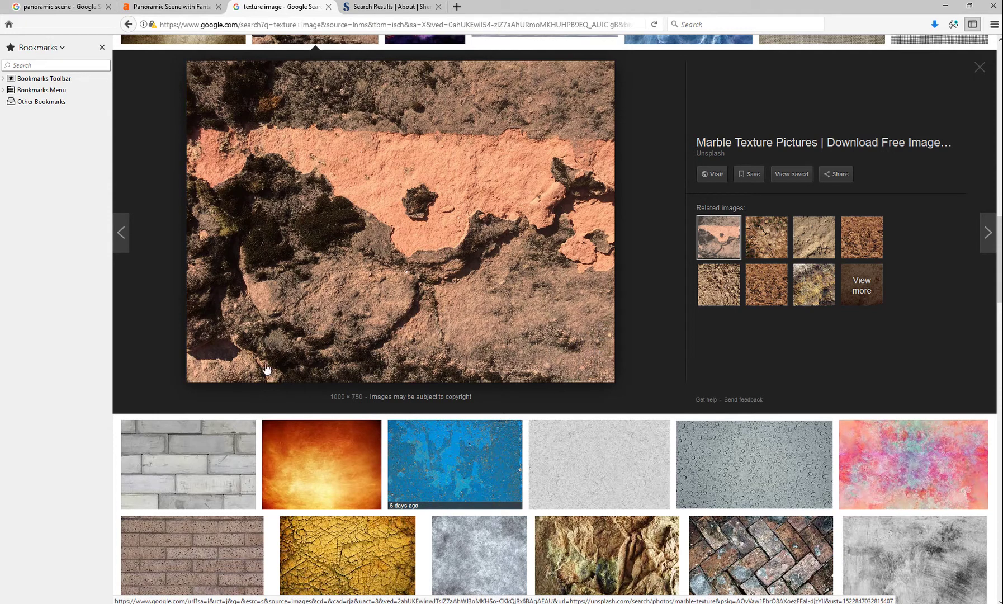
left_click(757, 232)
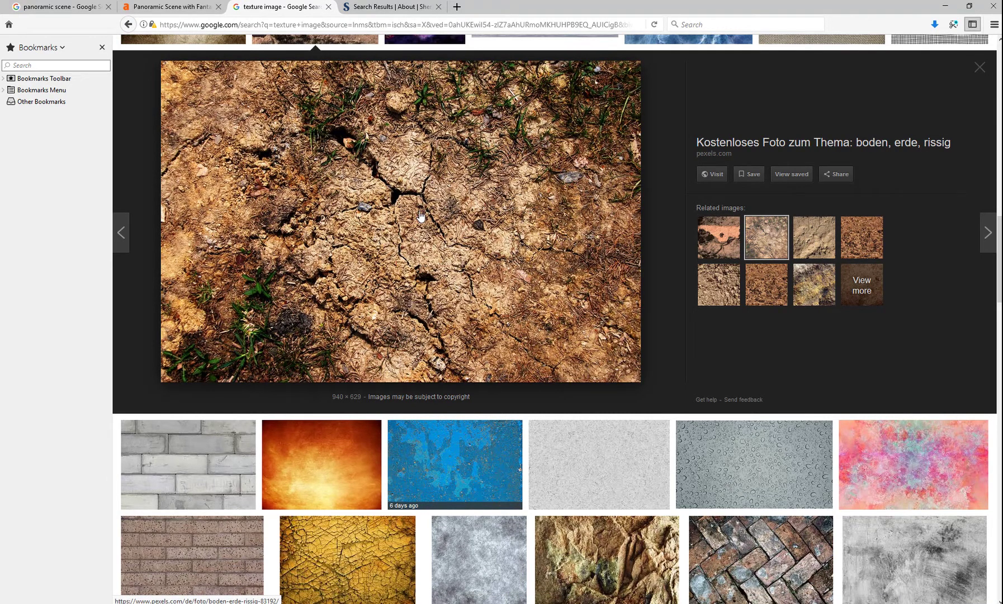
left_click(802, 246)
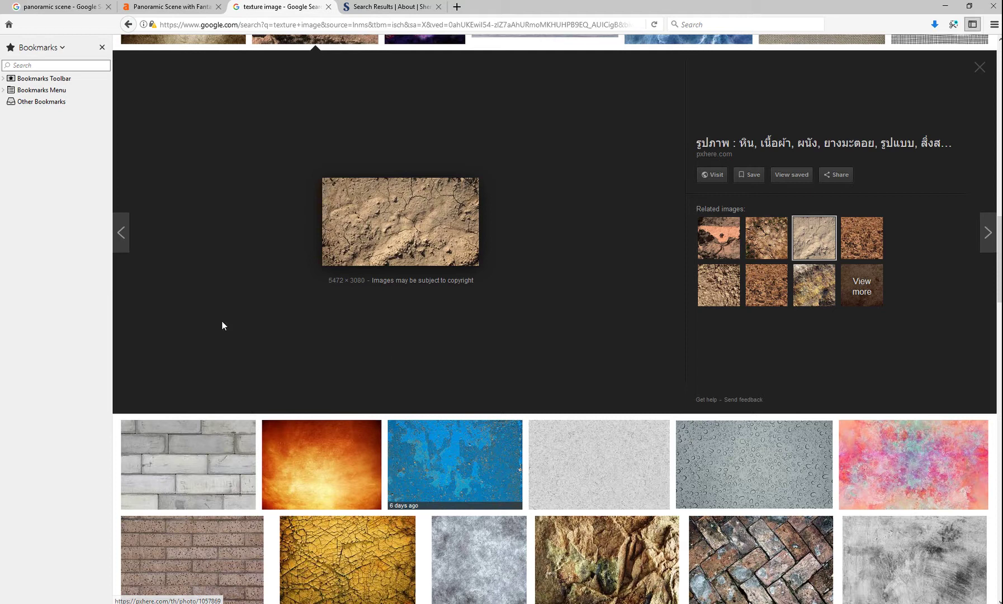
left_click(873, 248)
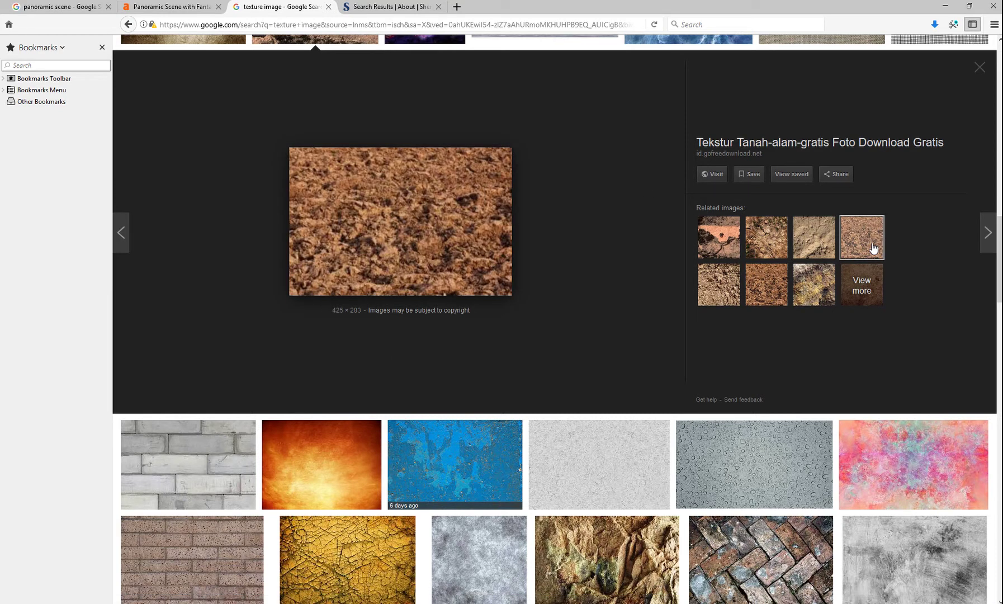
left_click(760, 292)
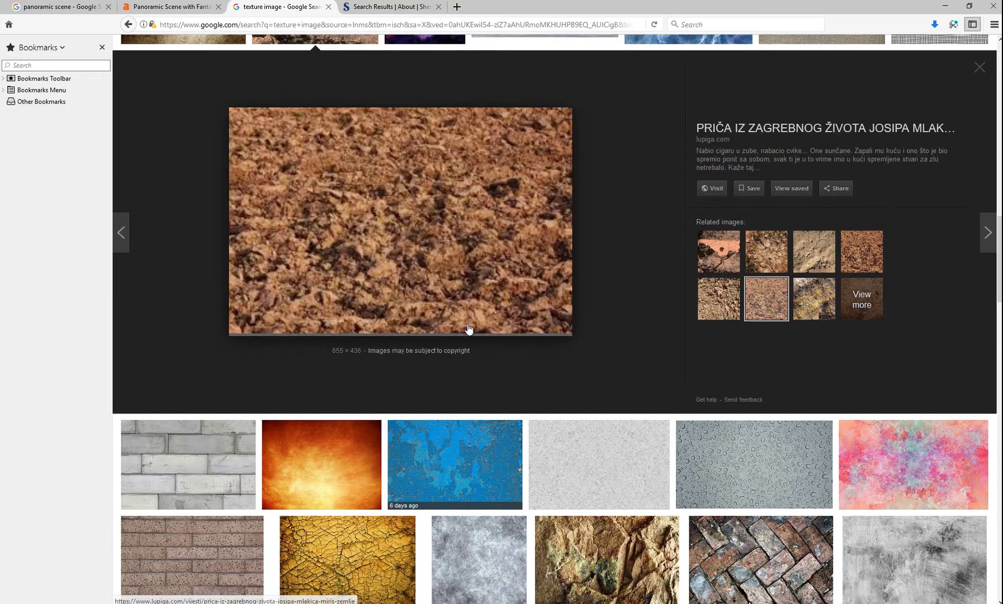
Preview the blue painted concrete, speckled tan brick and ornamental metal scroll textures in the image results
scroll(475, 330, "down", 2)
left_click(481, 332)
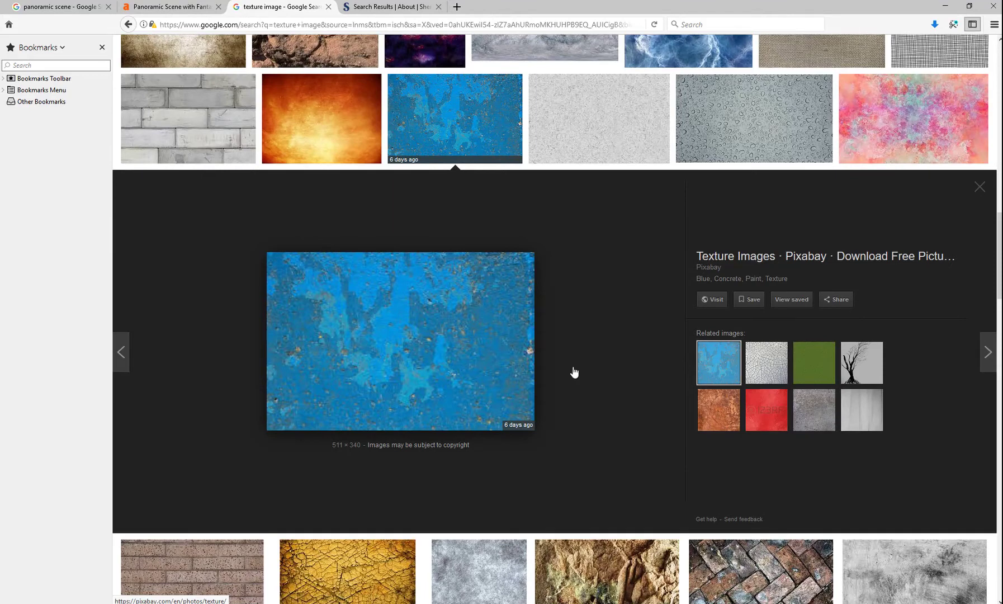
scroll(311, 517, "down", 3)
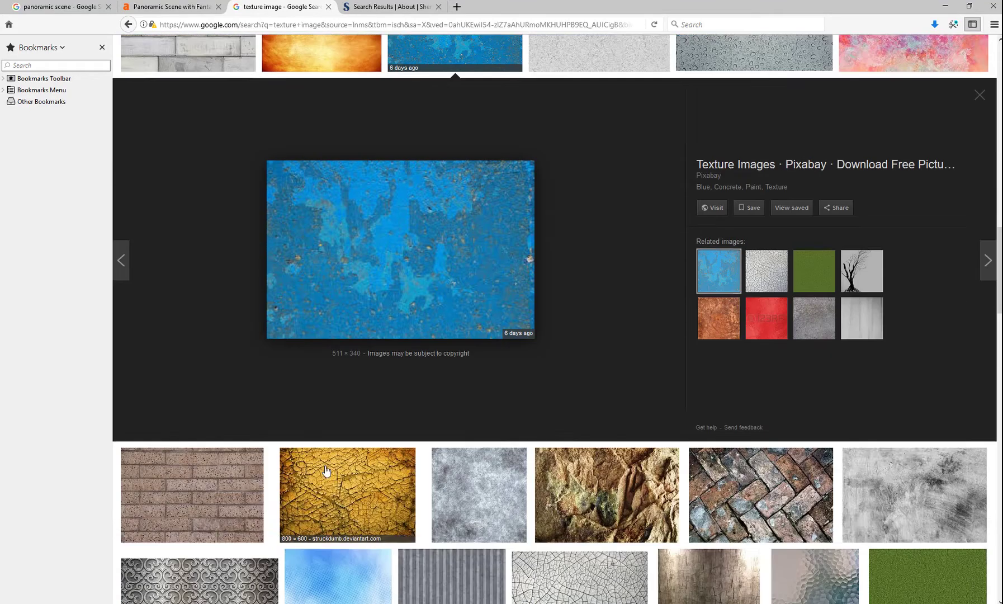
left_click(188, 420)
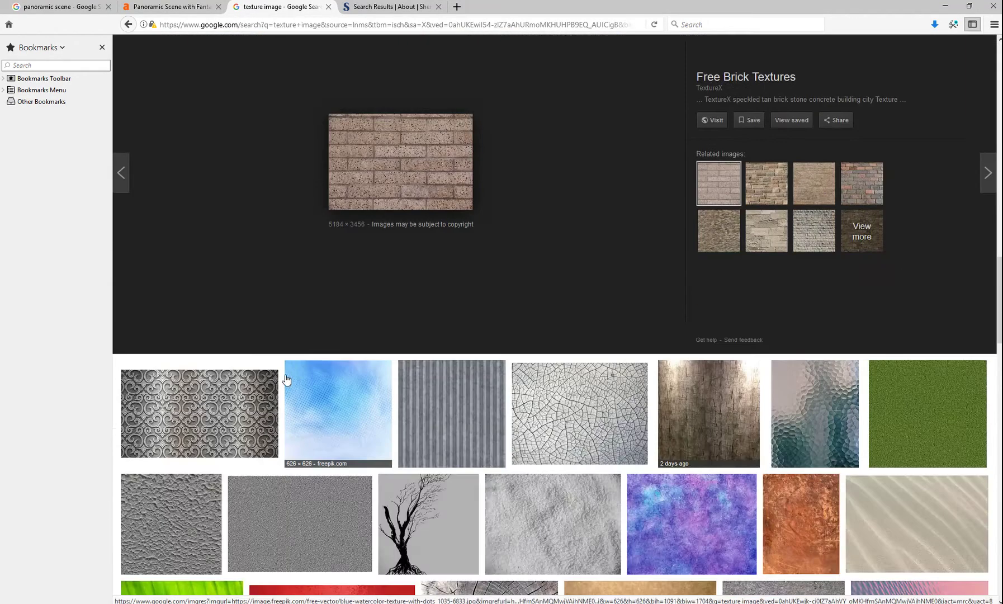
left_click(207, 413)
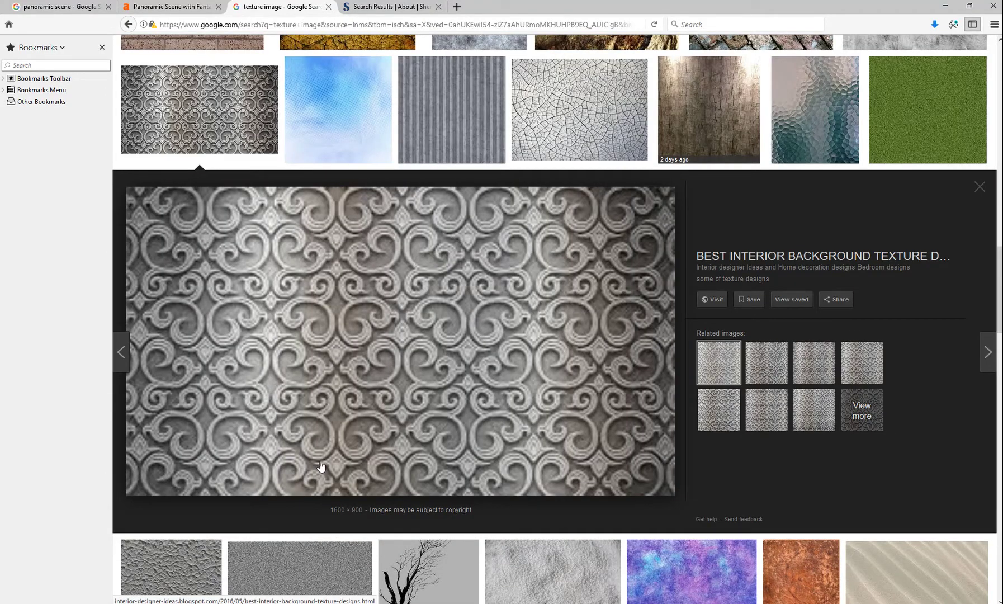
scroll(336, 468, "down", 3)
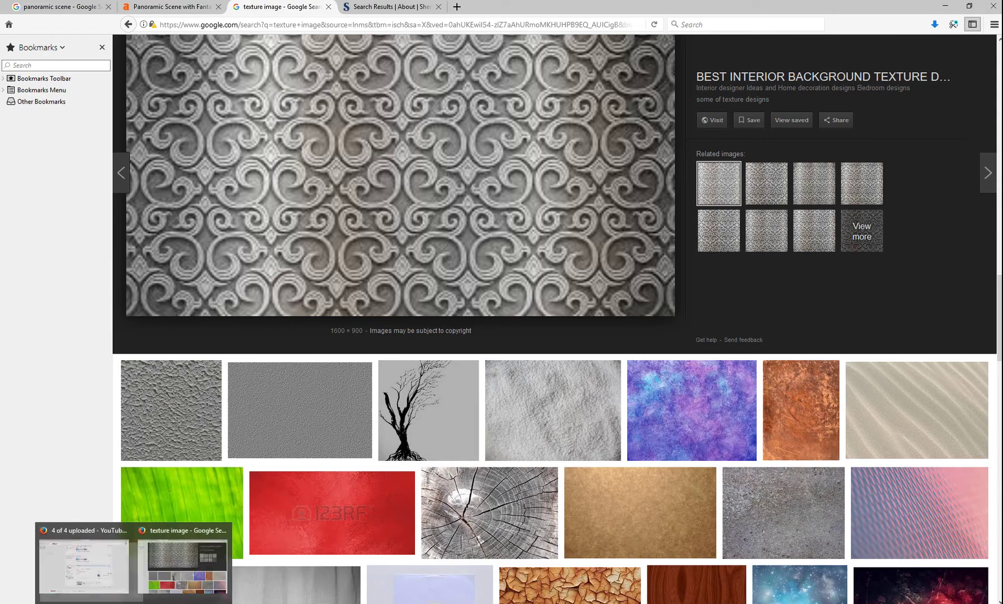
Switch to the Revit house project and close the Rendering settings
mouse_move(90, 602)
left_click(137, 573)
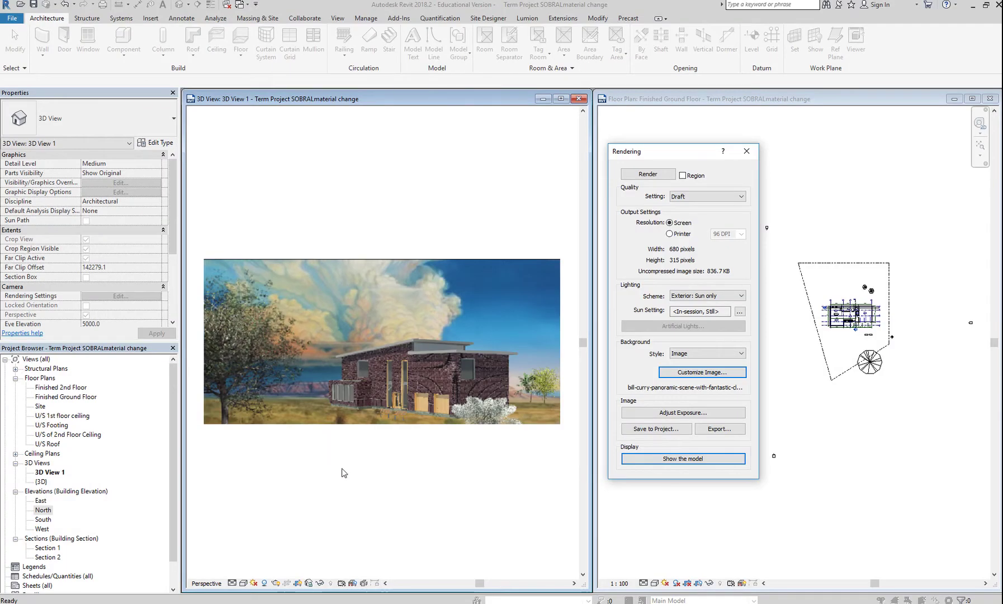
left_click(747, 151)
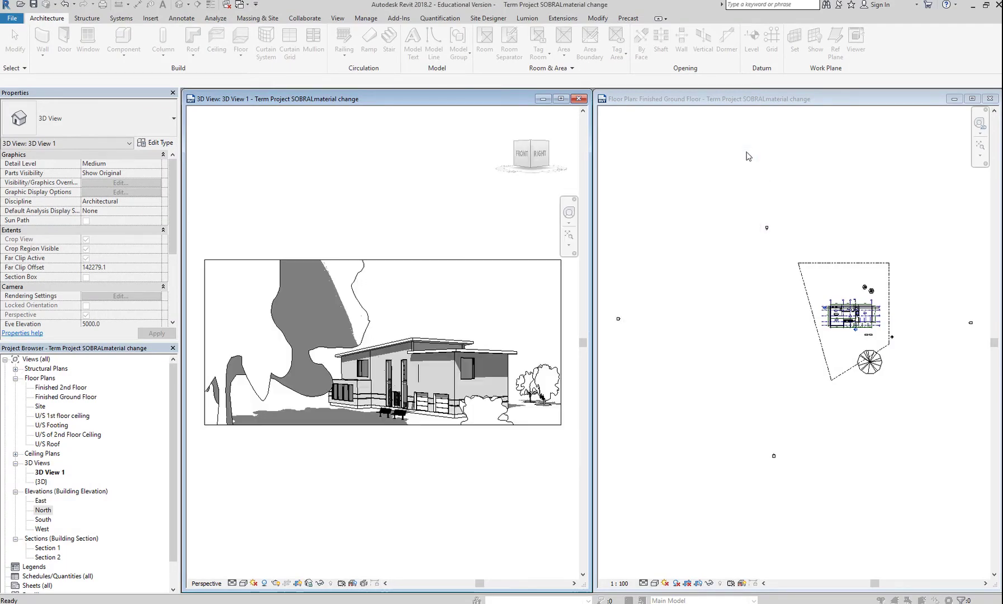
Maximize the Finished Ground Floor plan and enlarge the house on screen
left_click(768, 352)
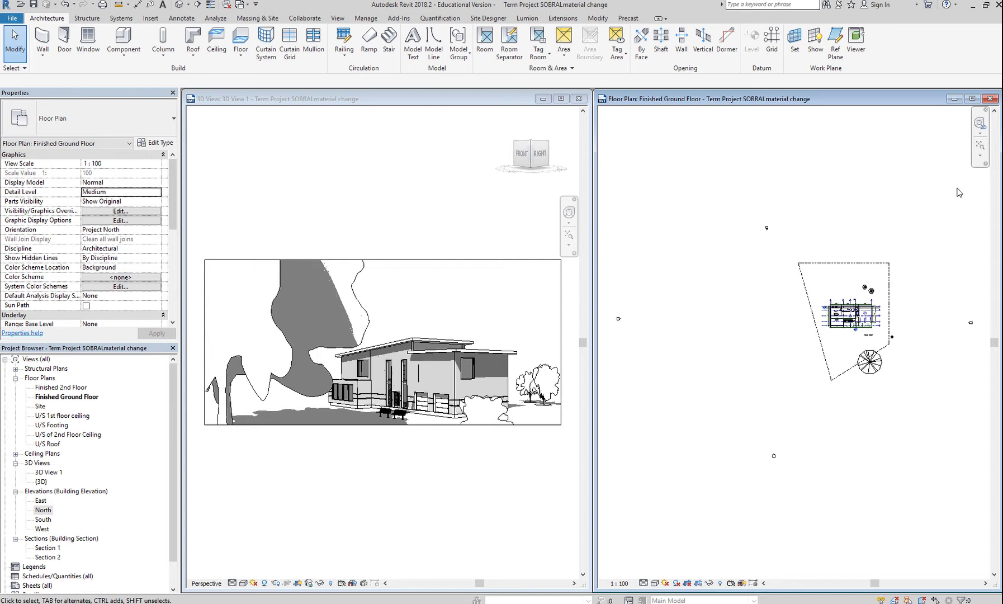
left_click(972, 99)
scroll(386, 299, "up", 6)
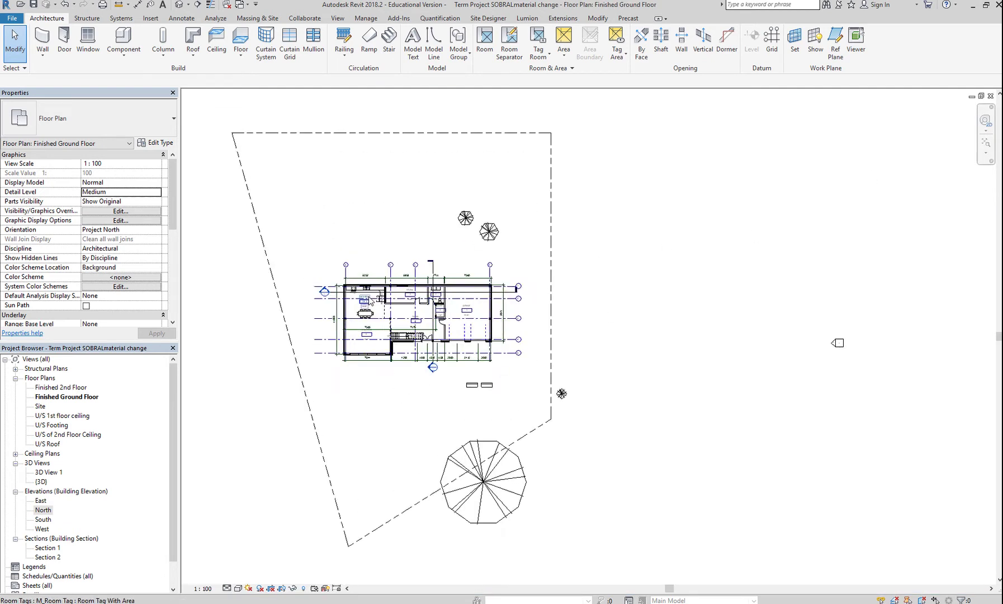
scroll(385, 299, "up", 2)
left_click(382, 251)
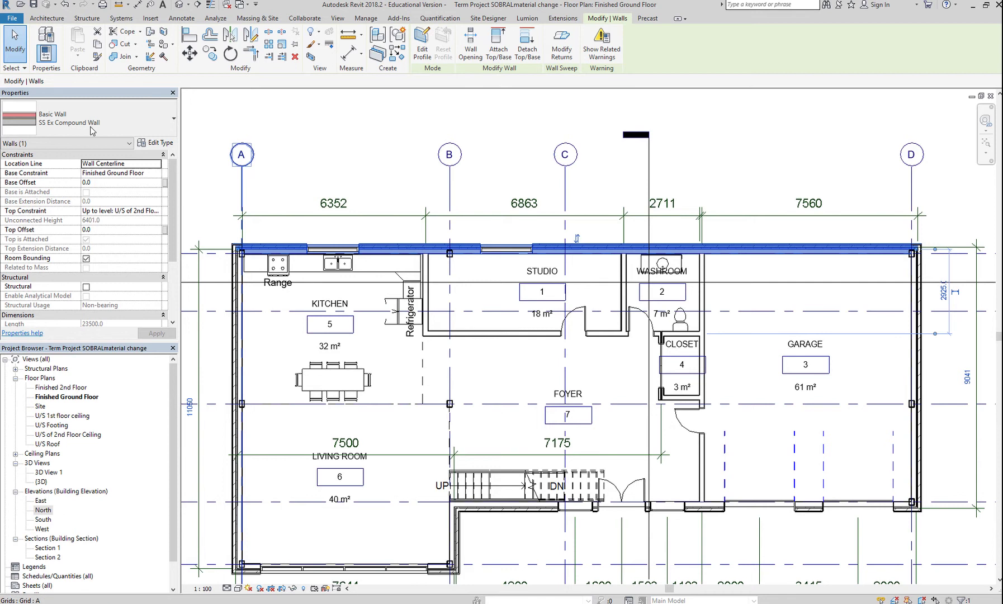
left_click(114, 121)
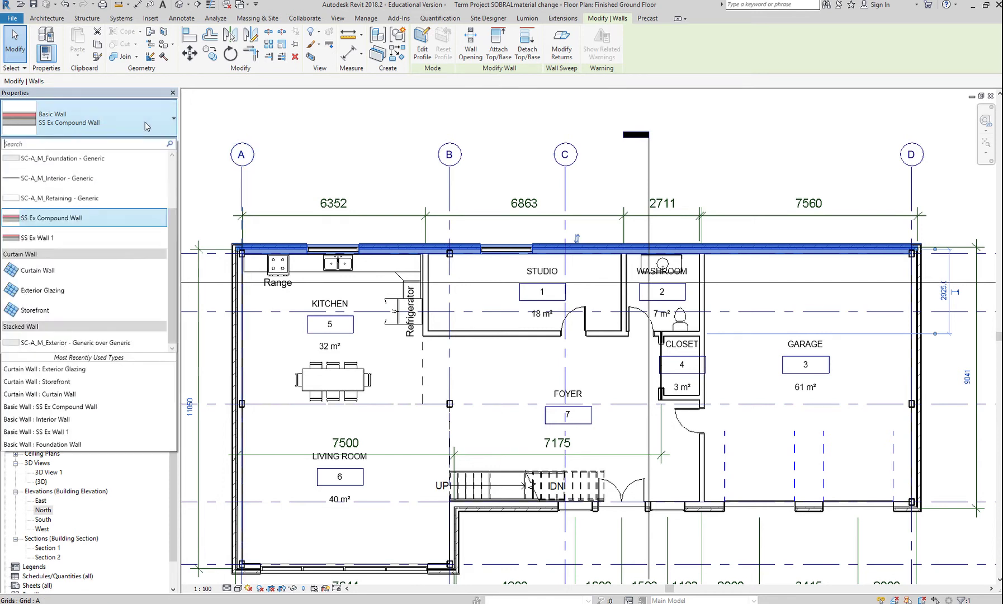
left_click(158, 134)
left_click(158, 142)
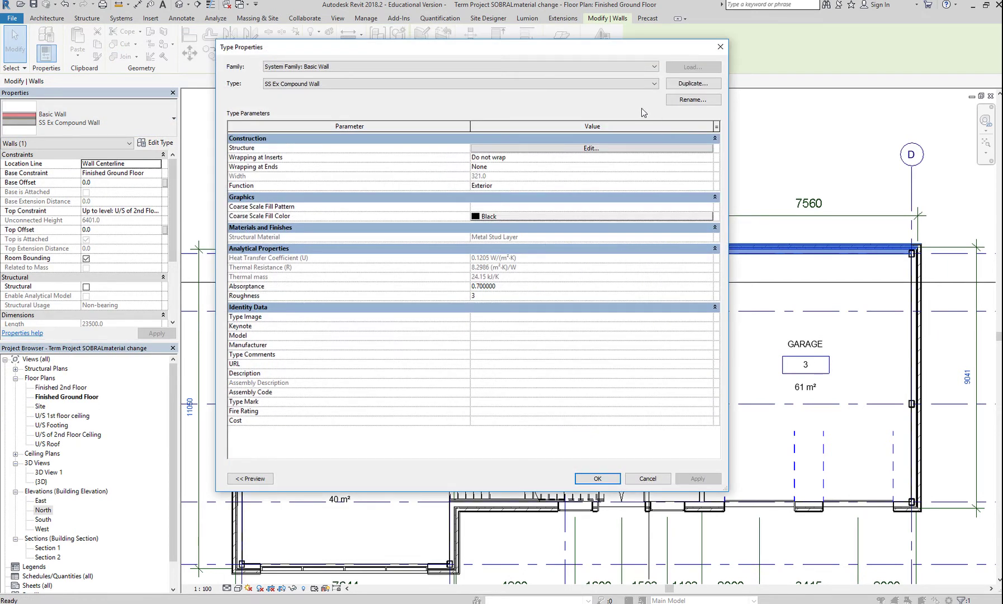
left_click(692, 84)
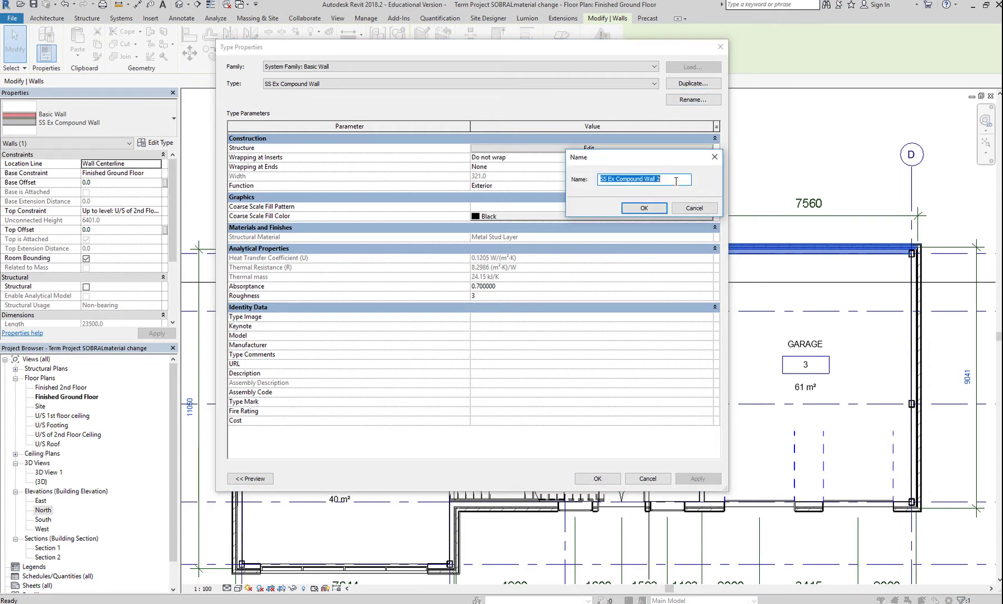
left_click(693, 208)
left_click(648, 479)
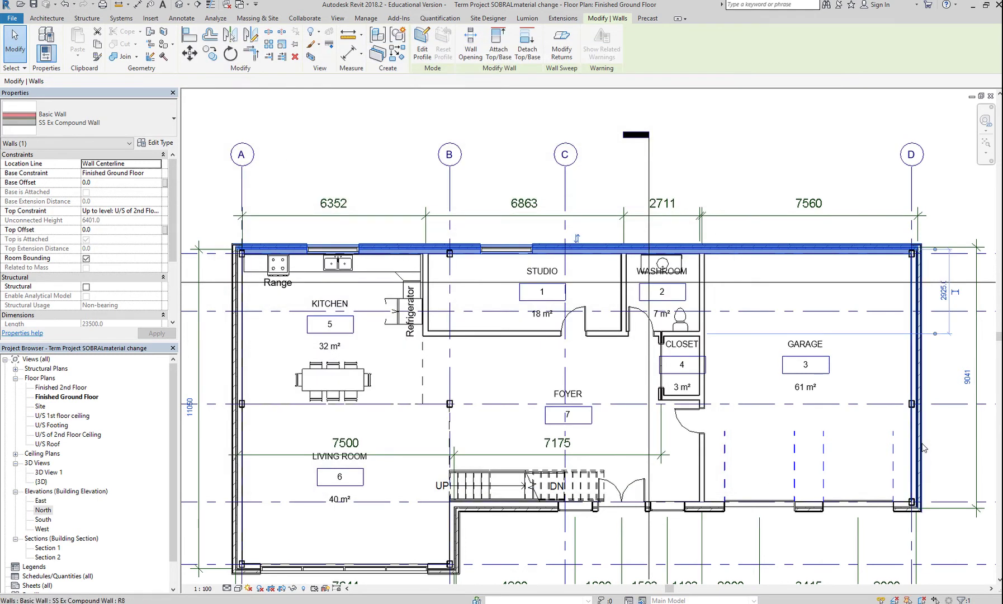
Try duplicating the garage's outer side wall type as SS Ex Compound Wall 2 and review its layer structure
left_click(921, 447)
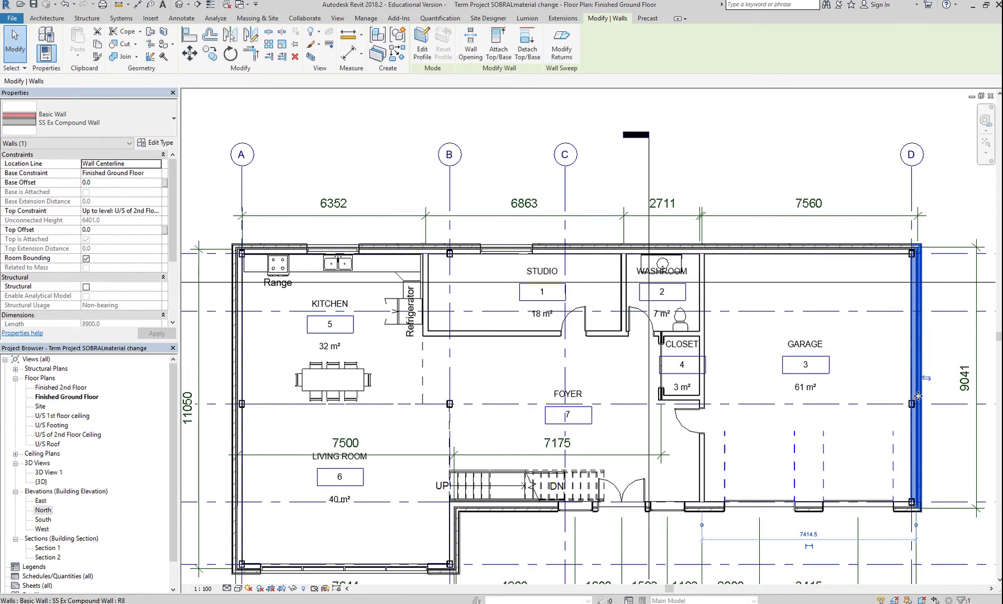
left_click(168, 144)
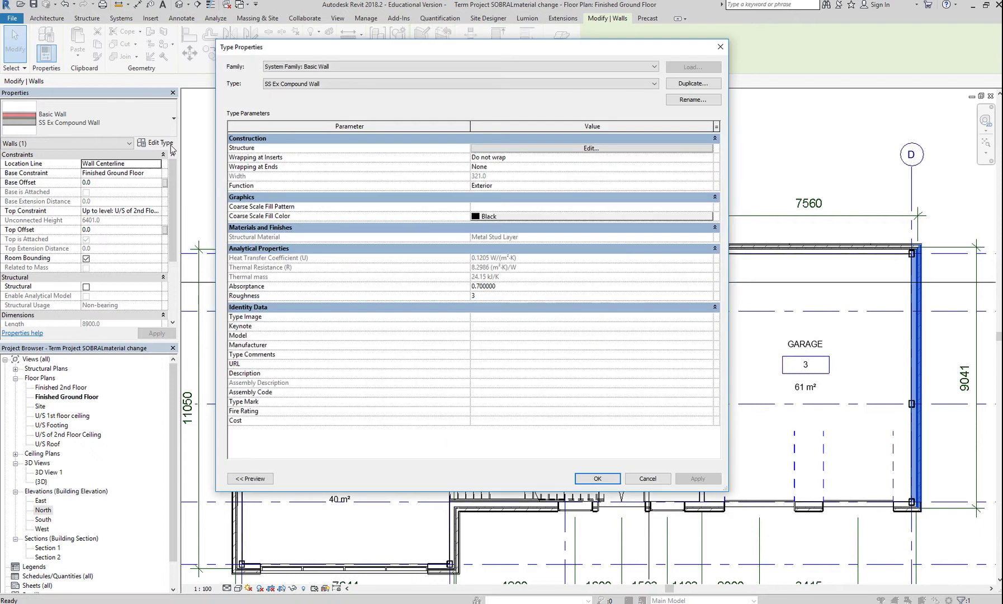
left_click(673, 84)
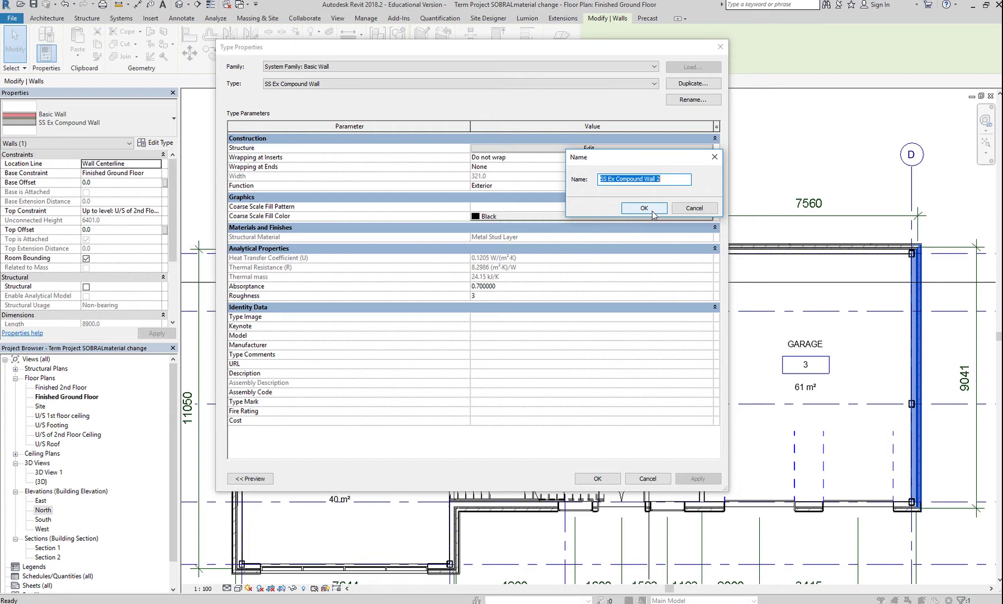
left_click(601, 180)
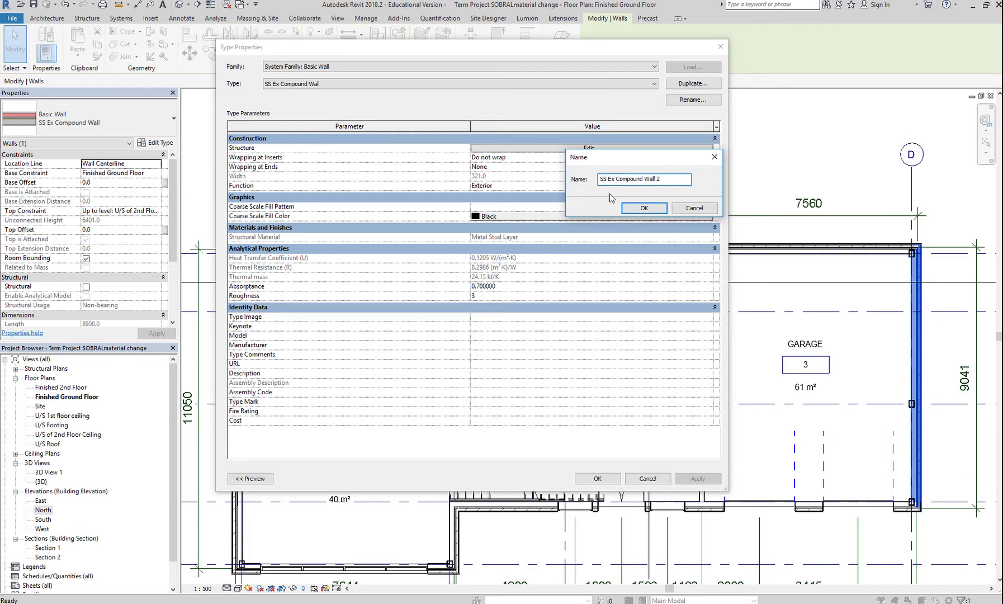
left_click(640, 208)
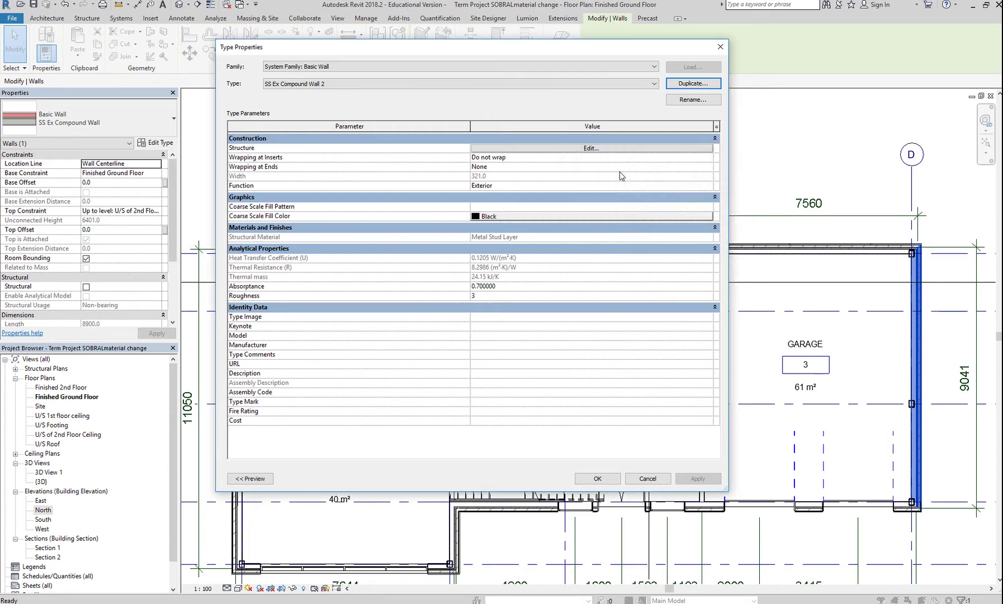
left_click(597, 149)
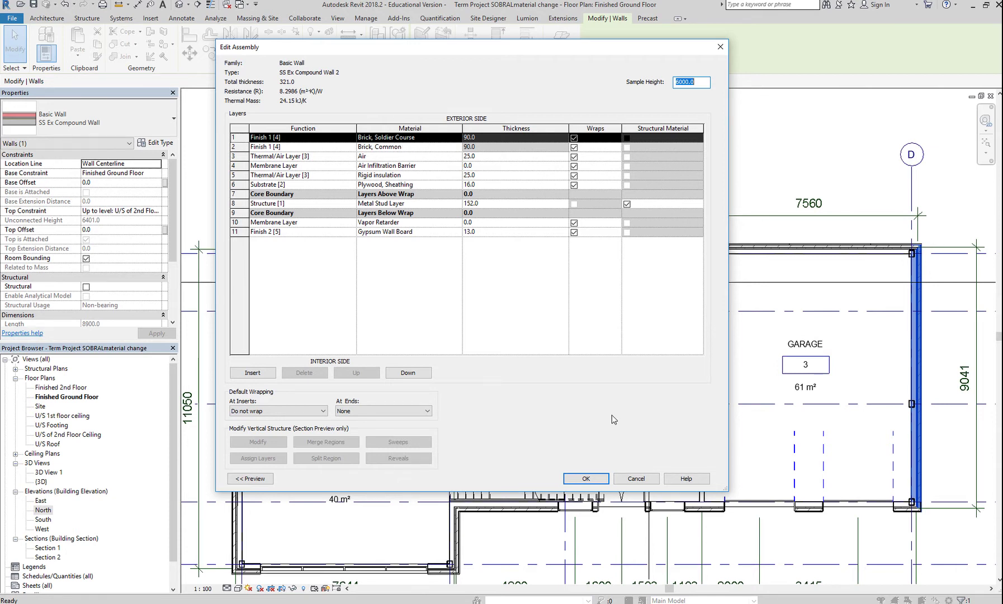
left_click(635, 478)
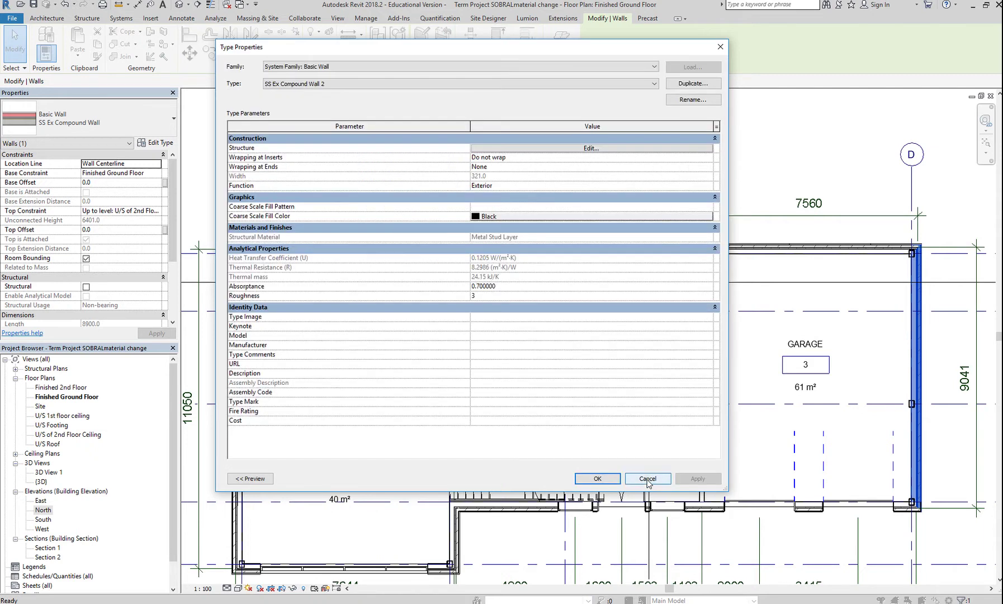
left_click(646, 480)
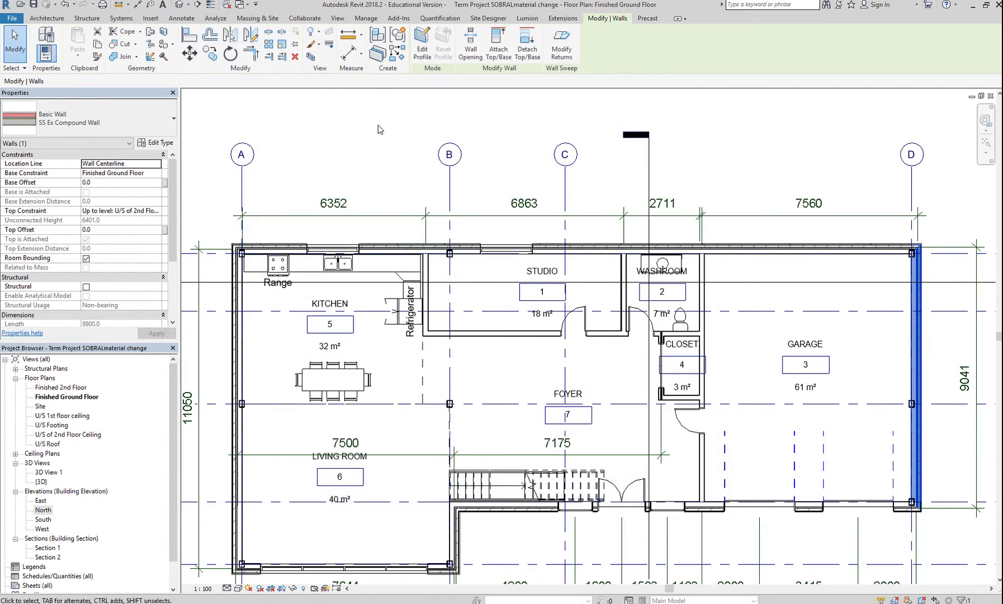
Search the project materials for "brick" and select the Brick, Common material
left_click(364, 21)
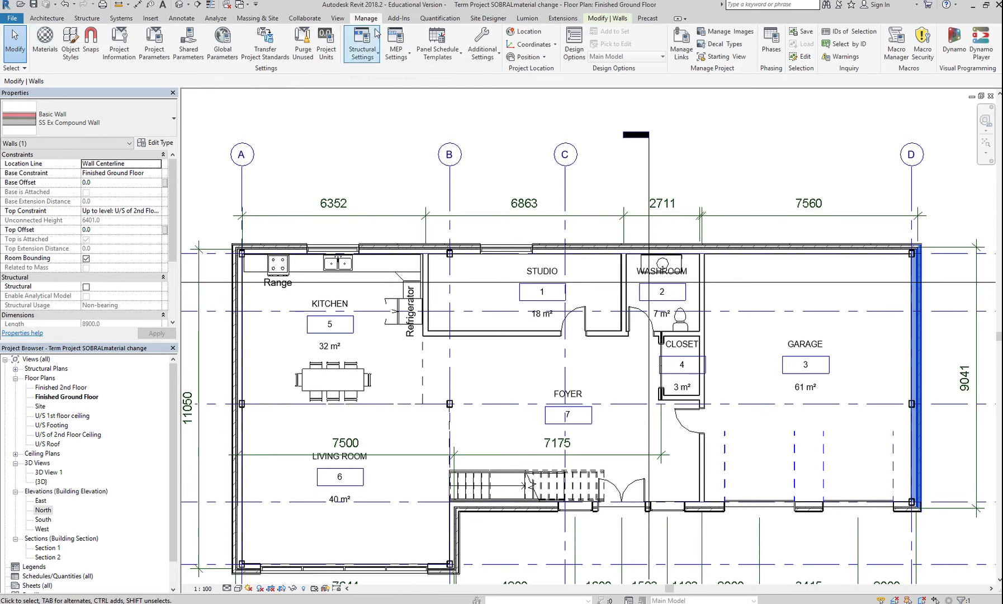
left_click(49, 44)
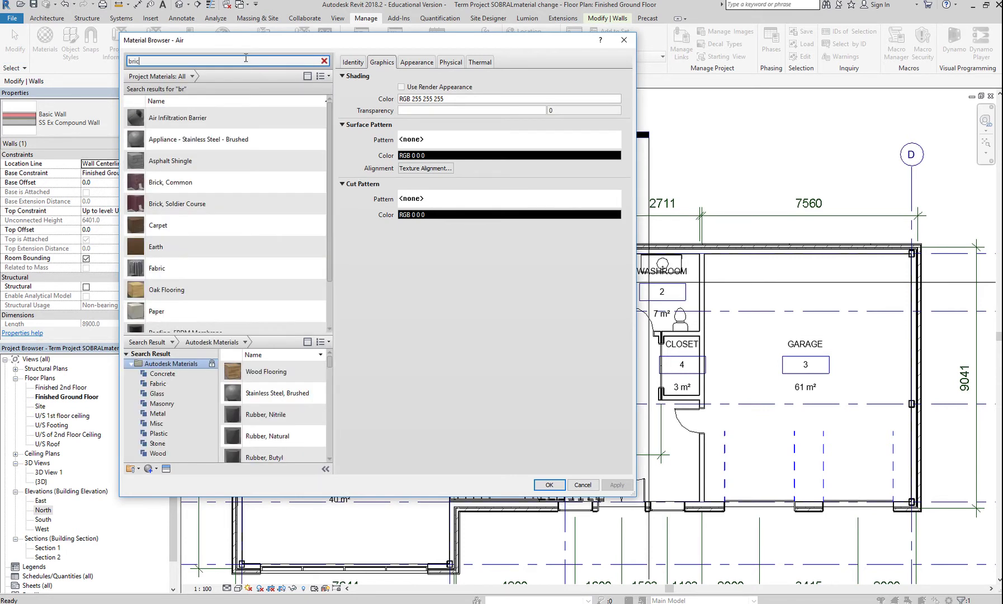
type("k")
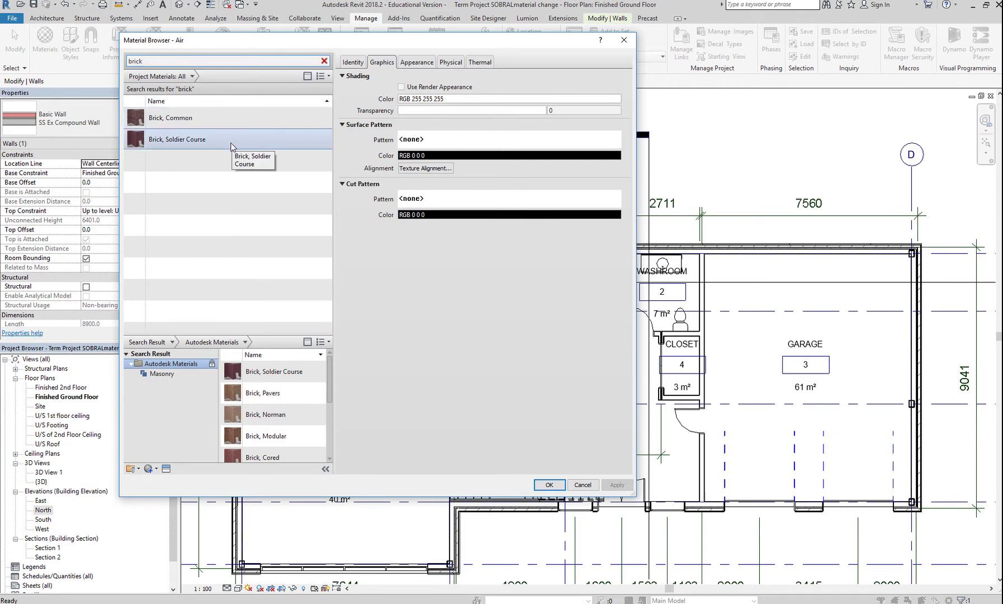
left_click(221, 119)
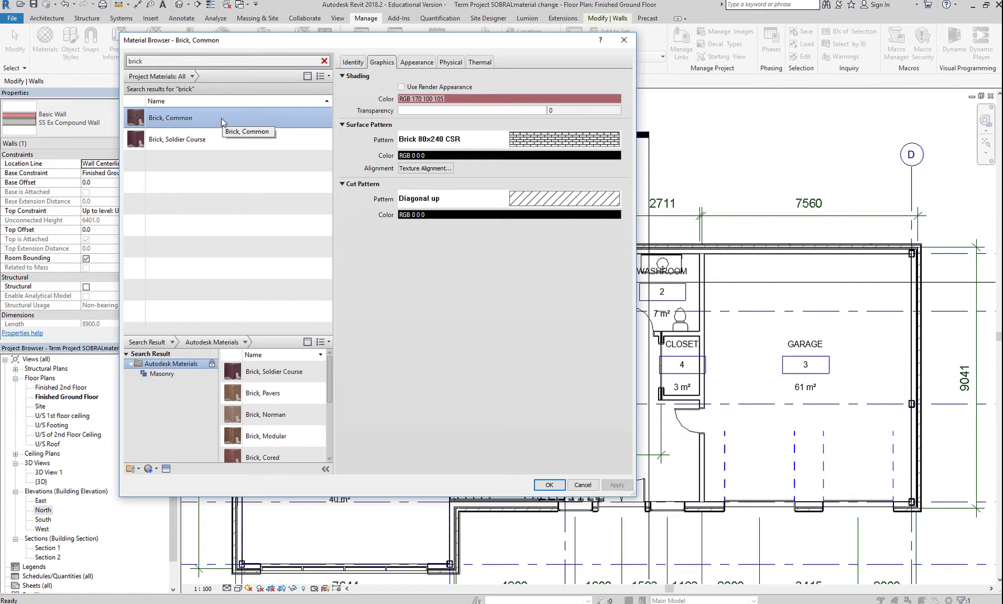
Duplicate the Brick, Common material and name the copy Brick, Common SS
right_click(222, 123)
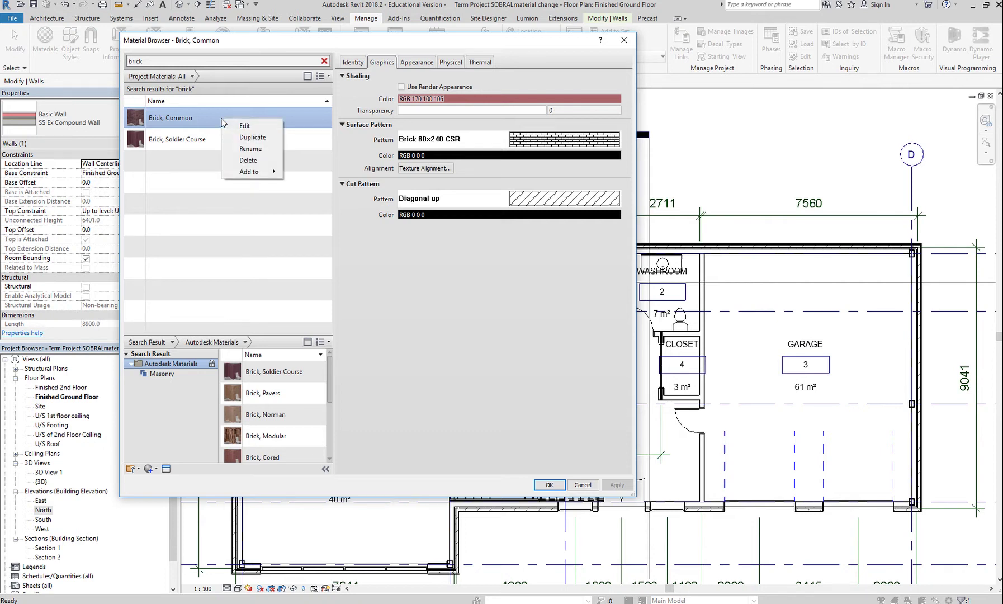
left_click(271, 143)
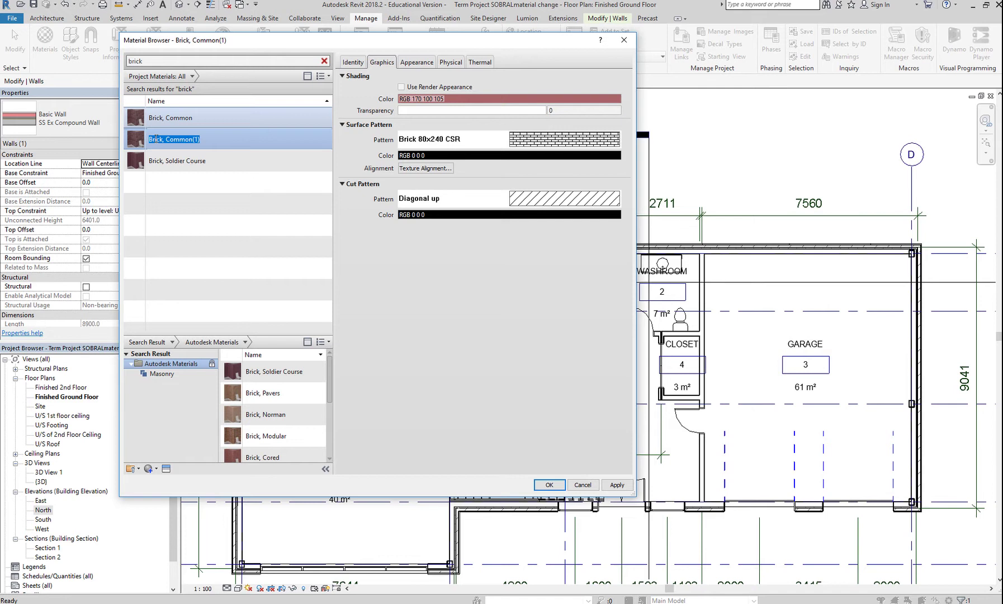
left_click(209, 139)
key("BackSpace")
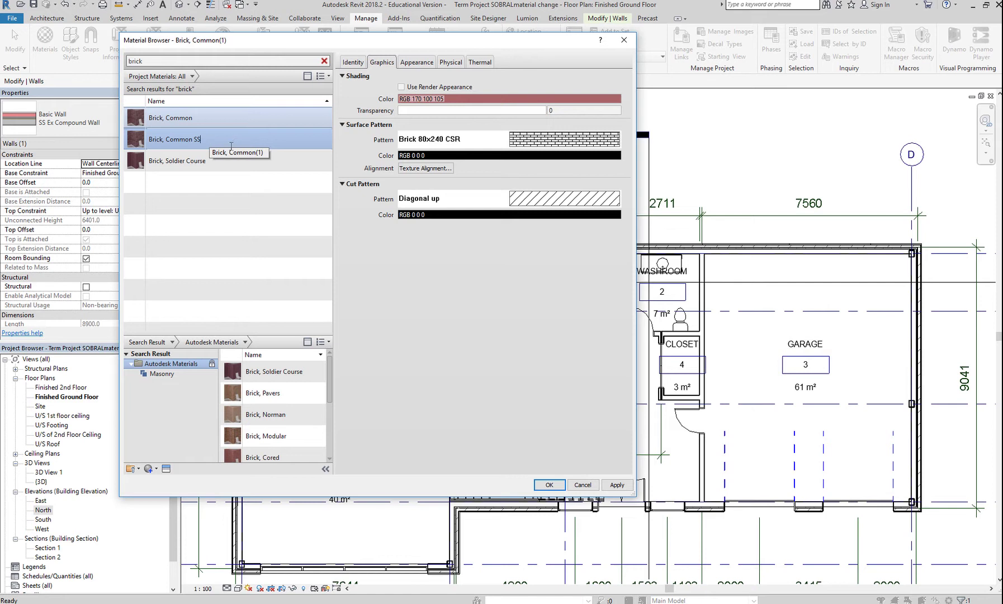
key("Return")
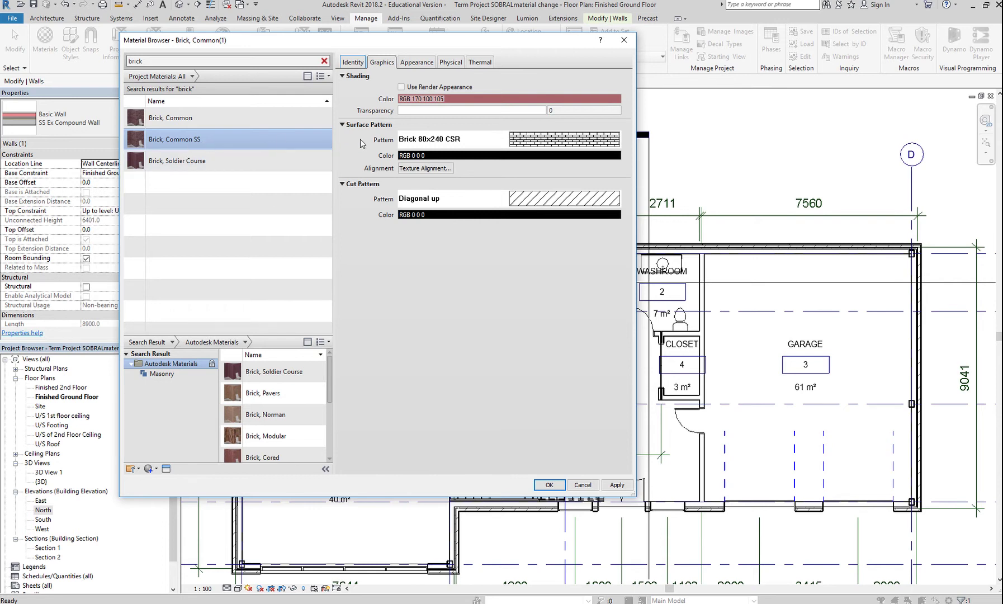
Start choosing a replacement masonry image in the appearance of Brick, Common SS and add the Mats folder to the favorites
left_click(424, 64)
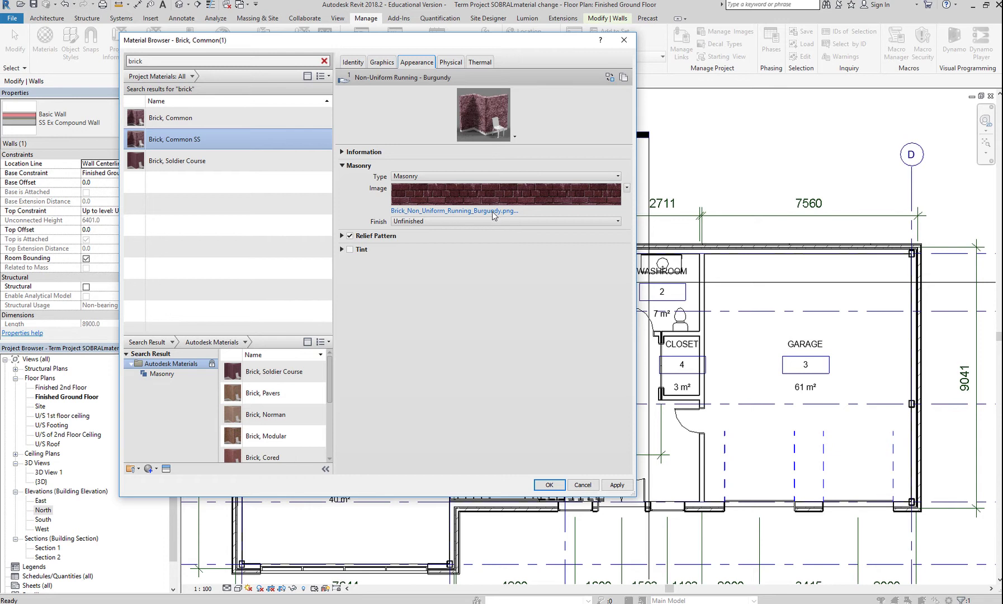
left_click(460, 211)
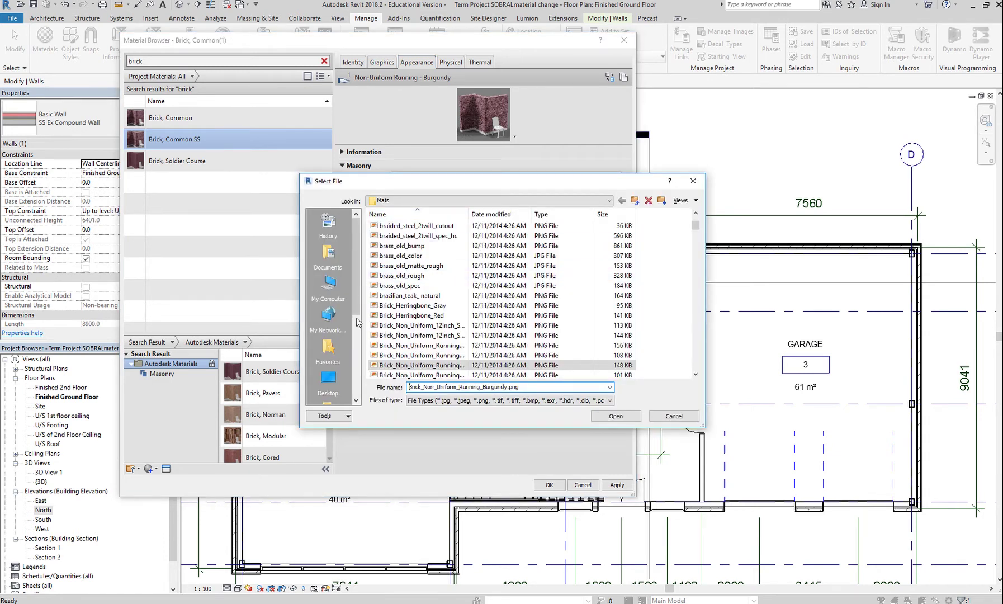
left_click(490, 201)
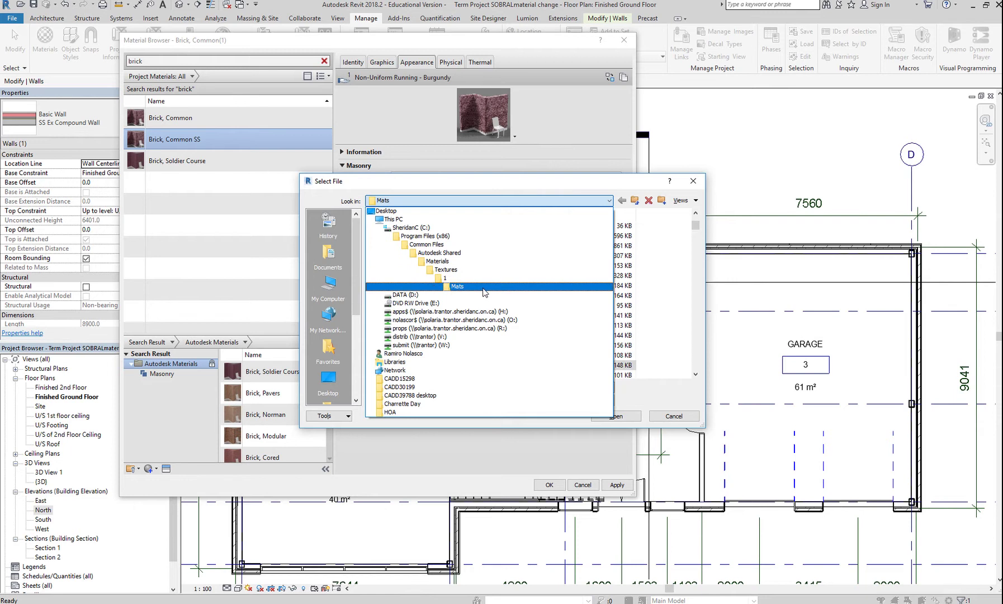
left_click(464, 200)
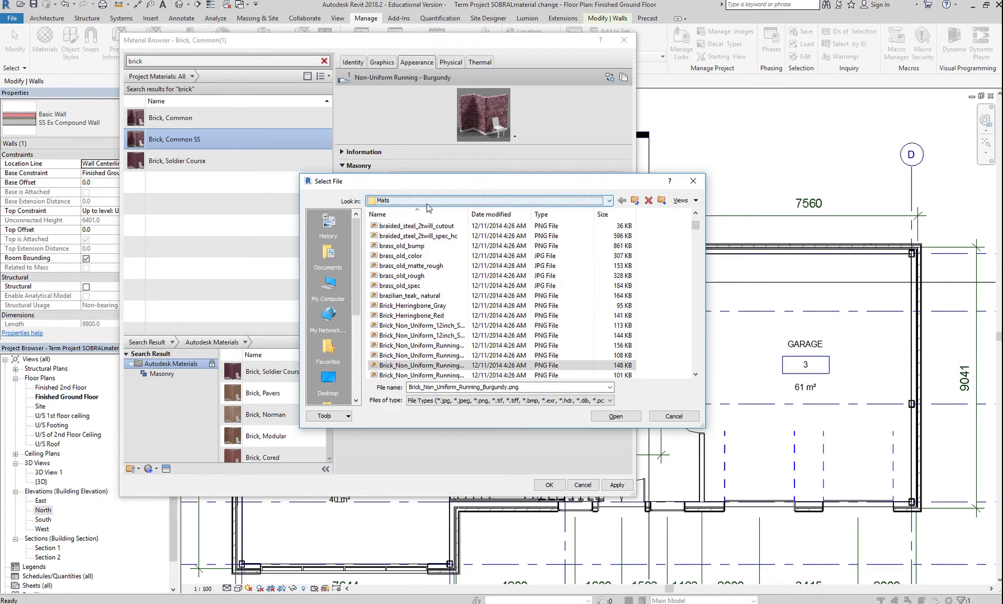
left_click(347, 416)
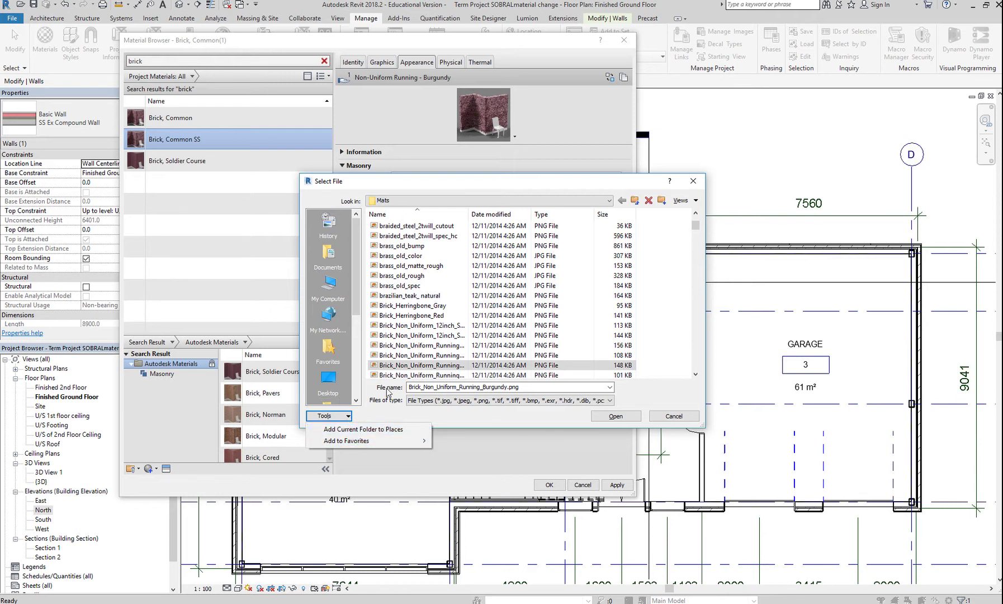
mouse_move(357, 441)
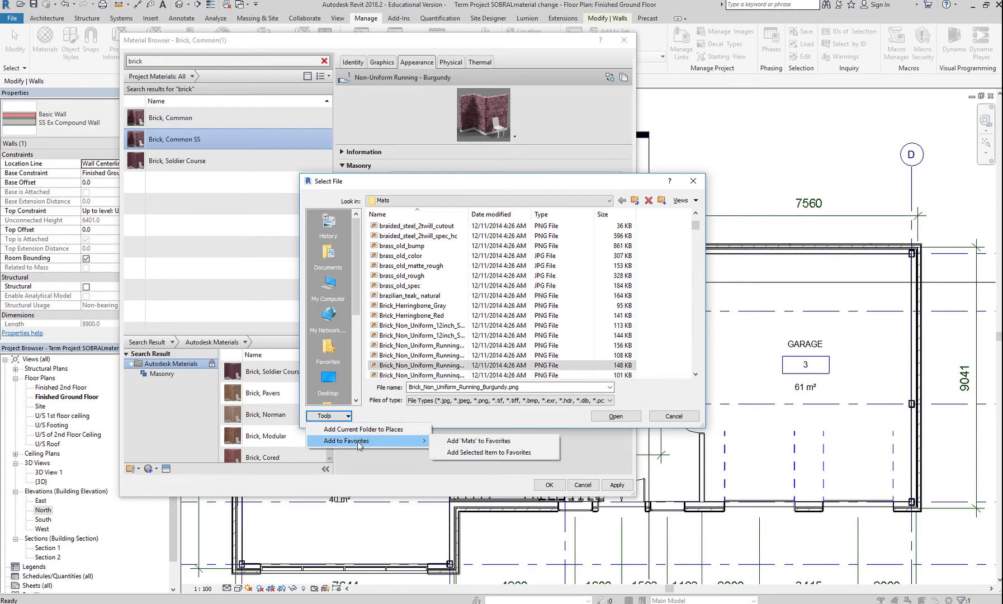
left_click(493, 441)
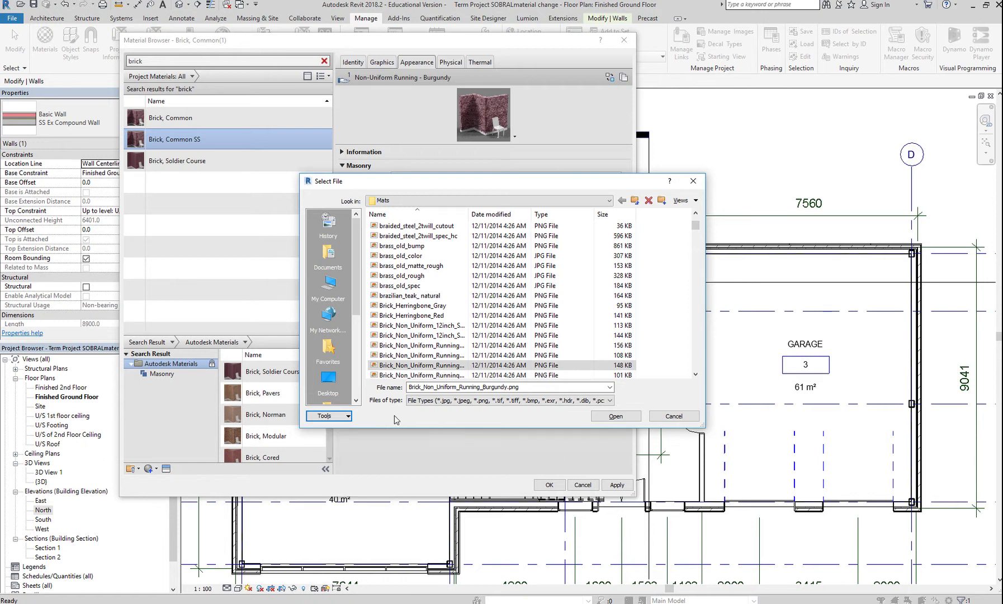
Add the current Mats folder to the places shortcuts for selecting files
left_click_drag(359, 290, 362, 382)
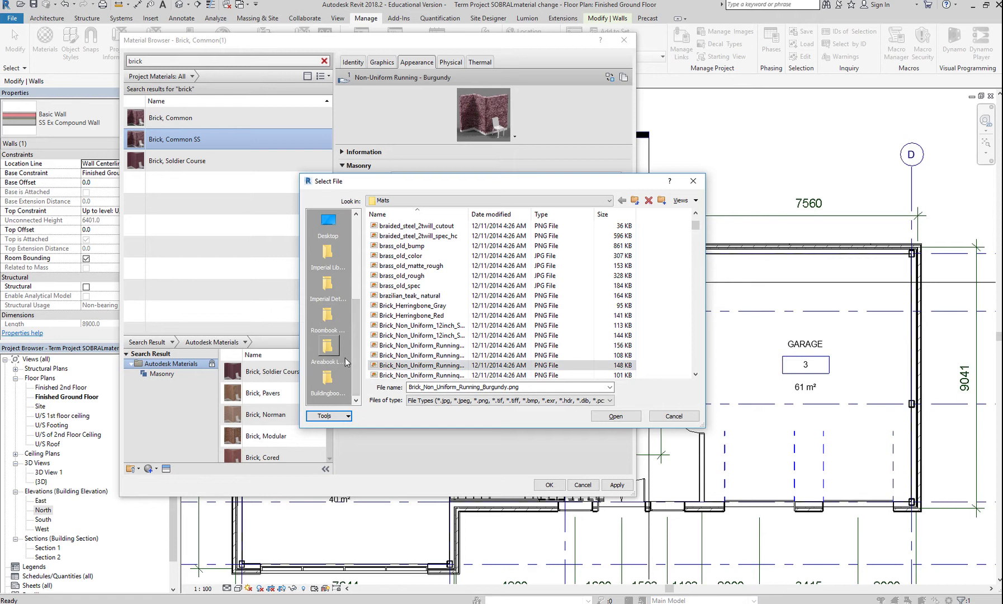
left_click_drag(358, 364, 357, 325)
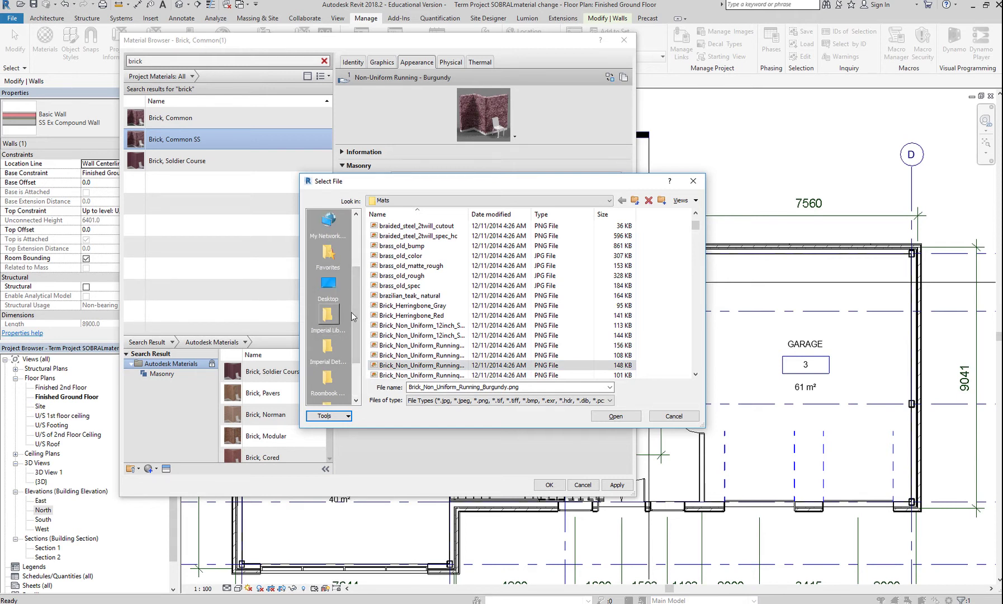
left_click_drag(361, 294, 361, 316)
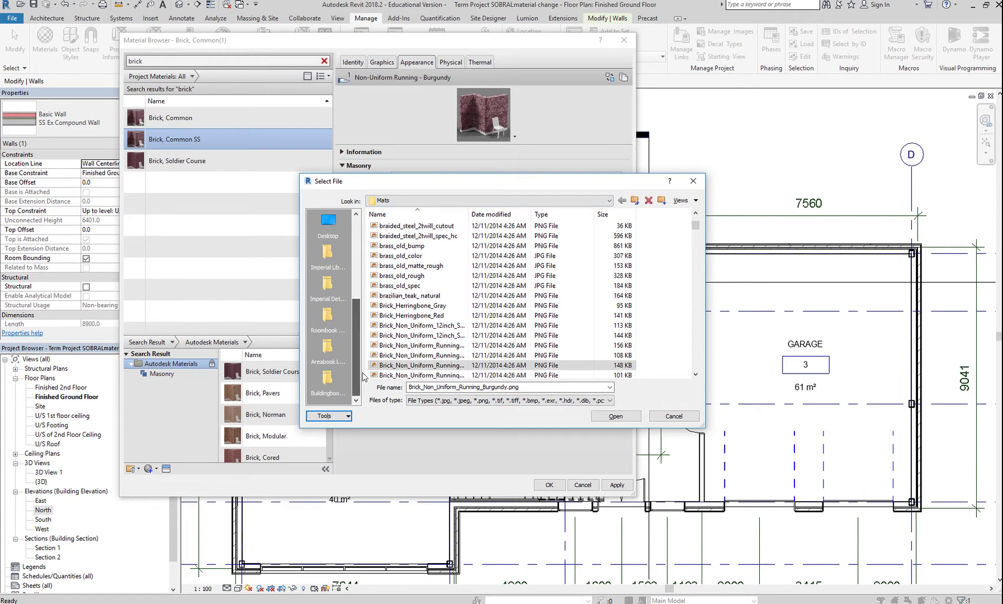
left_click(349, 417)
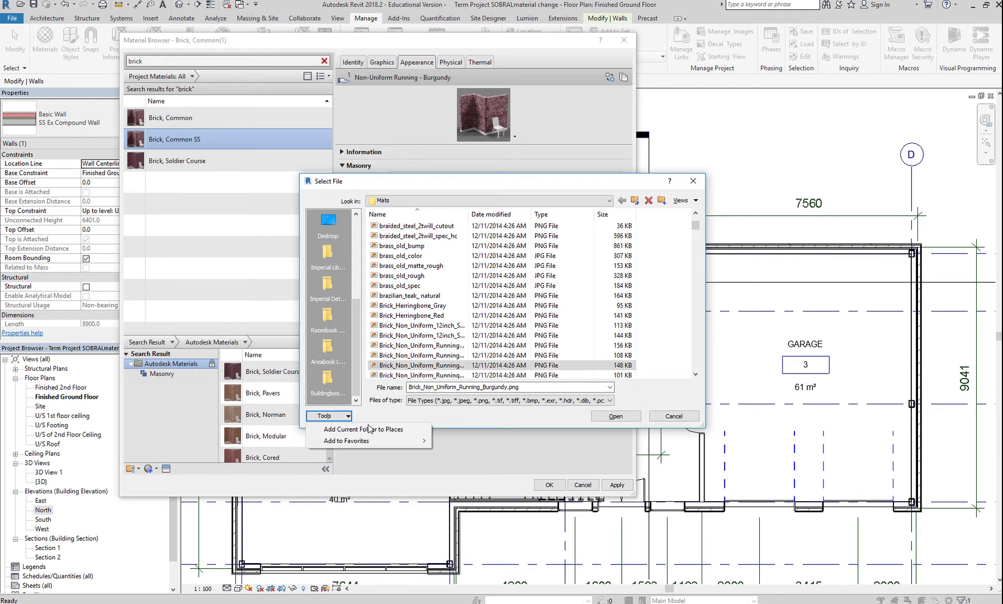
left_click(406, 430)
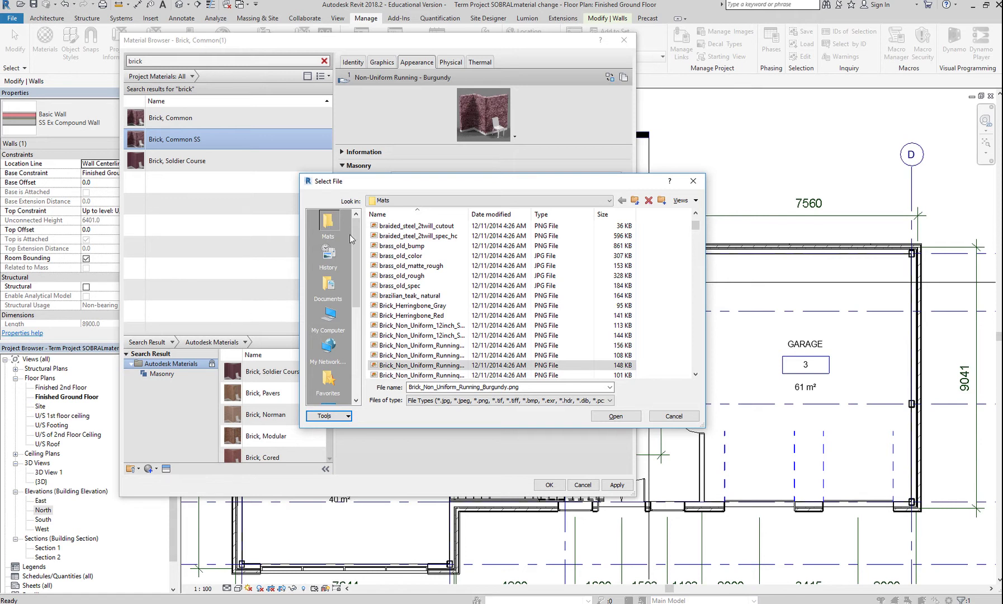
Show the Assign 7 folder on DATA (D:) as thumbnails and load texture_006_by_kuschelirmel_stock.jpg as the masonry image
left_click(460, 200)
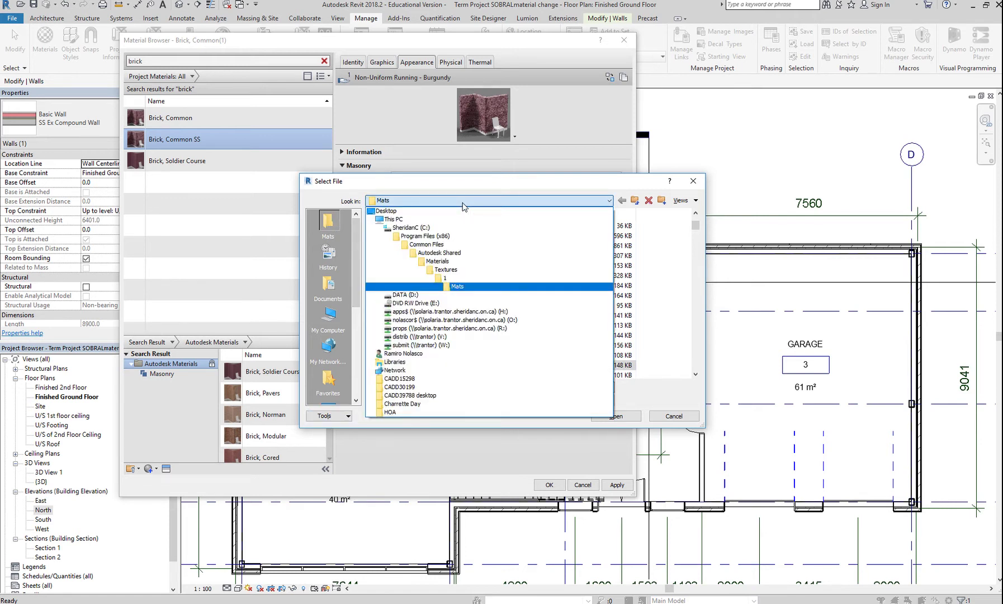
left_click(403, 294)
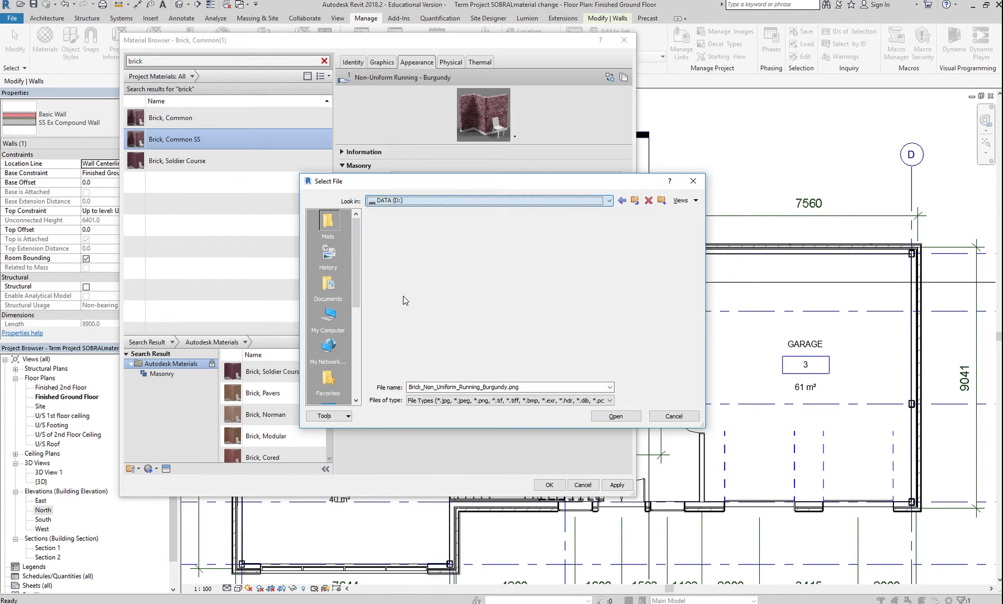
double_click(398, 236)
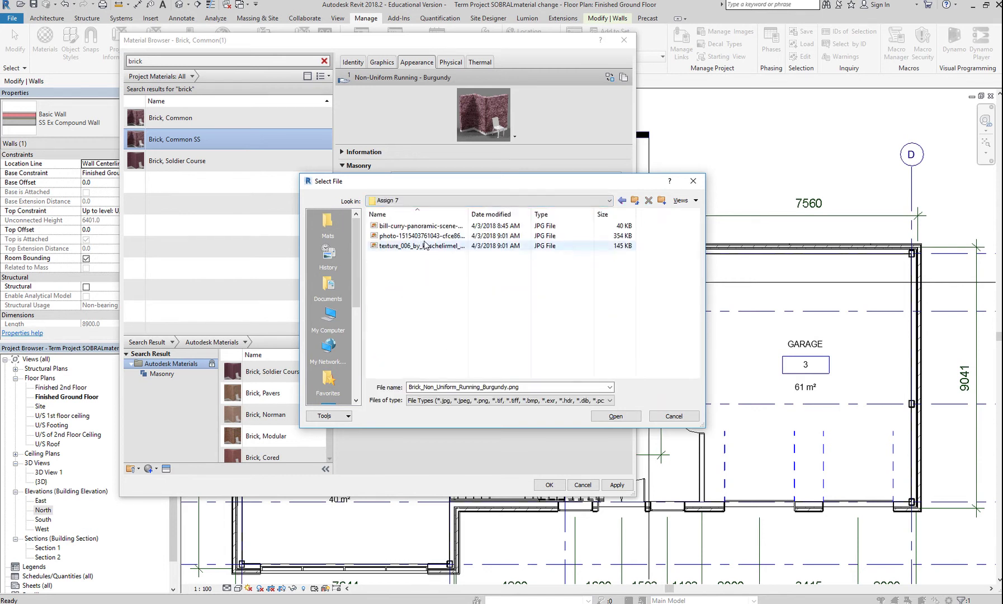
left_click(692, 201)
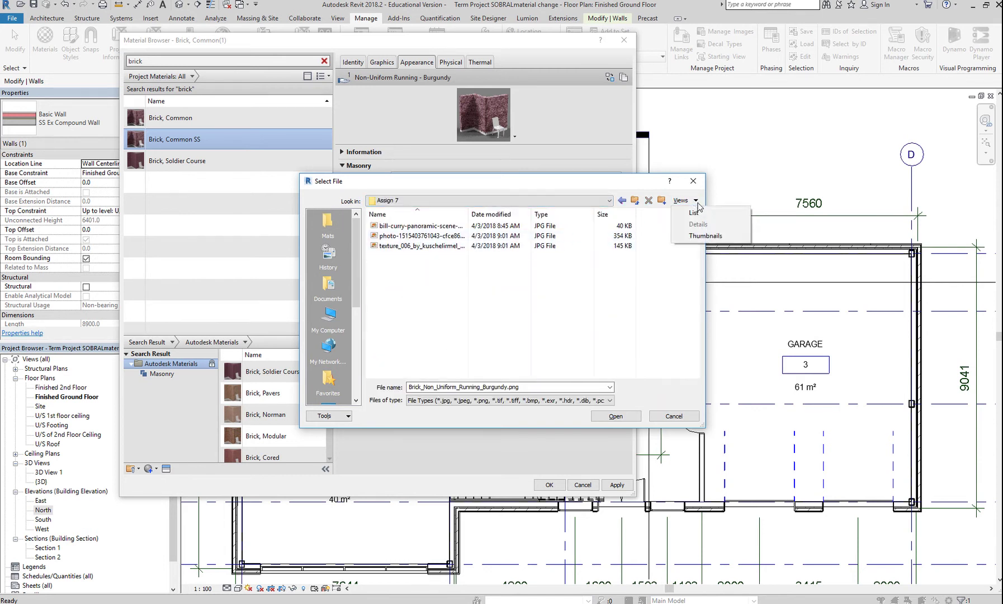
left_click(703, 237)
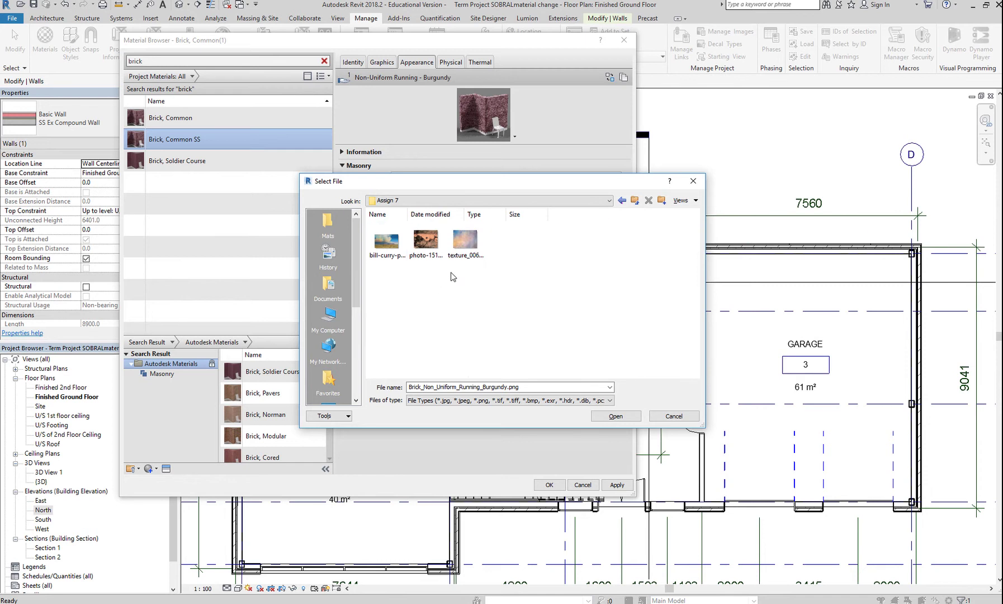
left_click(465, 240)
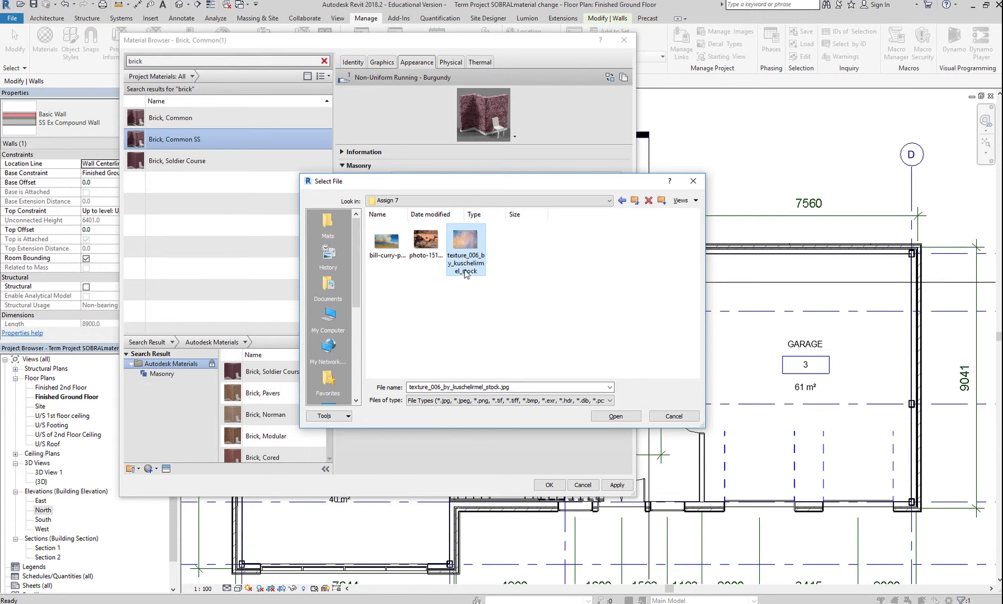
left_click(616, 416)
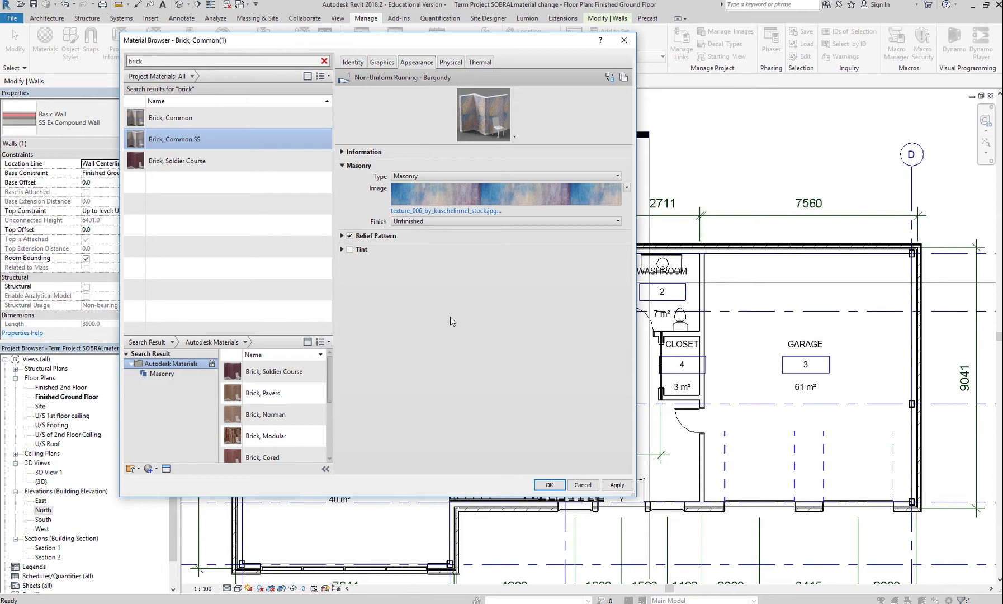
Replace the relief pattern image of Brick, Common SS with texture_006_by_kuschelirmel_stock.jpg from the Assign 7 folder
left_click(341, 235)
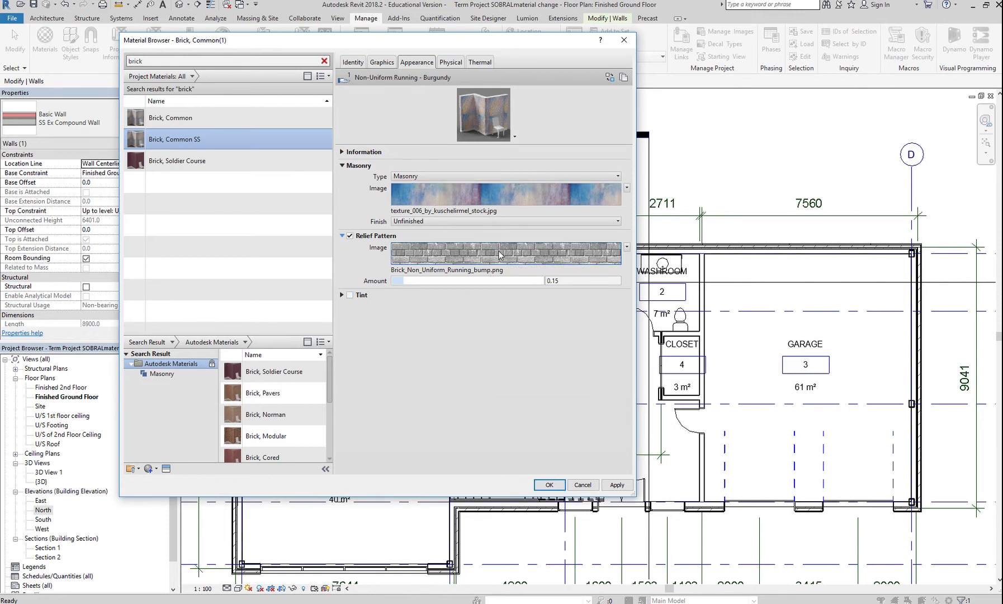
mouse_move(498, 252)
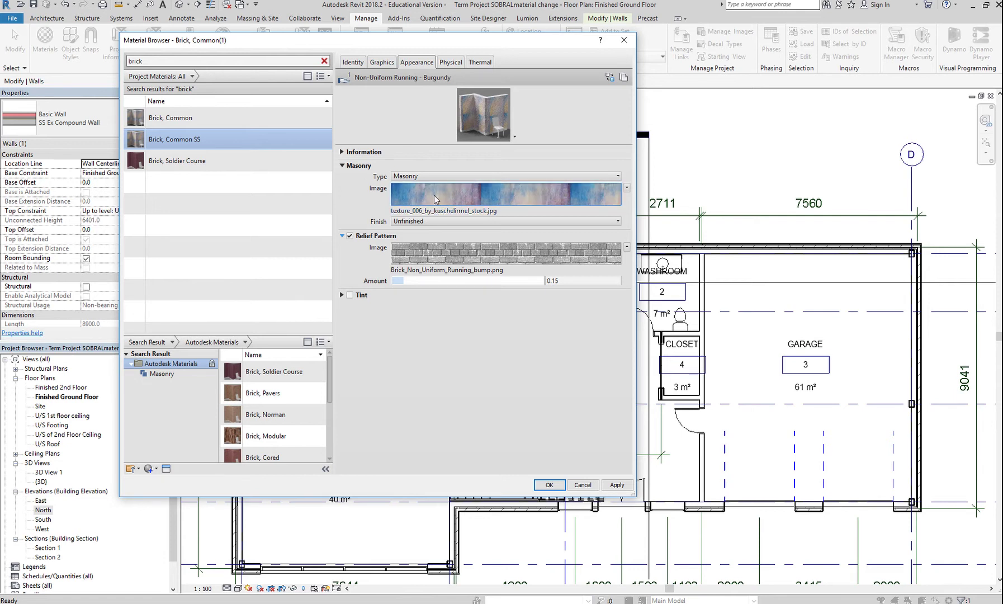
mouse_move(434, 199)
left_click(456, 272)
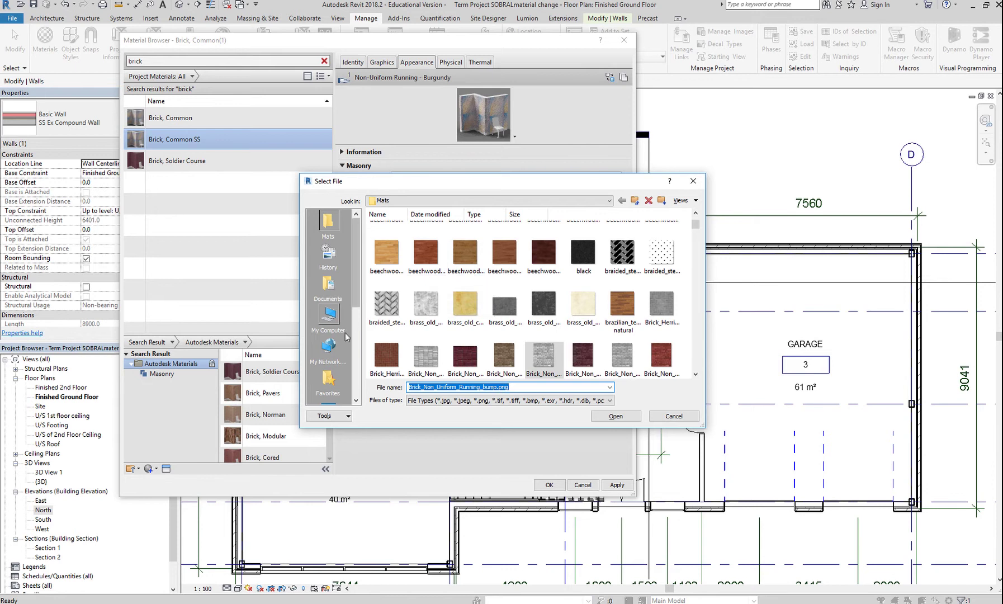
left_click(386, 200)
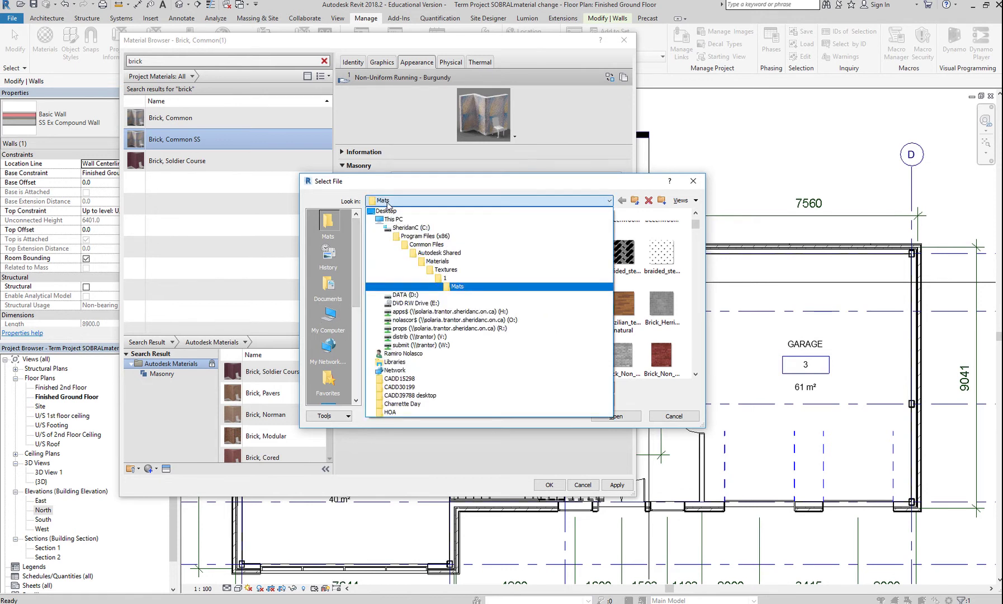
left_click(402, 295)
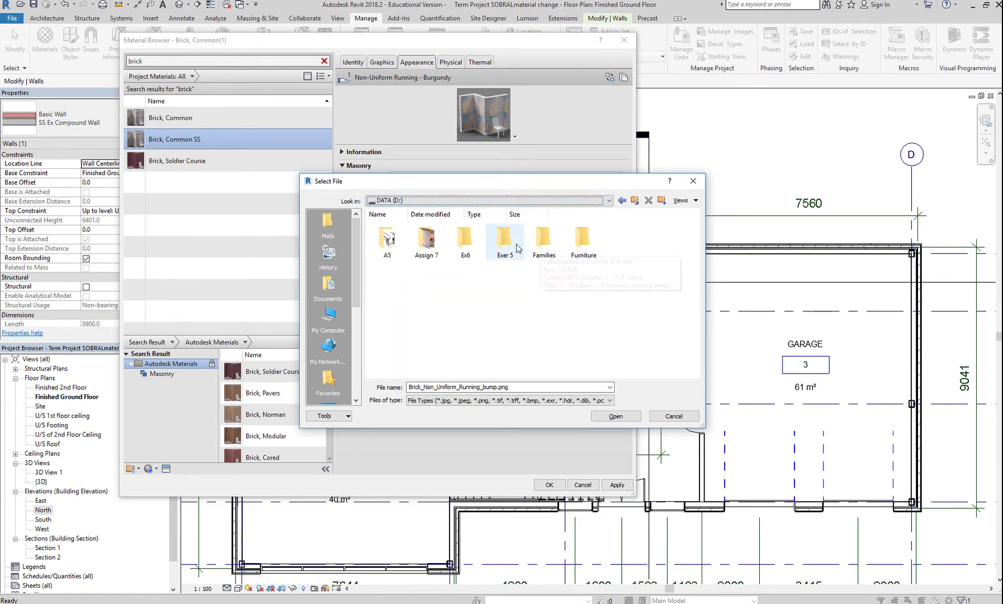
double_click(437, 246)
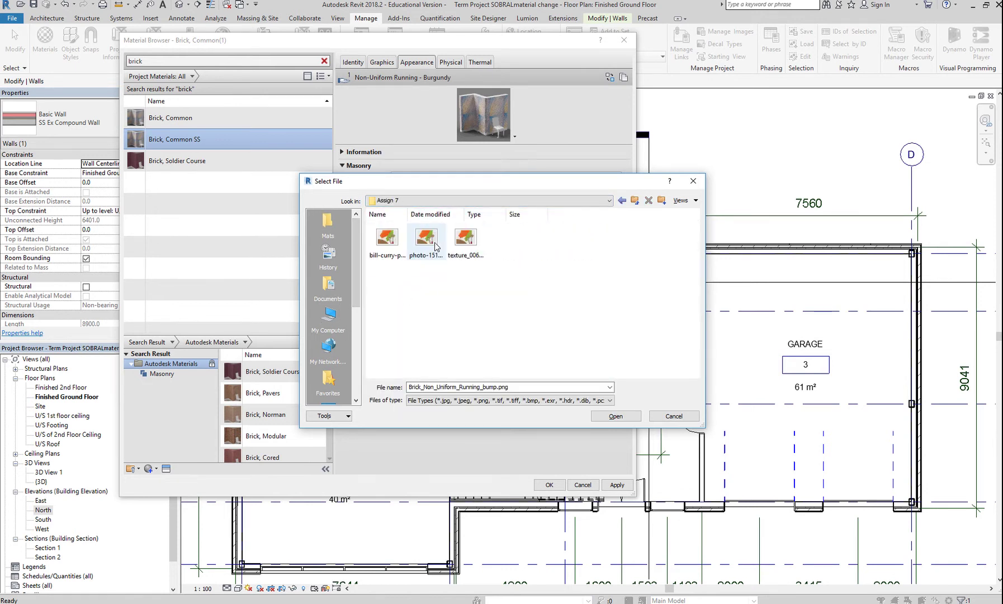
left_click(473, 244)
left_click(625, 421)
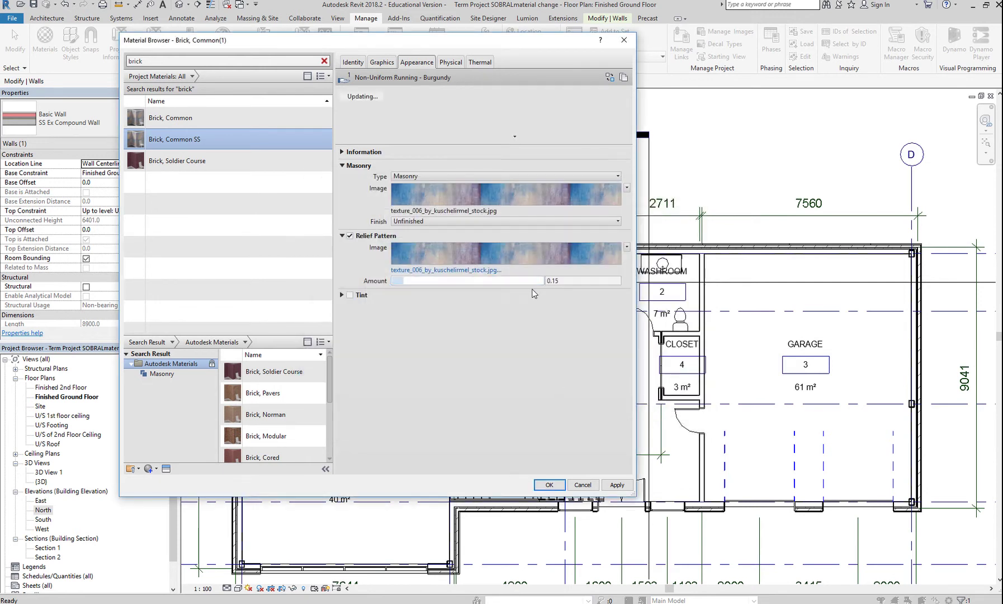
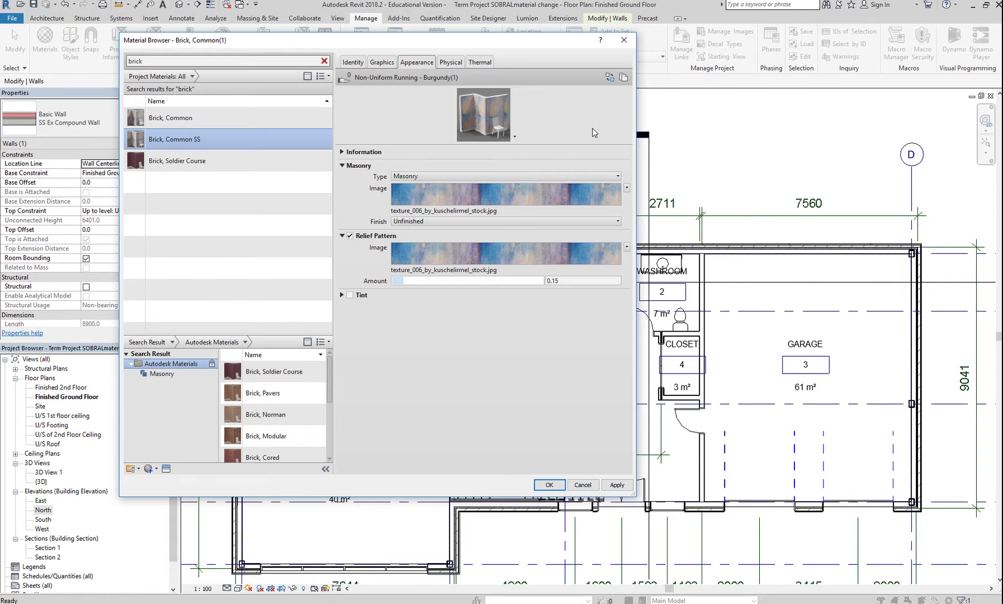
Apply the material changes and compare the appearance settings of Brick, Common and Brick, Common SS
left_click(618, 486)
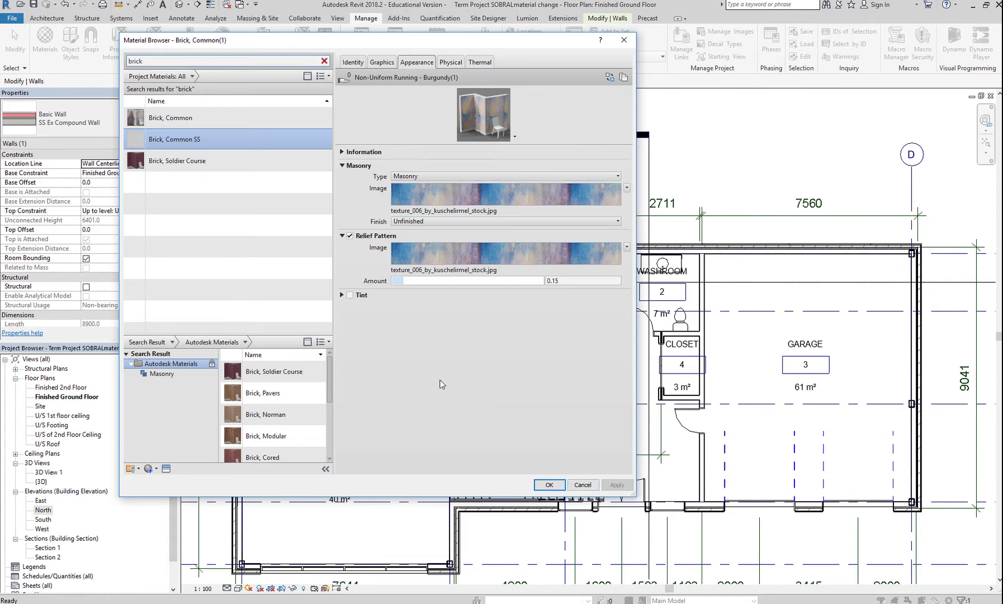
left_click(213, 120)
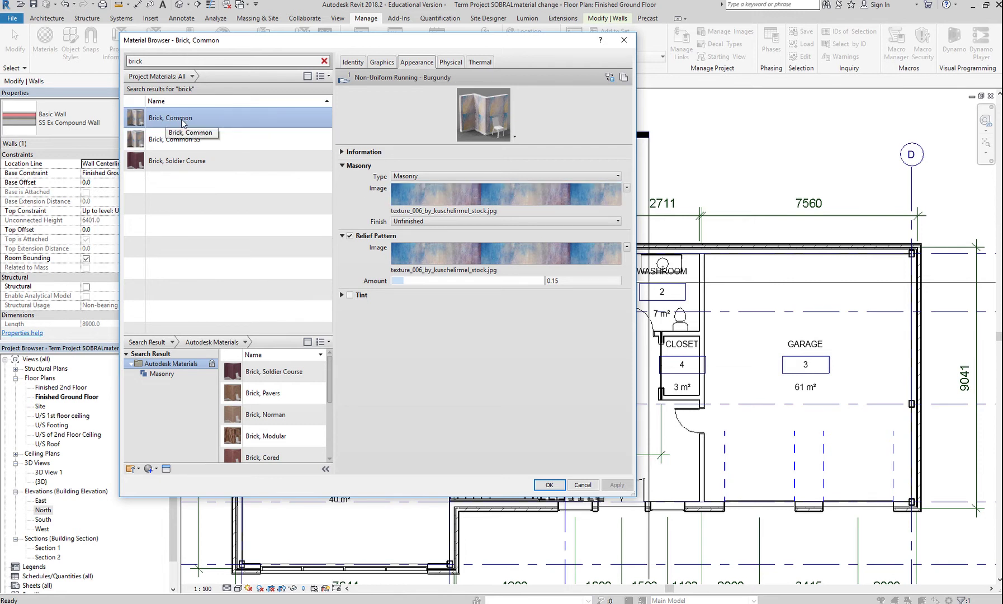
left_click(219, 140)
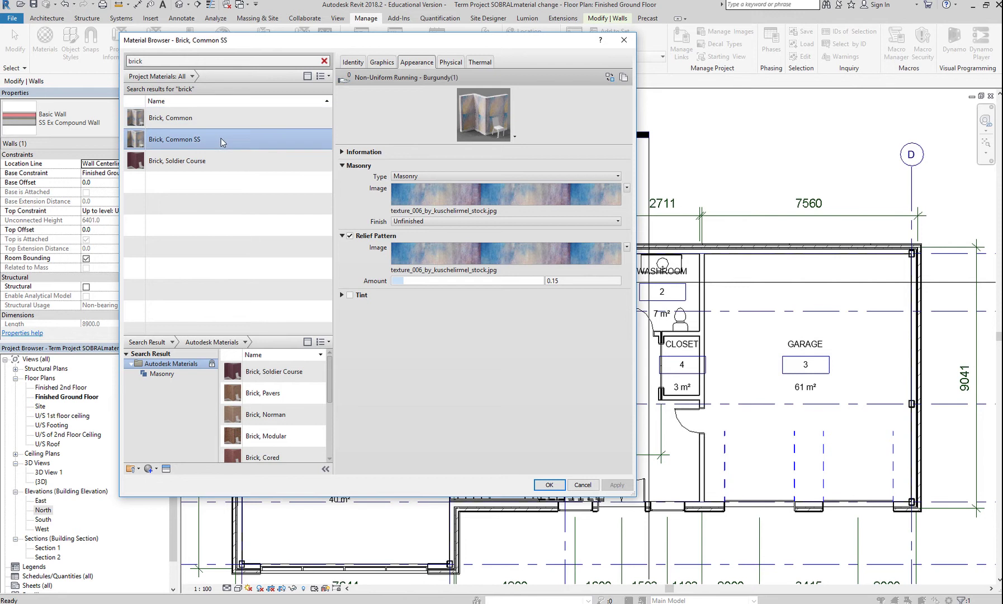
left_click(224, 119)
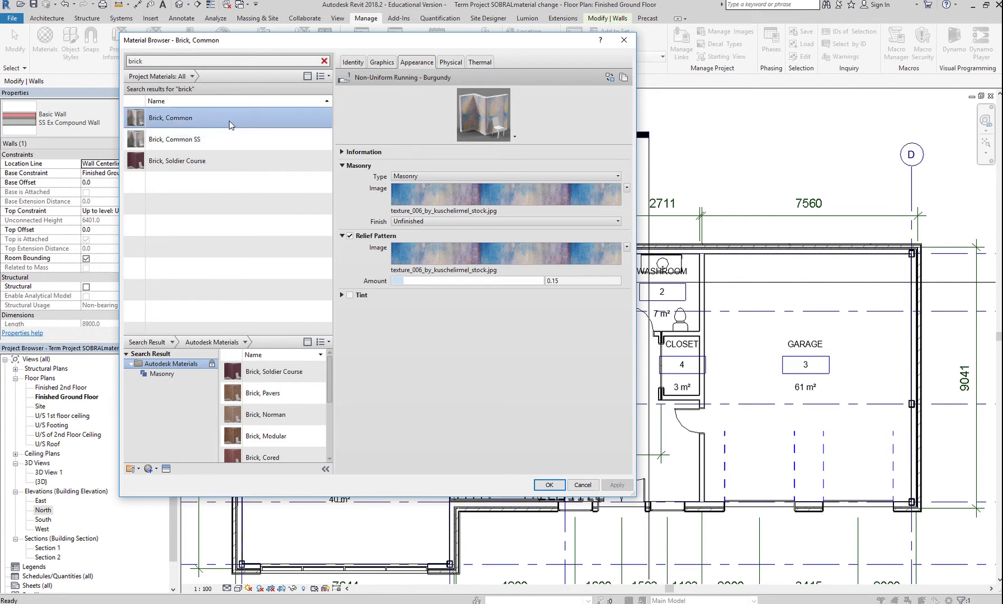
View the available replacement assets for Brick, Common and check its appearance asset against that of Brick, Common SS
left_click(610, 78)
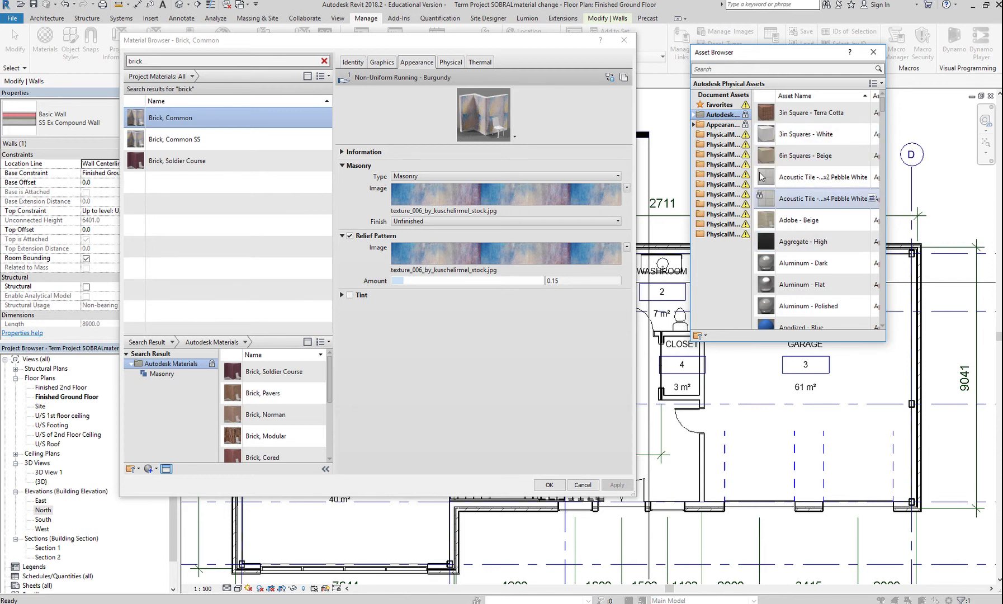
left_click(876, 55)
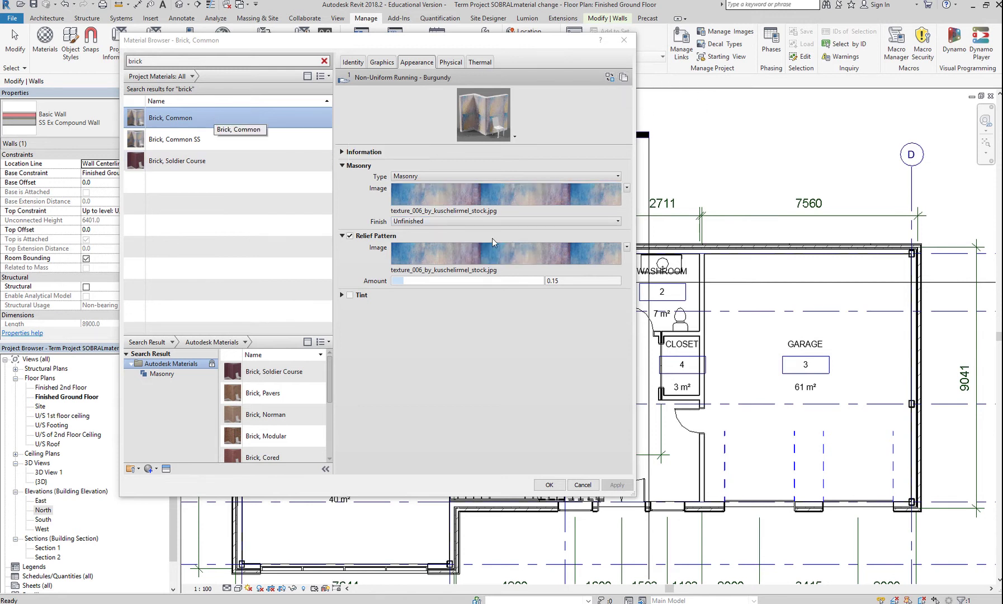
left_click(244, 139)
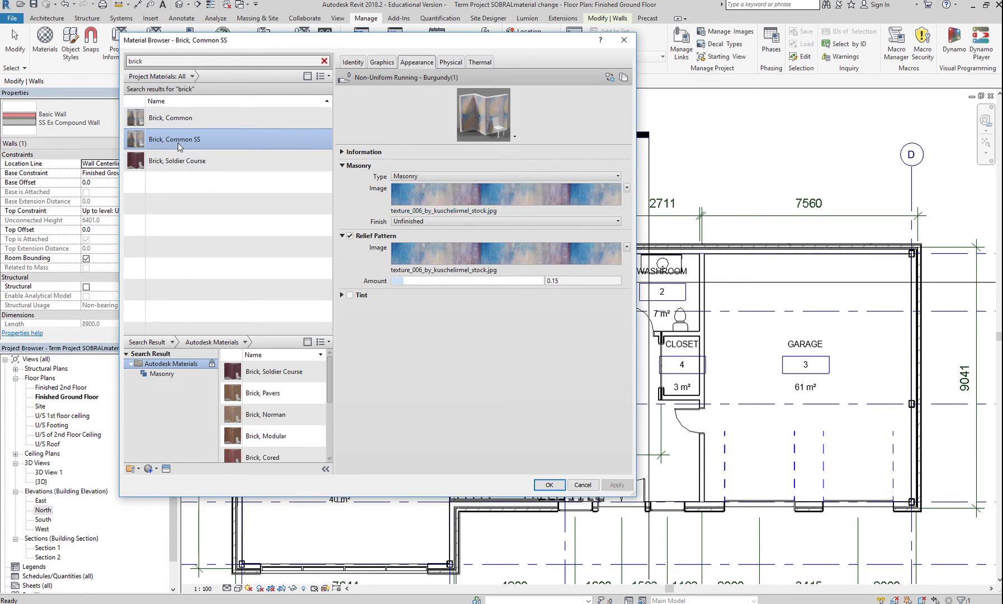
left_click(184, 120)
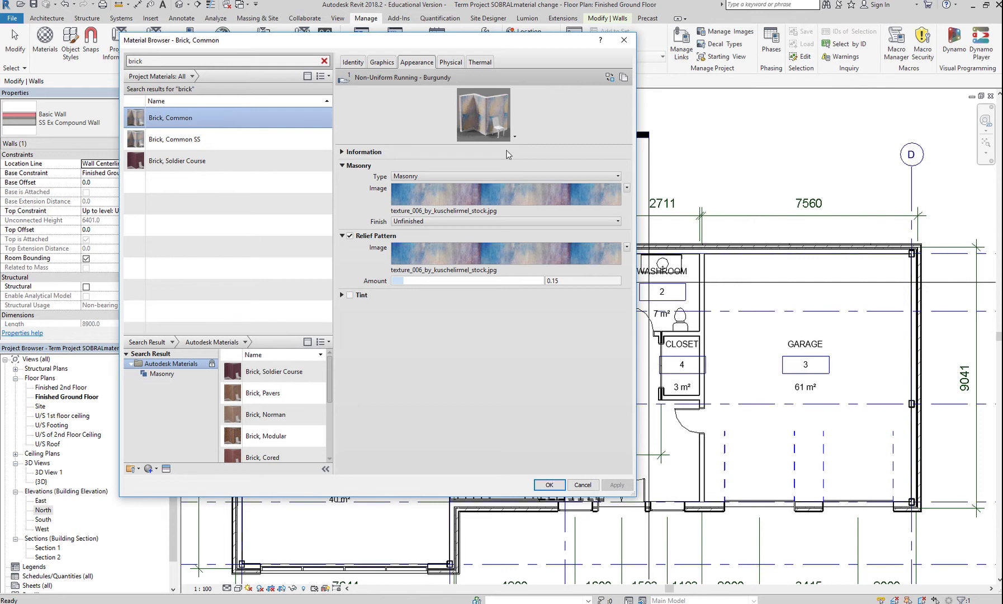
left_click(212, 143)
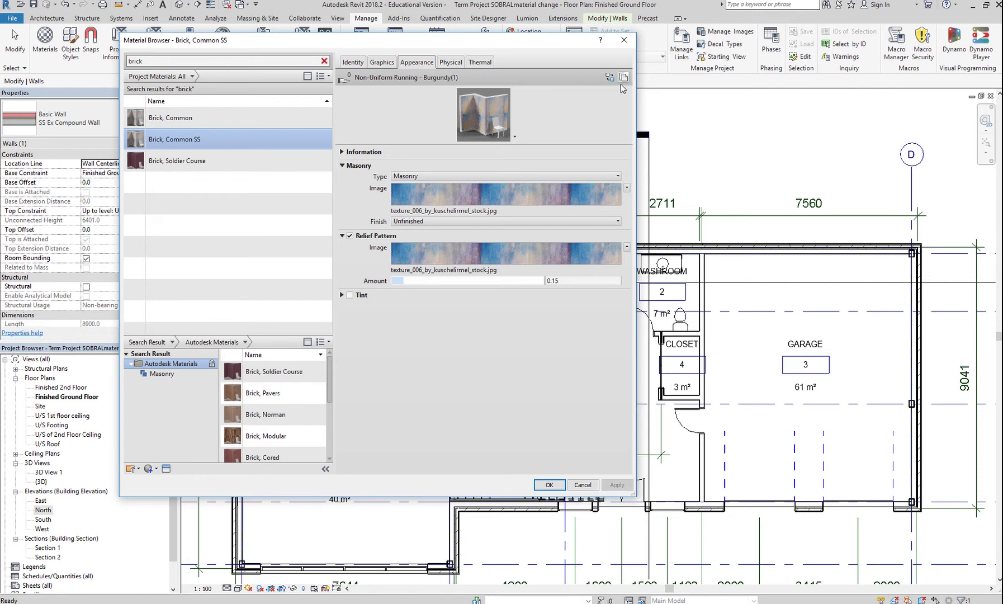
Replace the masonry image of Brick, Common with Brick_Non_Uniform_Running_Burgundy.png from the Mats folder
left_click(237, 120)
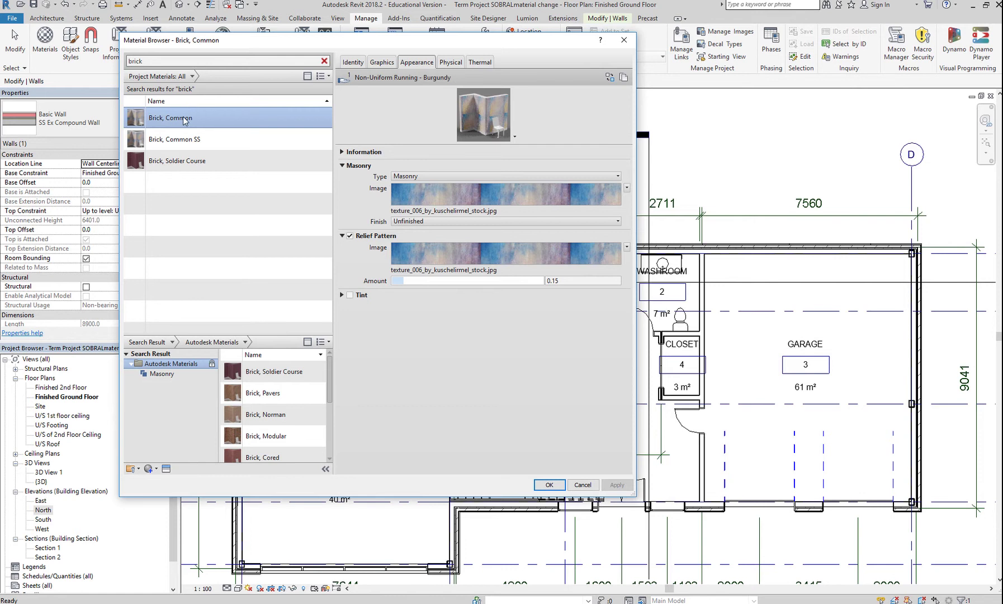
left_click(482, 214)
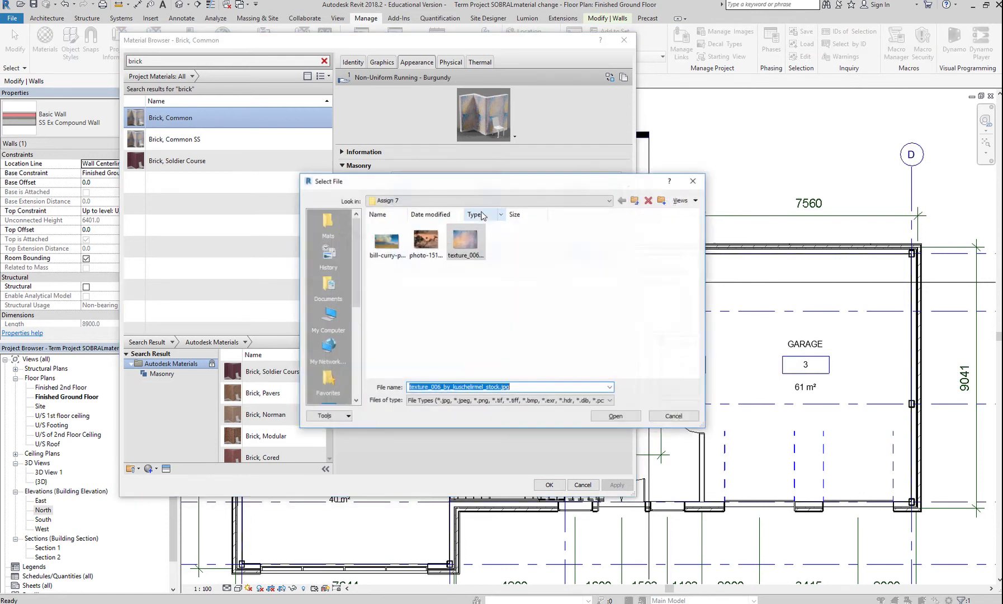
left_click(327, 229)
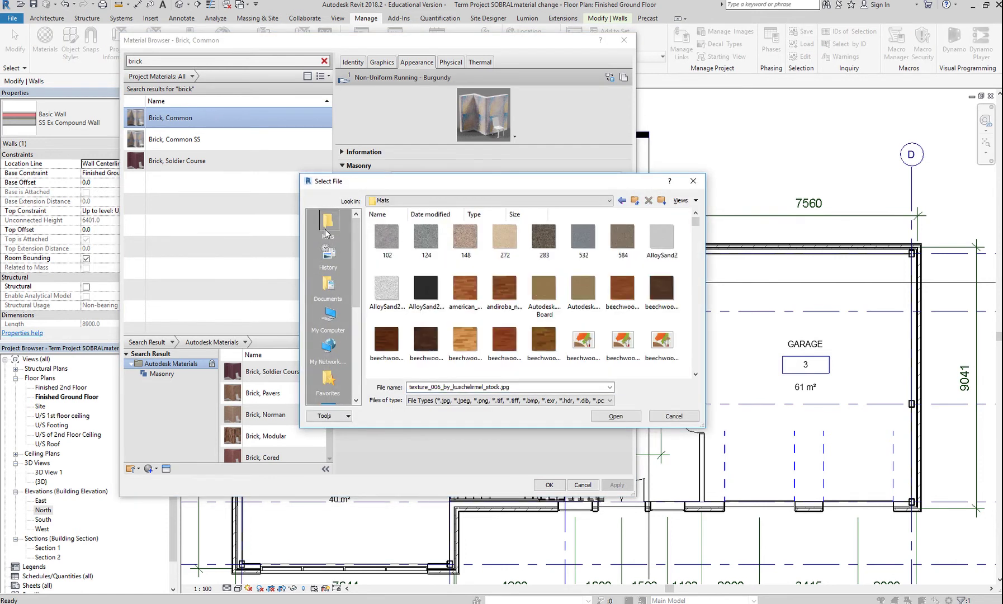
left_click(583, 301)
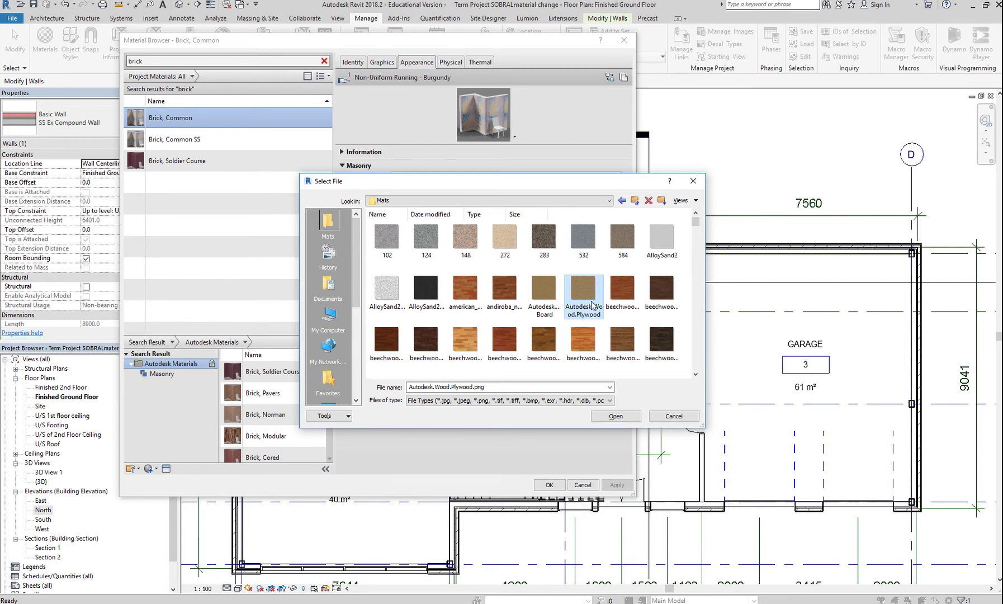
scroll(591, 304, "down", 3)
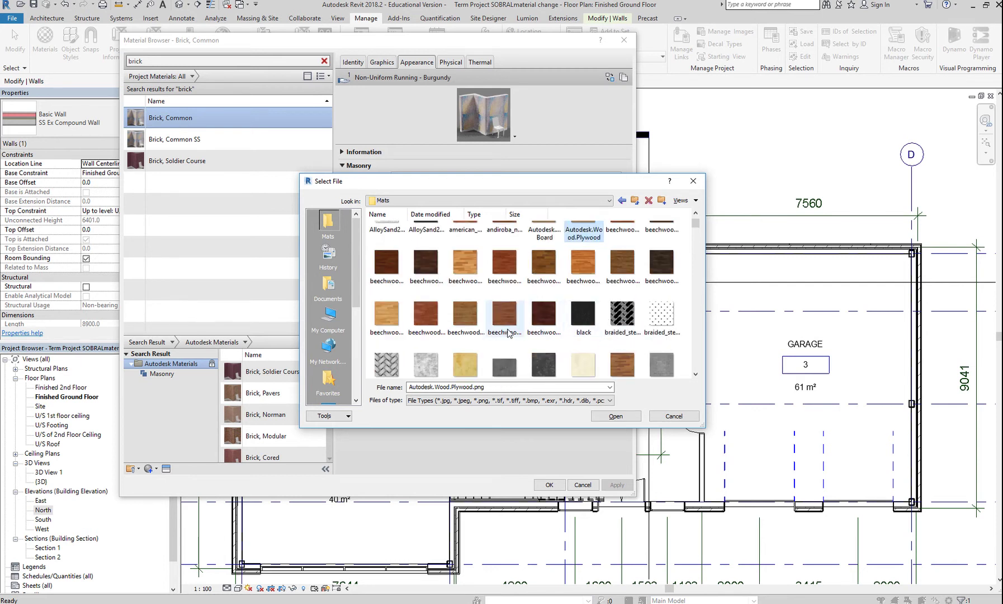
scroll(573, 340, "down", 3)
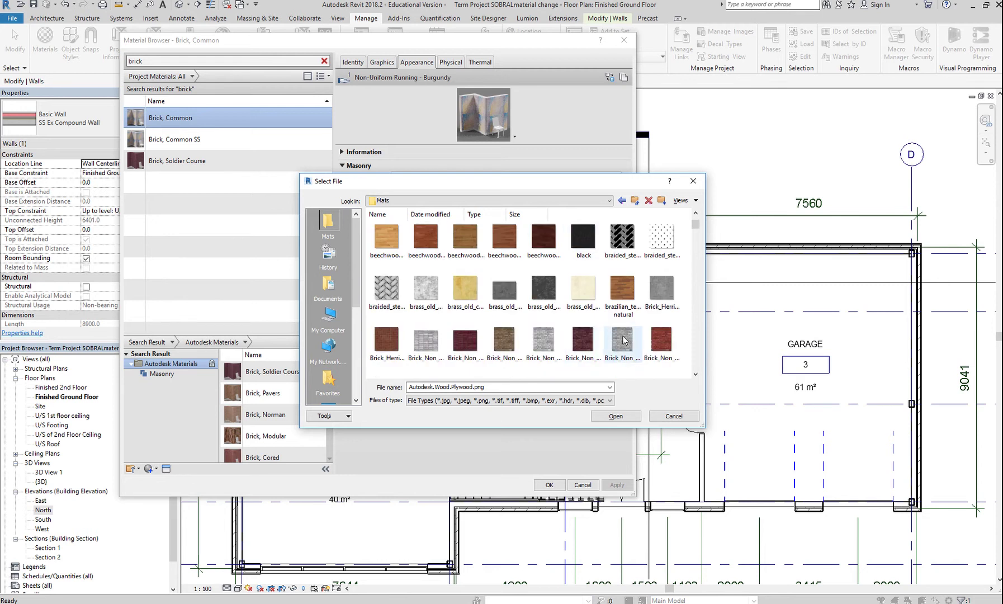
left_click(591, 346)
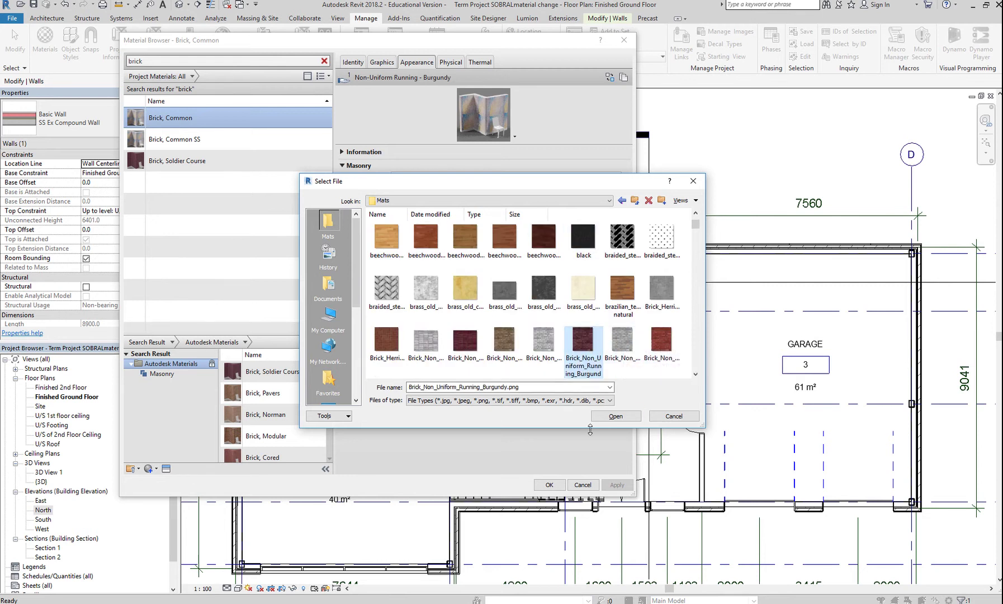
left_click(685, 200)
left_click(704, 237)
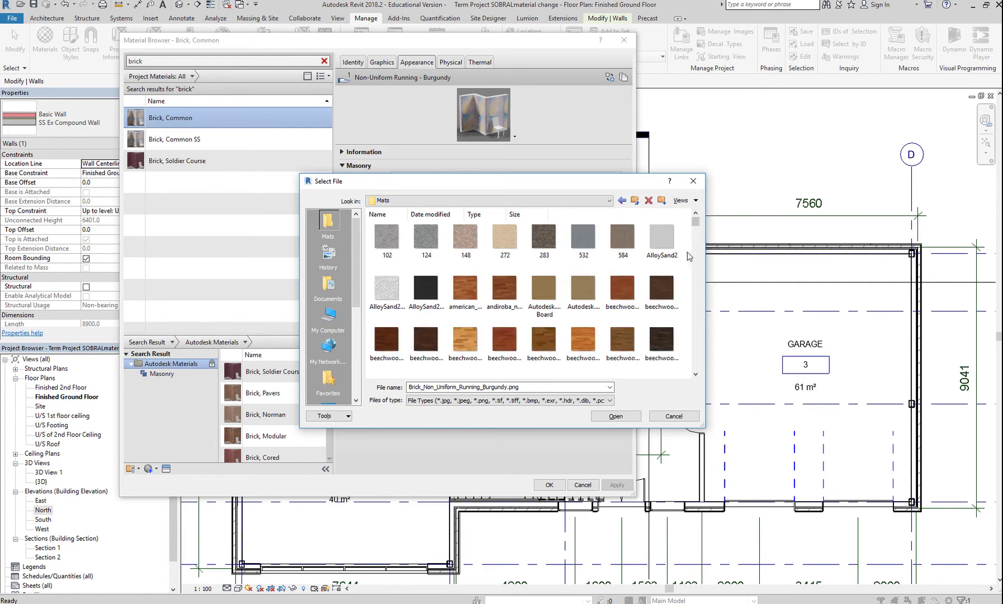
scroll(605, 327, "down", 2)
scroll(614, 327, "down", 2)
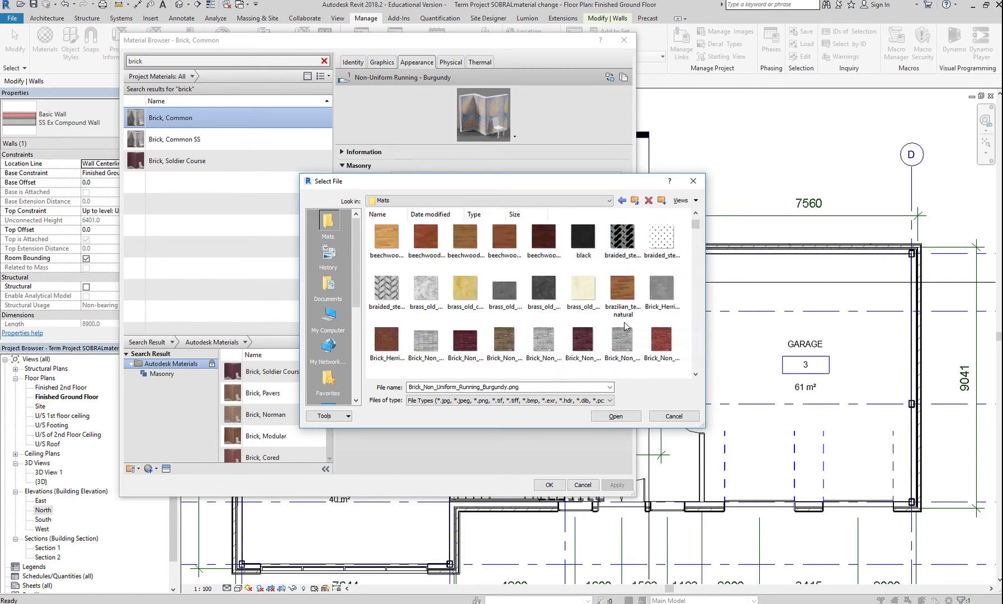
left_click(583, 340)
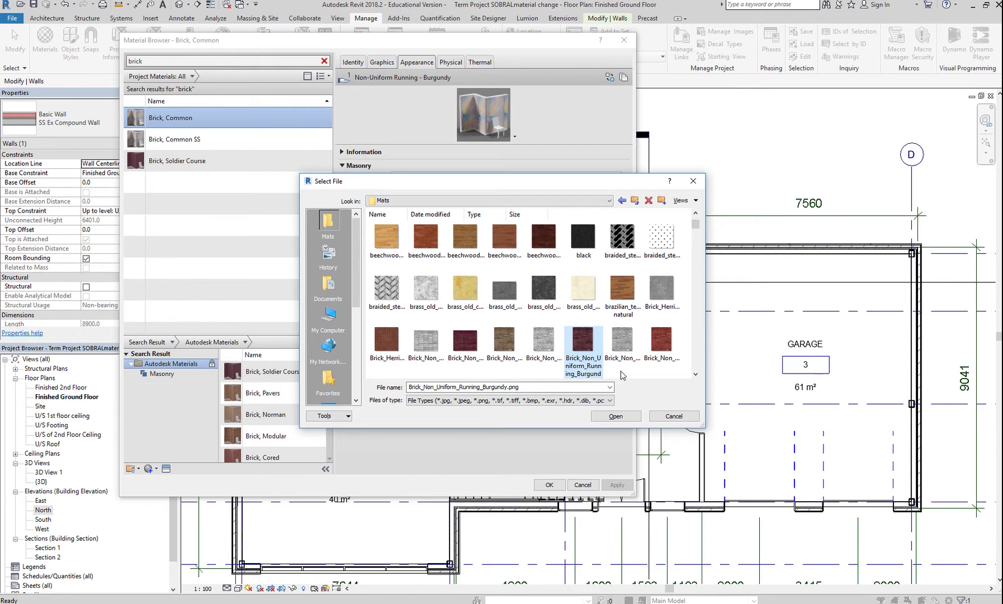
left_click(617, 416)
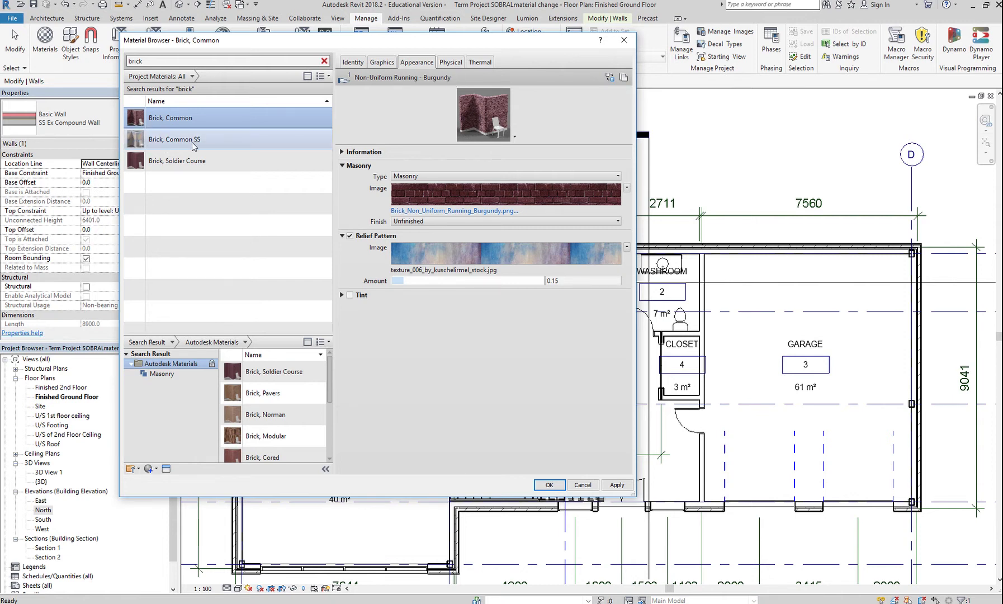
Replace the relief pattern image of Brick, Common with Brick_Non_Uniform_Running_Gray.png from the Mats folder and apply the changes
left_click(486, 262)
left_click(328, 225)
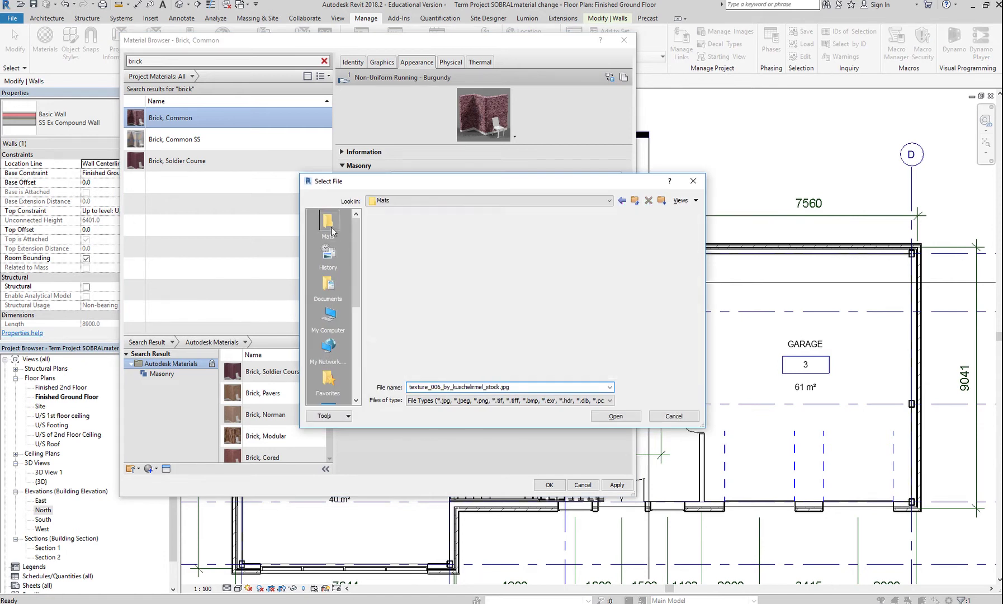
scroll(594, 345, "down", 3)
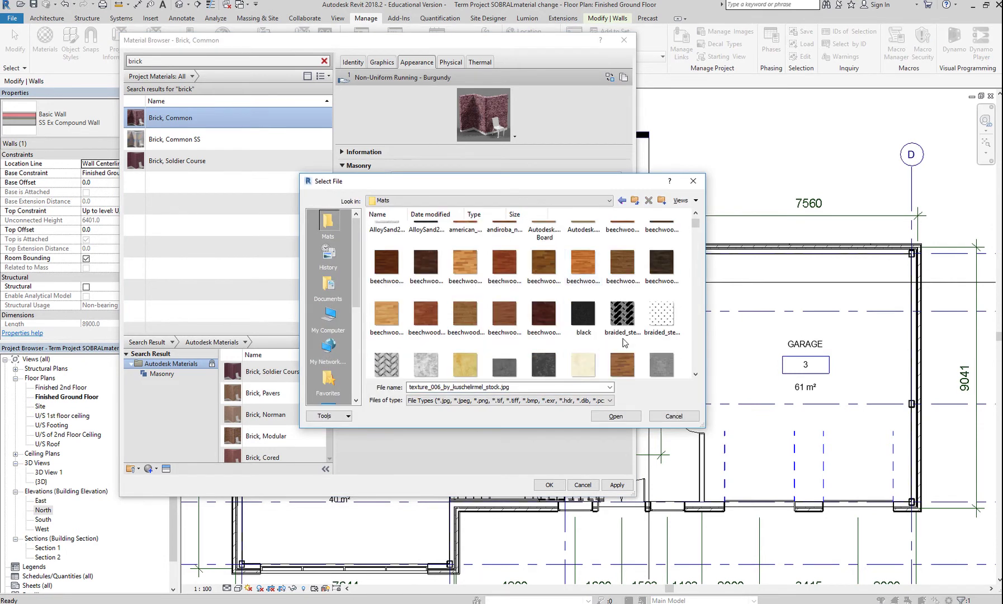
left_click(639, 347)
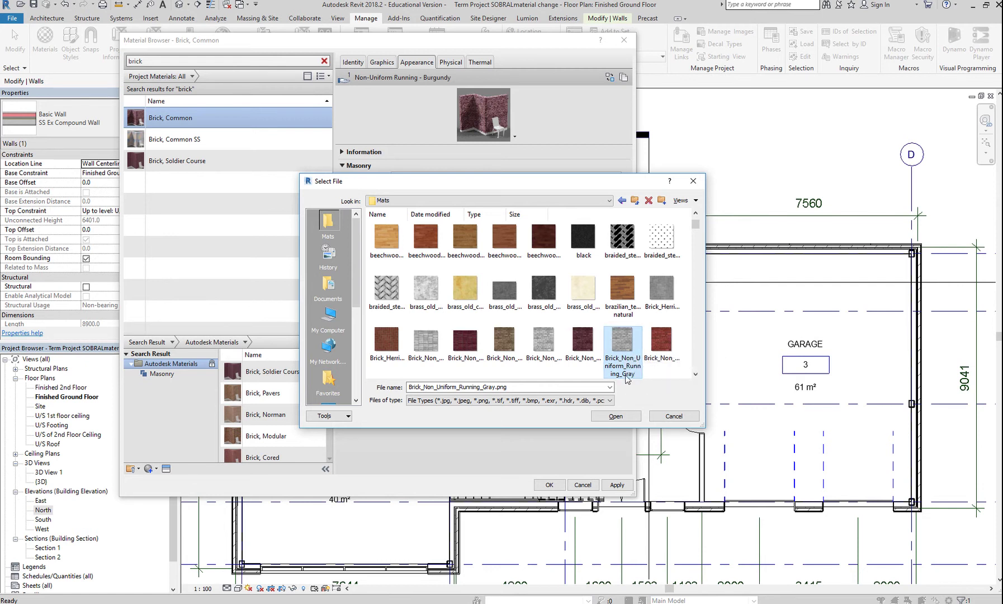
left_click(636, 417)
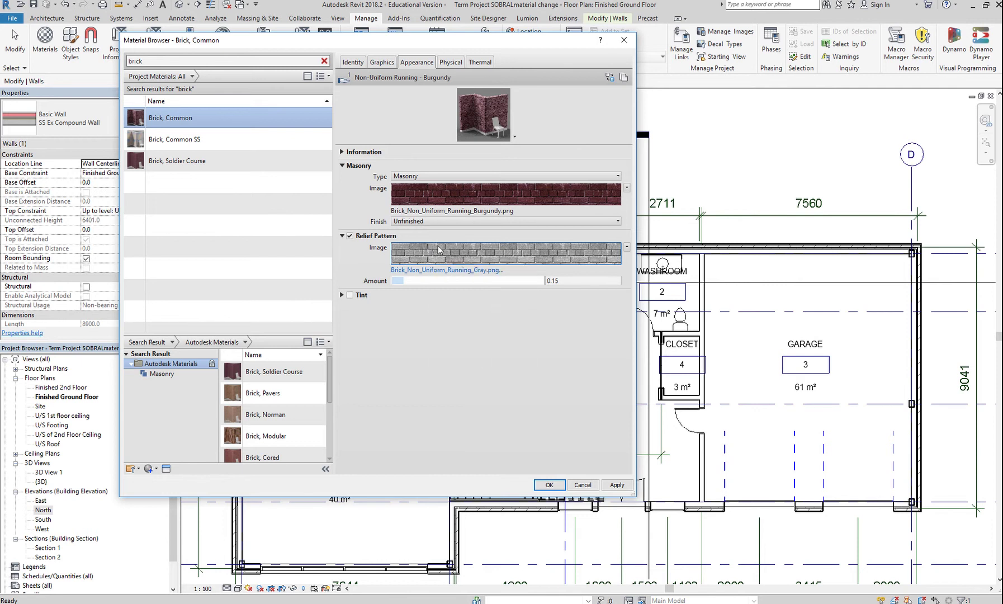
mouse_move(440, 250)
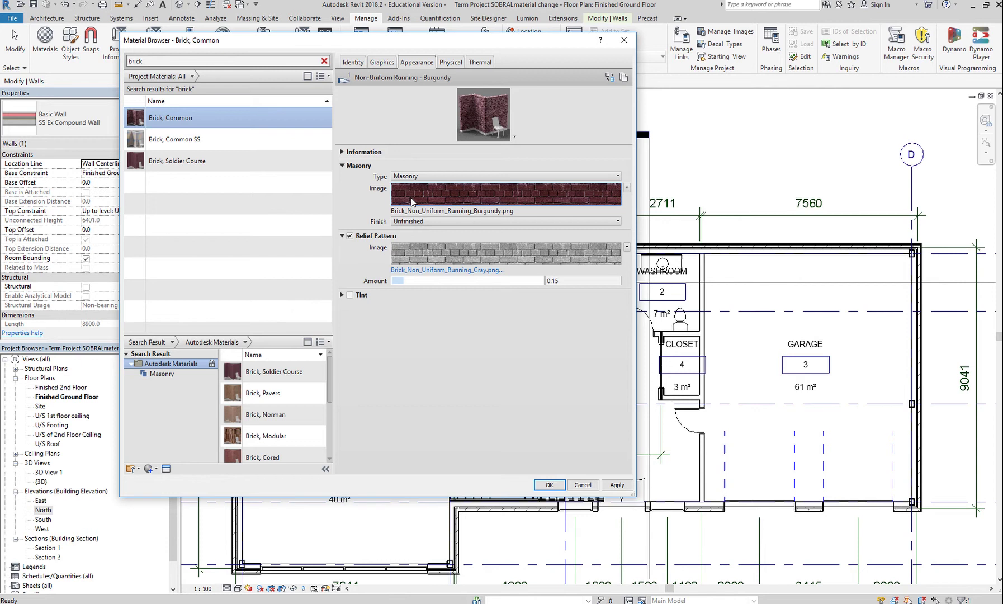
mouse_move(418, 194)
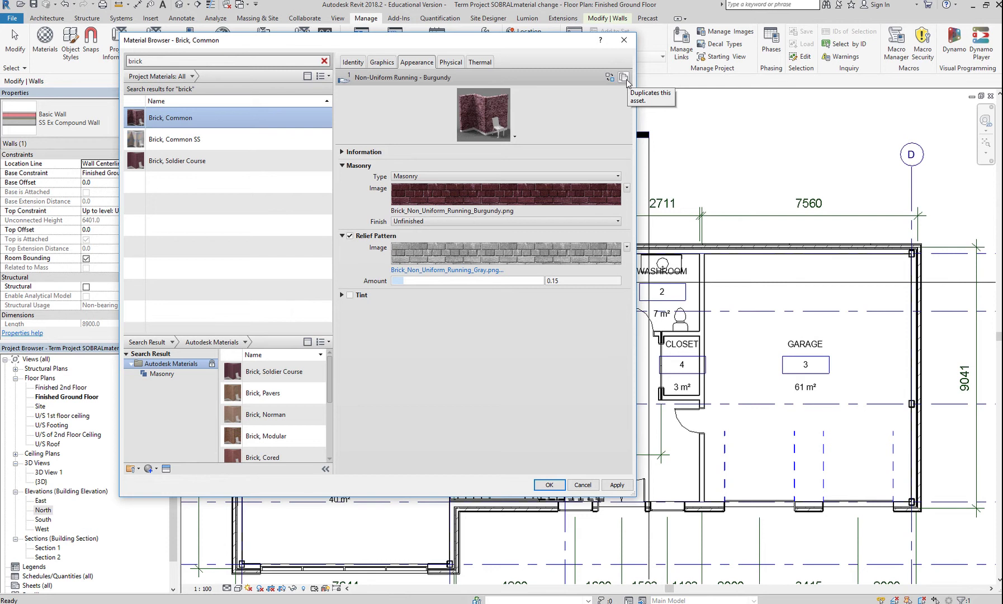
left_click(617, 485)
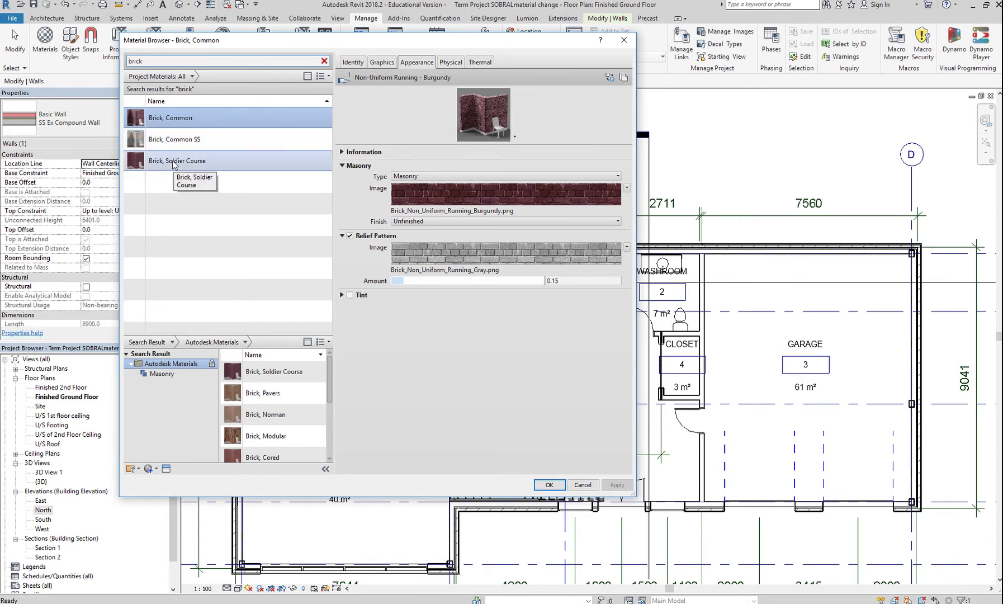
Duplicate the Brick, Soldier Course material and name the copy Brick, Soldier Course SS
left_click(175, 162)
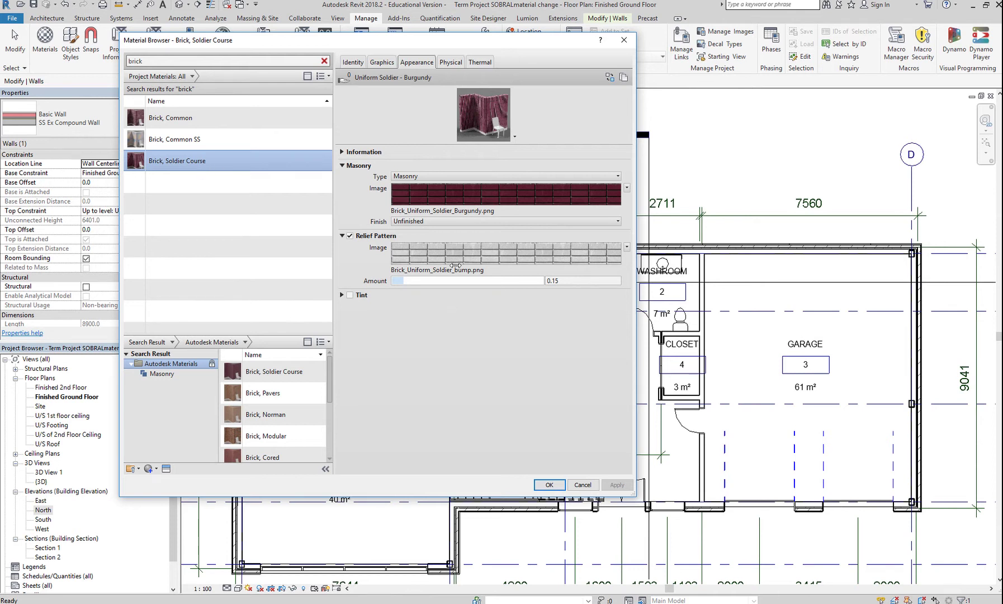
right_click(238, 161)
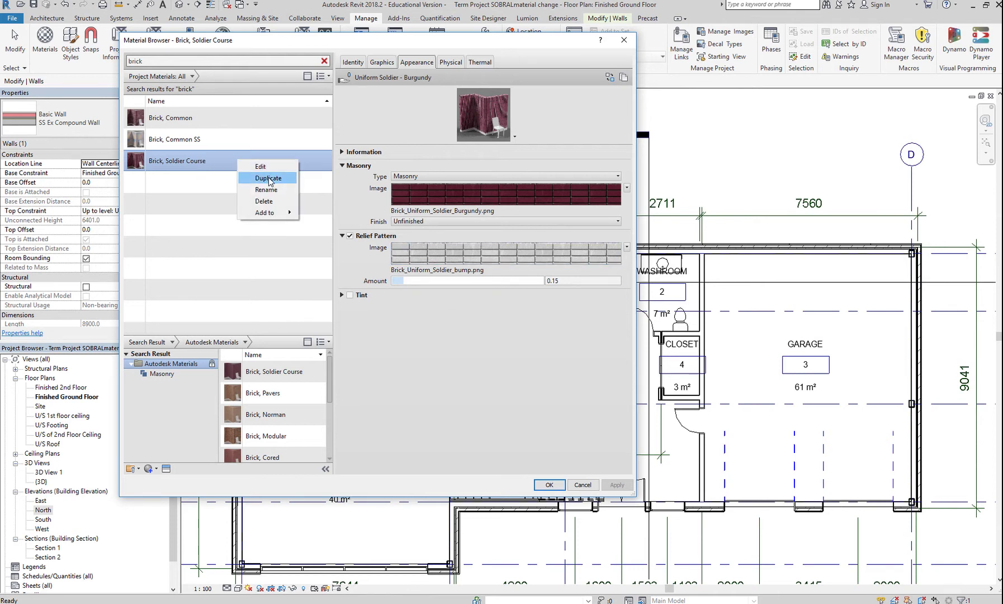
left_click(268, 178)
left_click(230, 180)
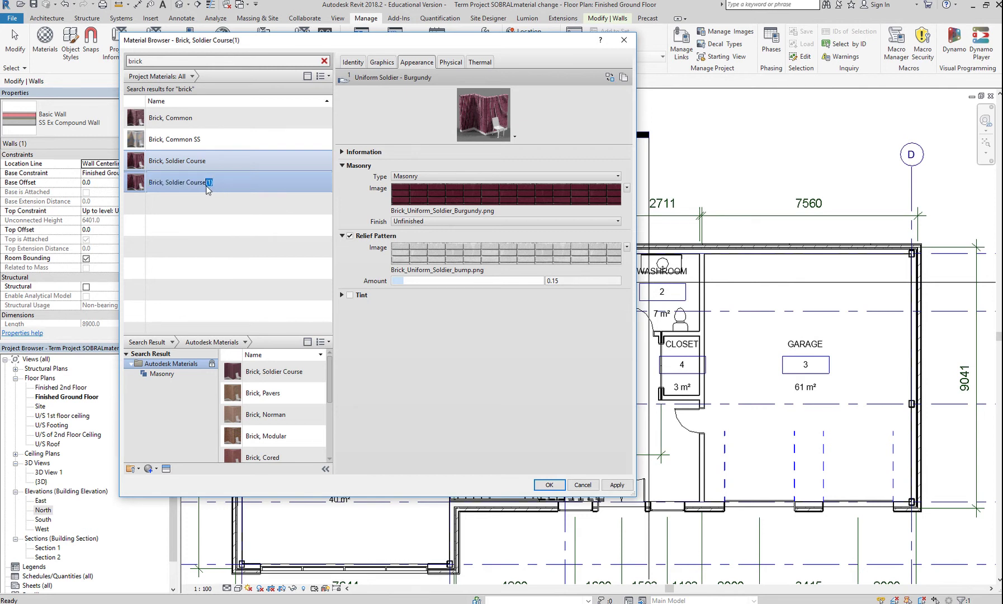
key("BackSpace")
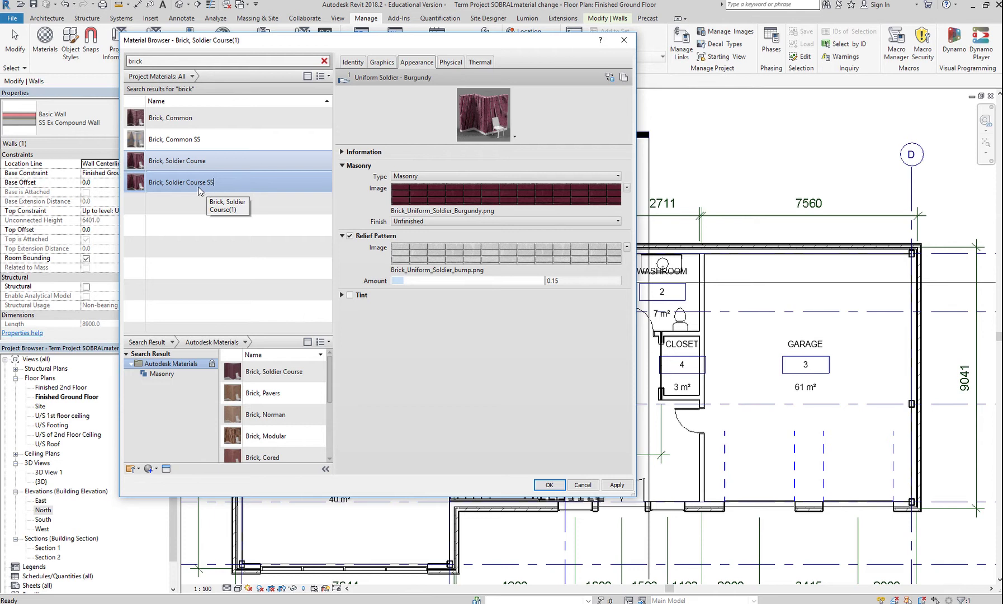
key("Return")
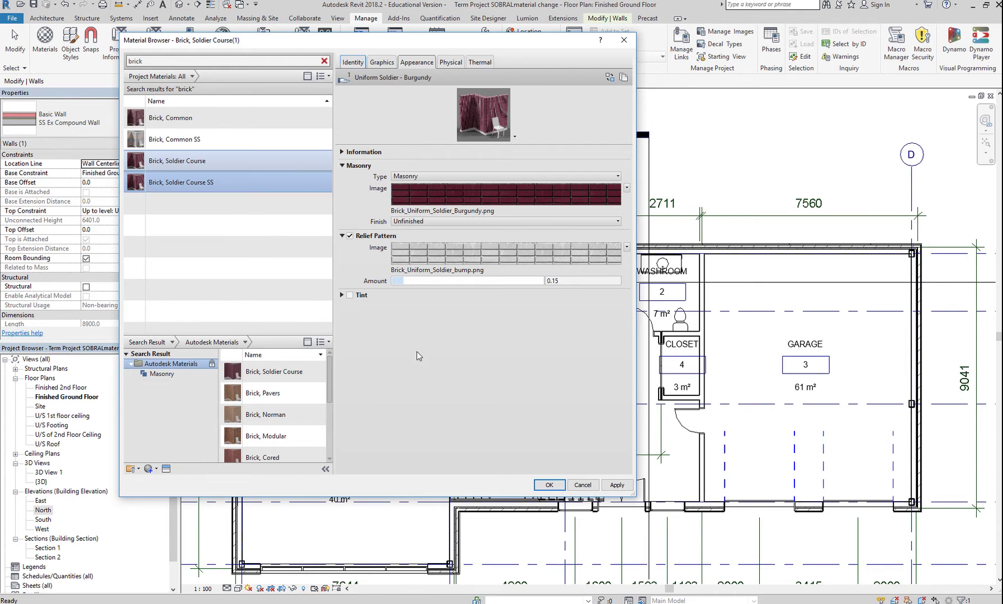
Duplicate the appearance asset of Brick, Soldier Course SS and compare its asset name with that of Brick, Soldier Course
left_click(285, 182)
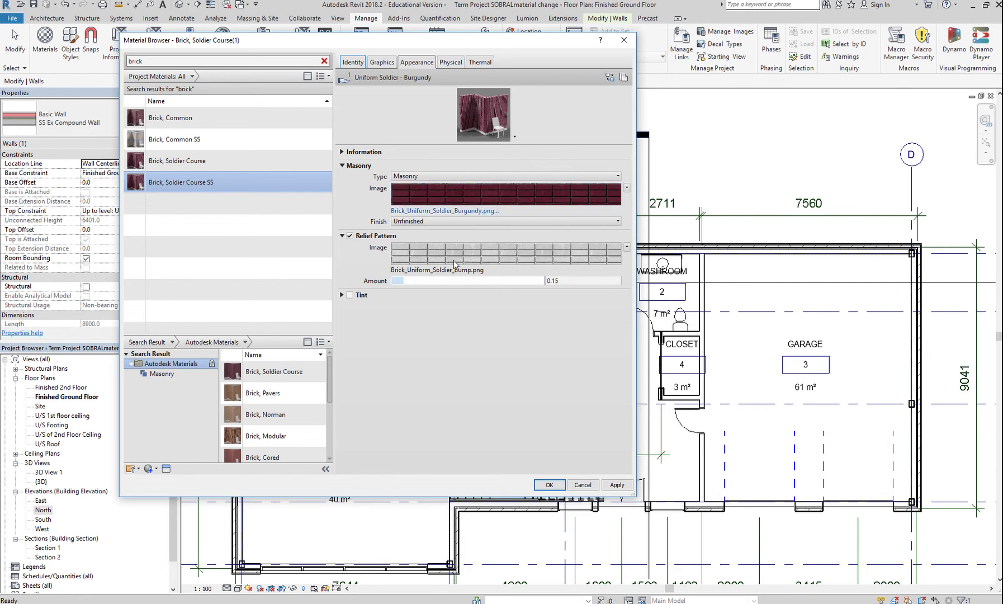
left_click(625, 78)
left_click(197, 164)
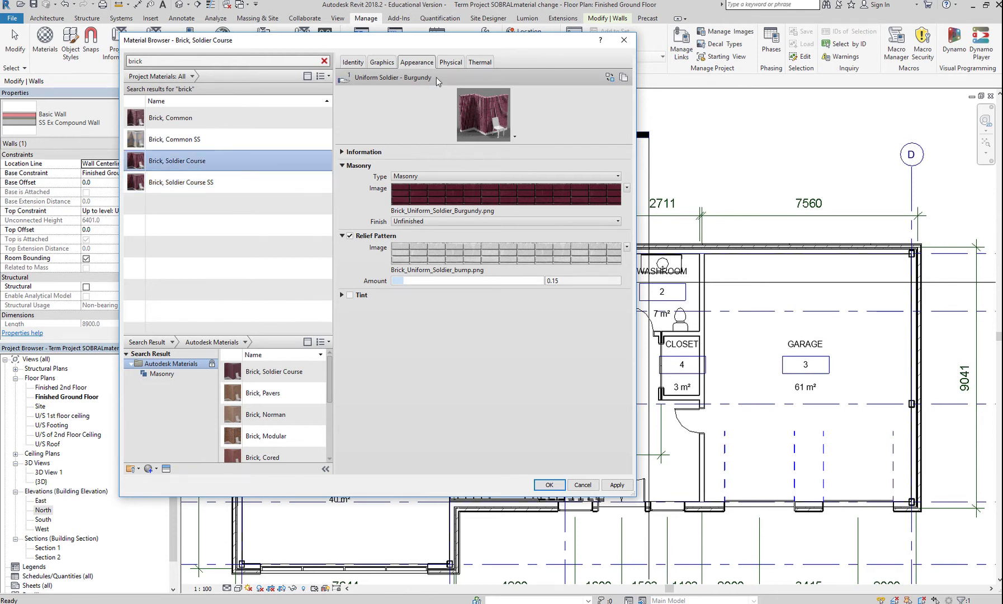
left_click(216, 181)
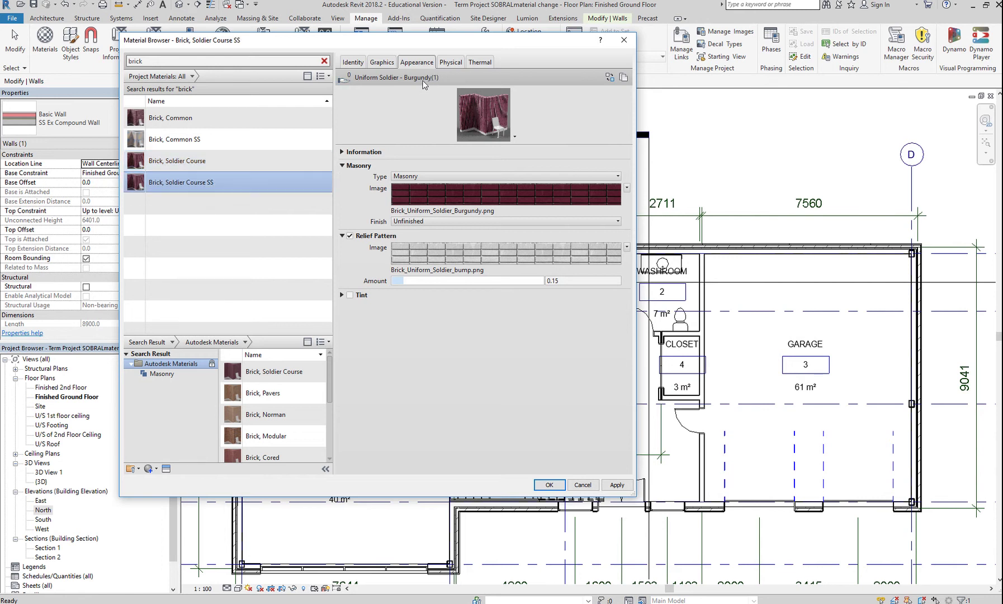
Review the identity and graphics settings of Brick, Soldier Course SS and show the information details of its appearance asset
left_click(354, 63)
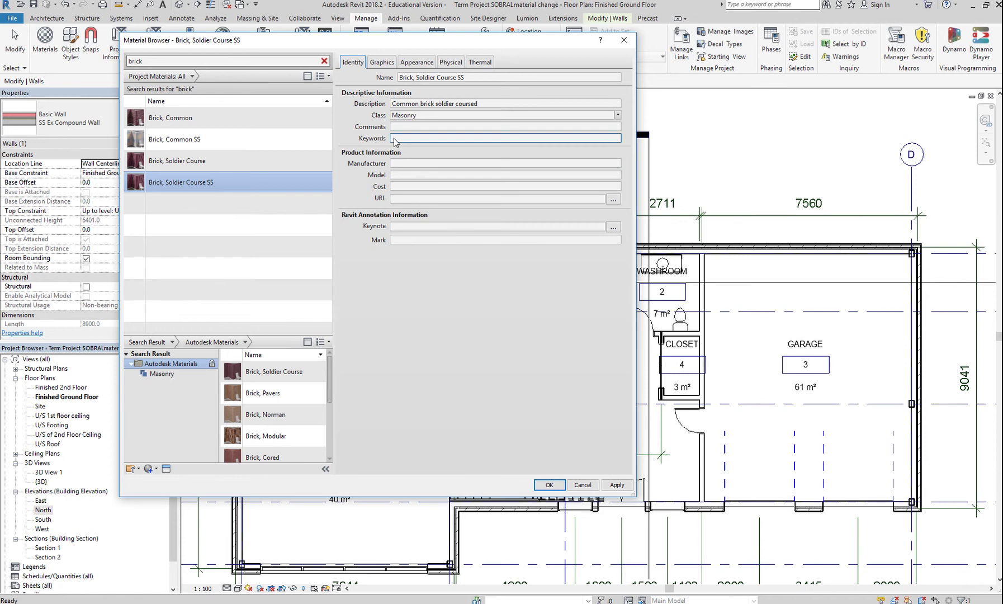
left_click(384, 62)
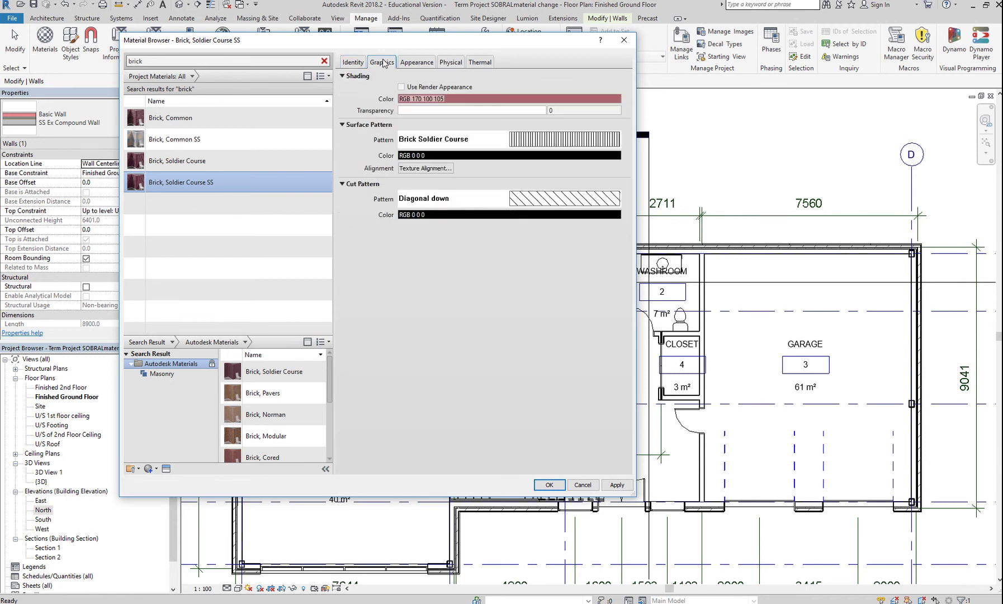
left_click(433, 62)
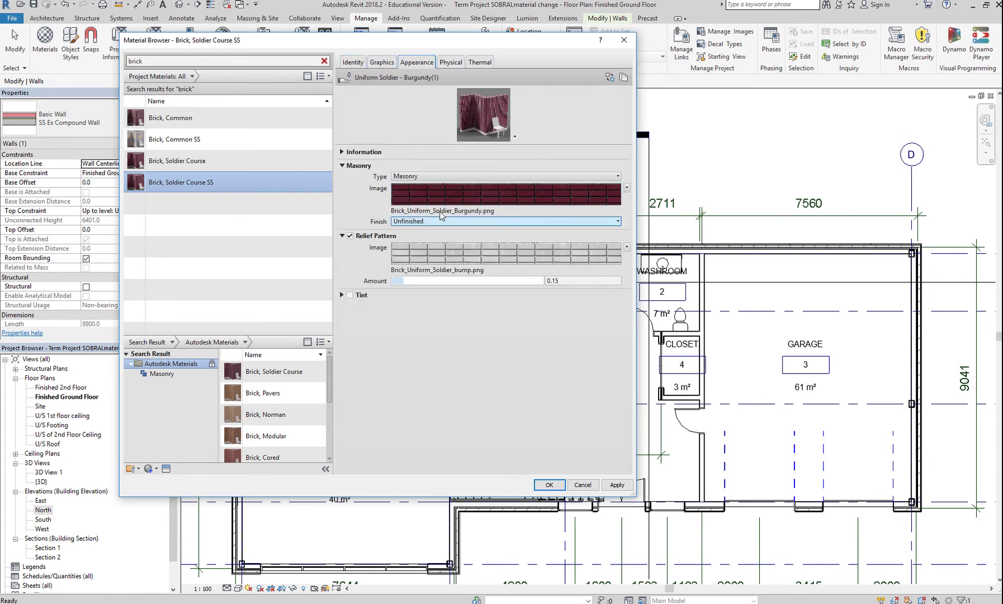
left_click(343, 153)
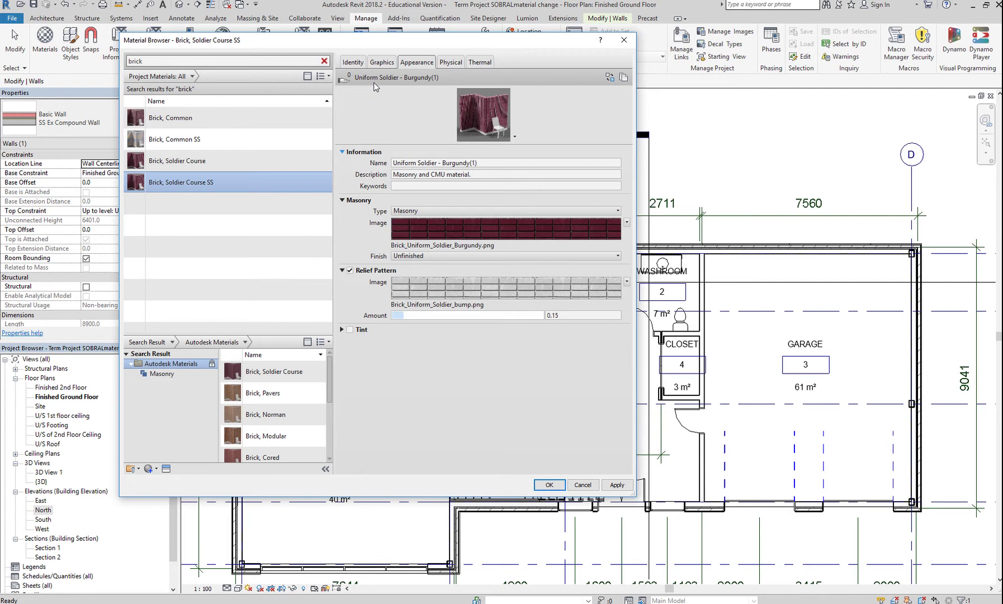
Rename the appearance asset of Brick, Soldier Course SS as SS 2
left_click(493, 163)
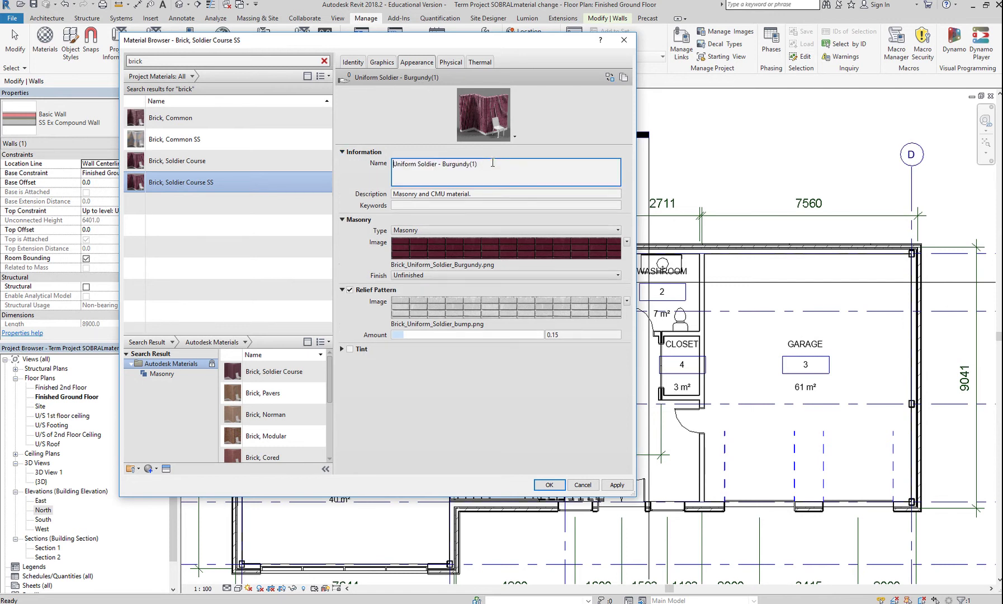
triple_click(493, 165)
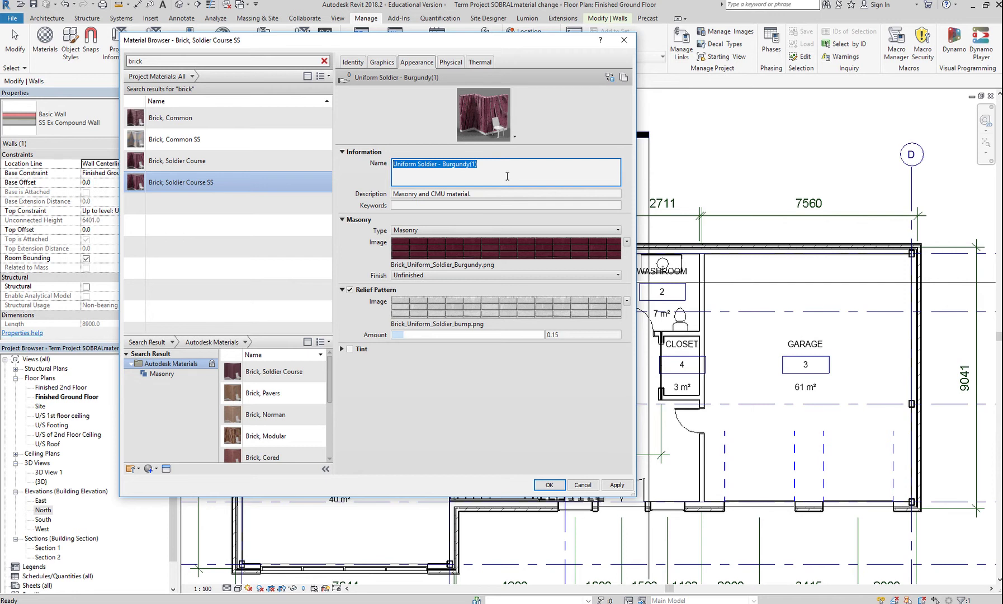
type("SS 2")
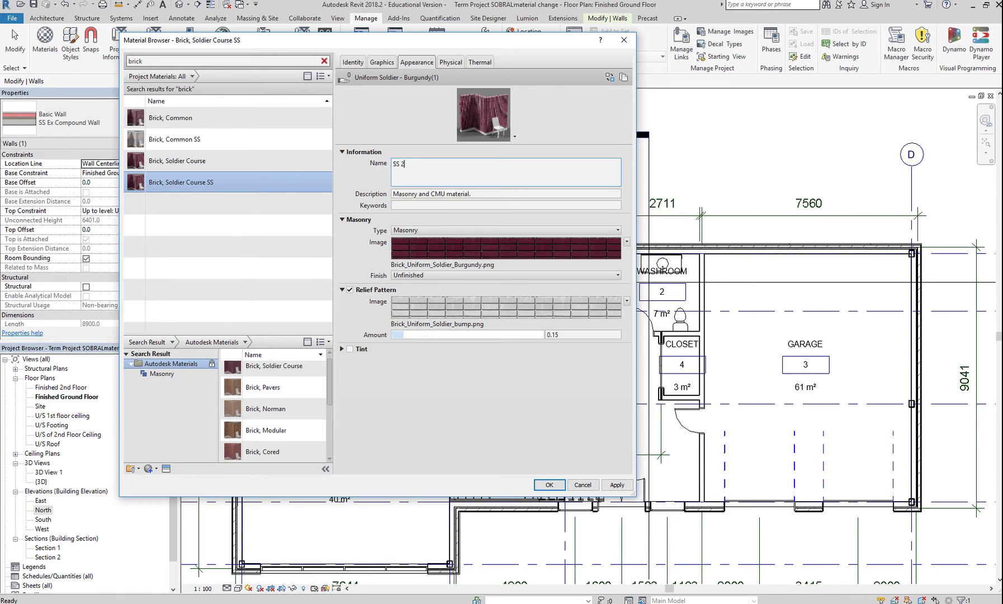
key("Tab")
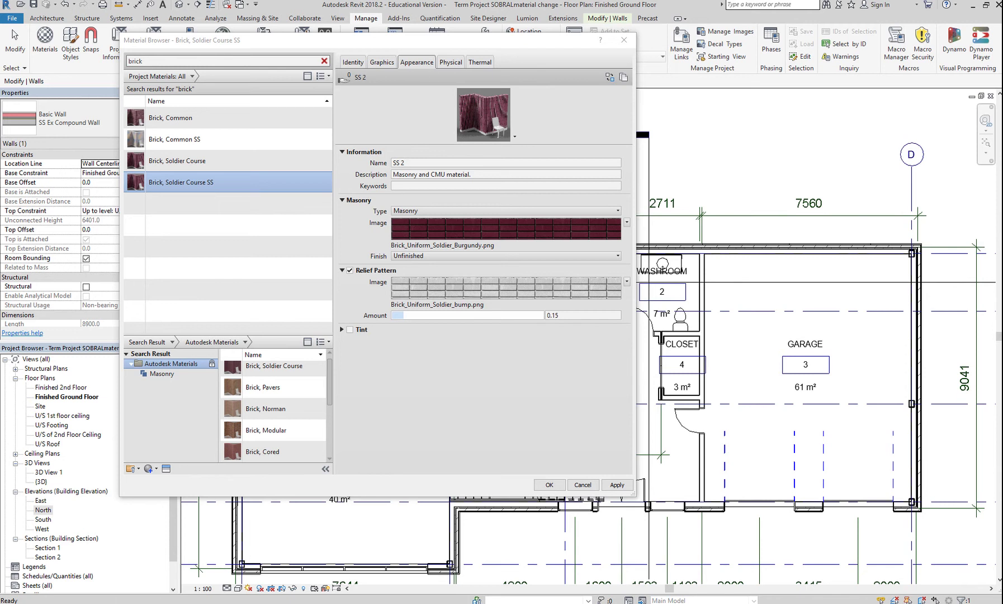
mouse_move(139, 603)
left_click(140, 603)
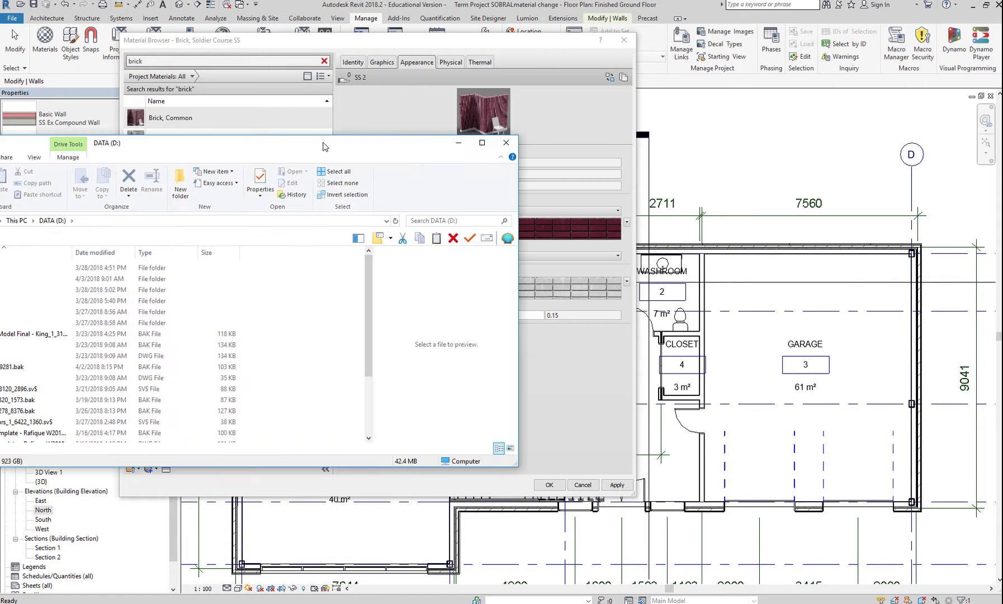
left_click(232, 257)
double_click(232, 257)
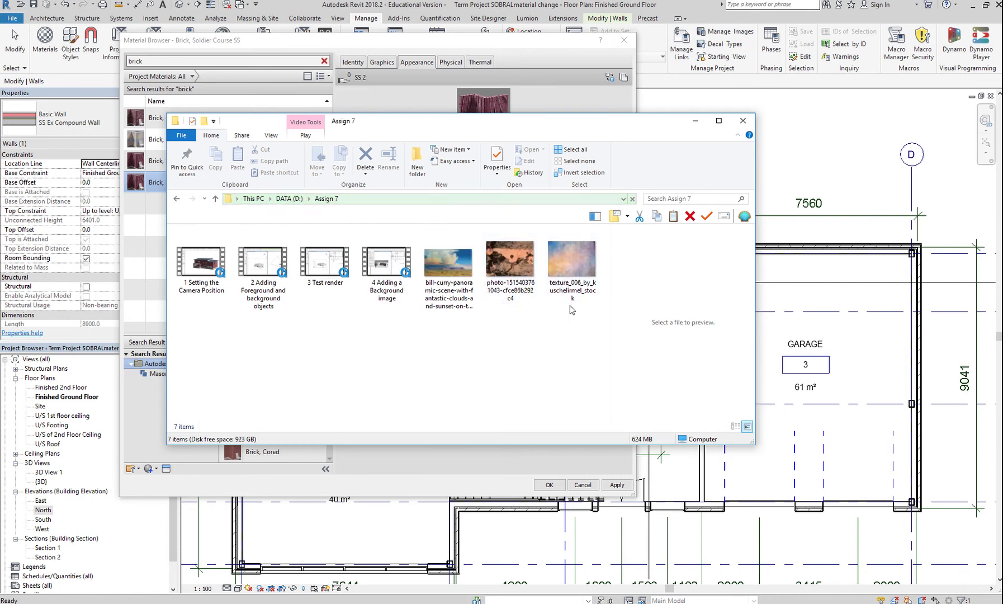
left_click(524, 298)
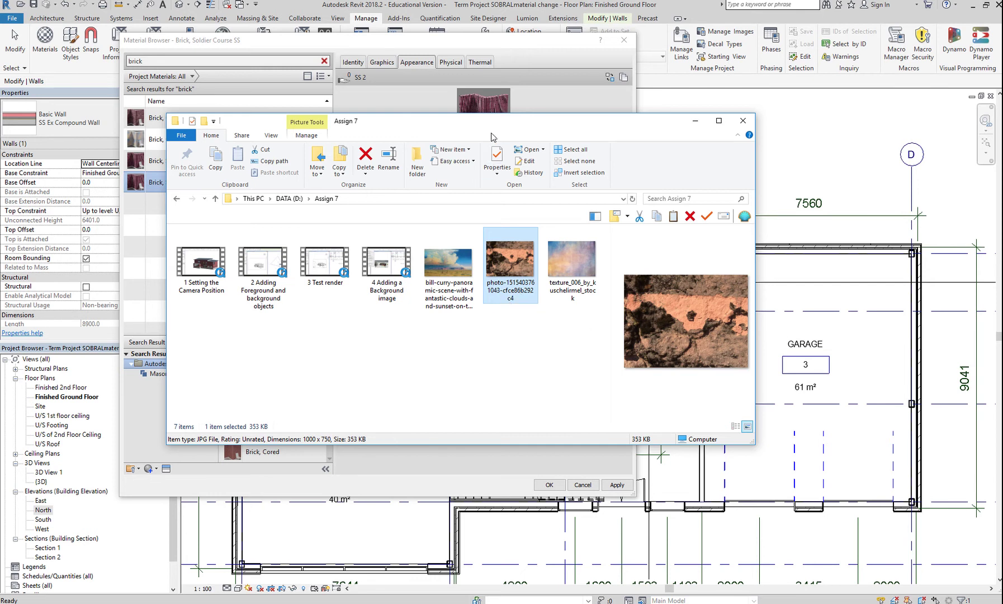
left_click_drag(492, 127, 472, 244)
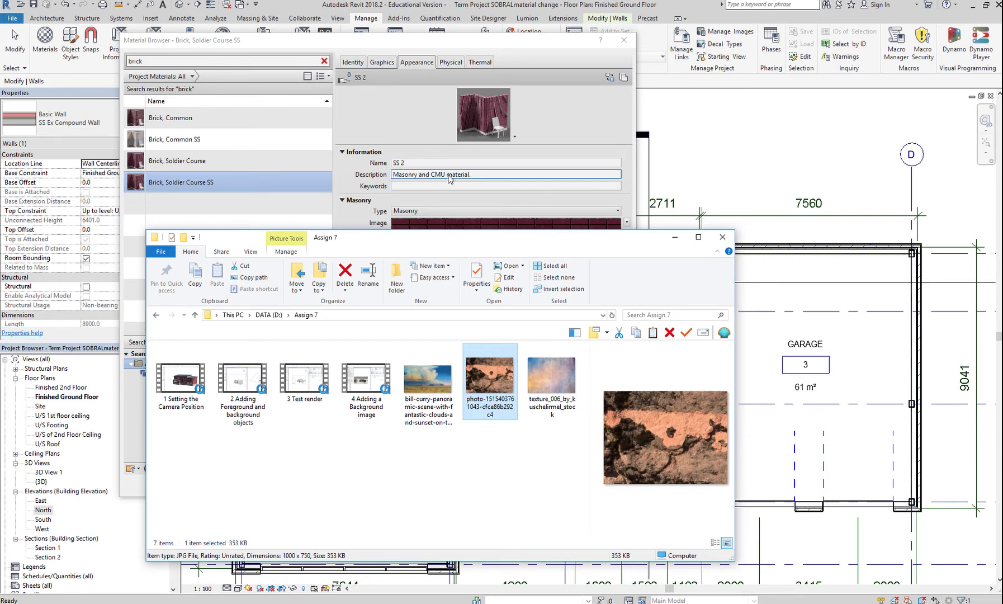
left_click(720, 239)
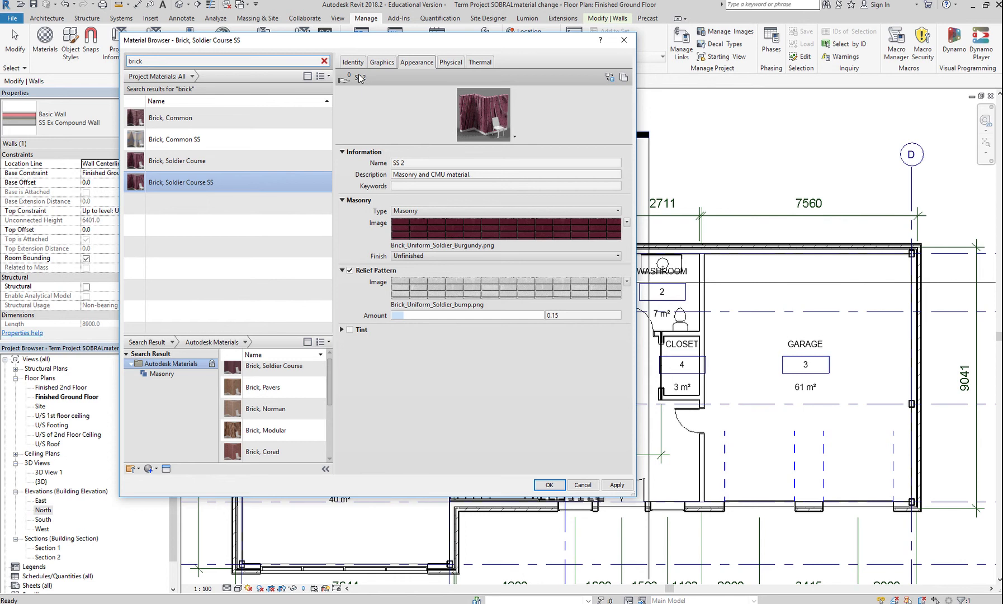
left_click(200, 161)
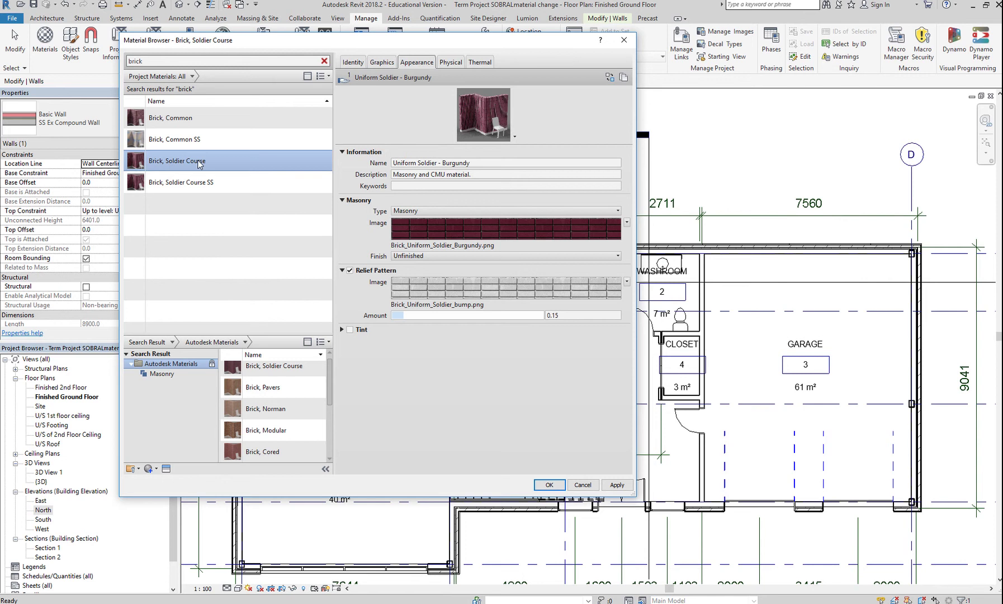
left_click(196, 183)
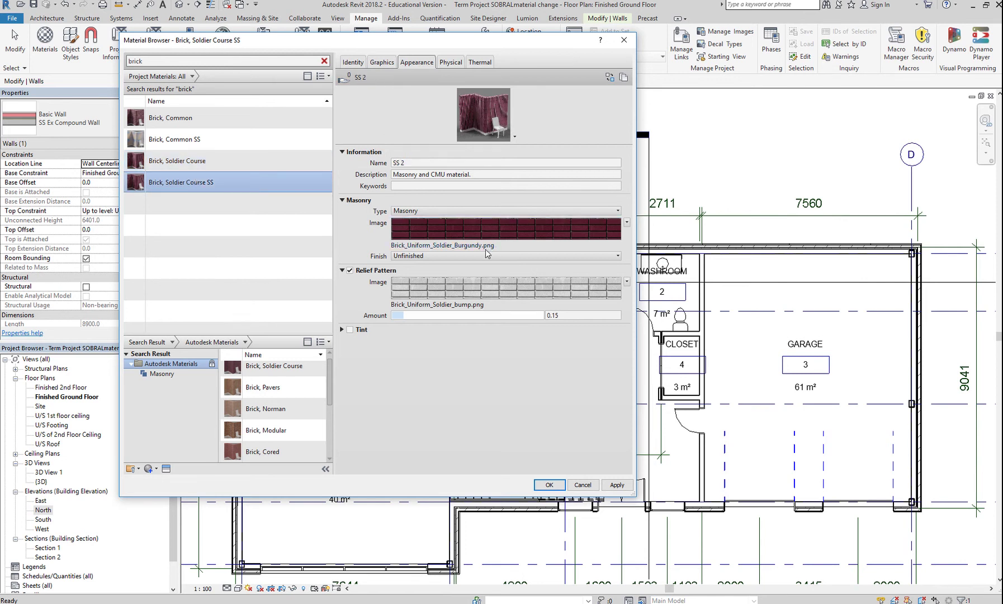
left_click(492, 229)
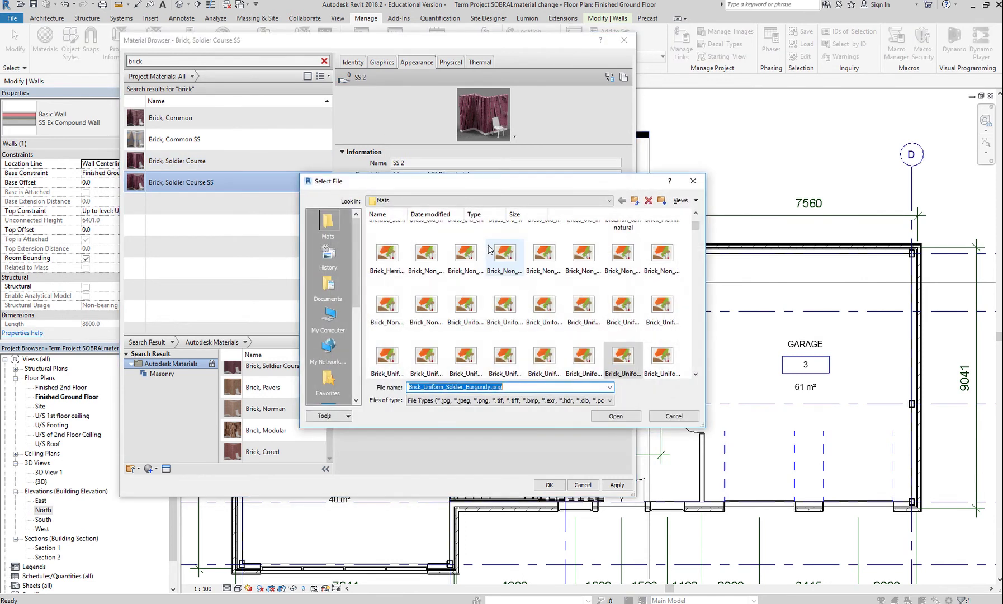
left_click(570, 206)
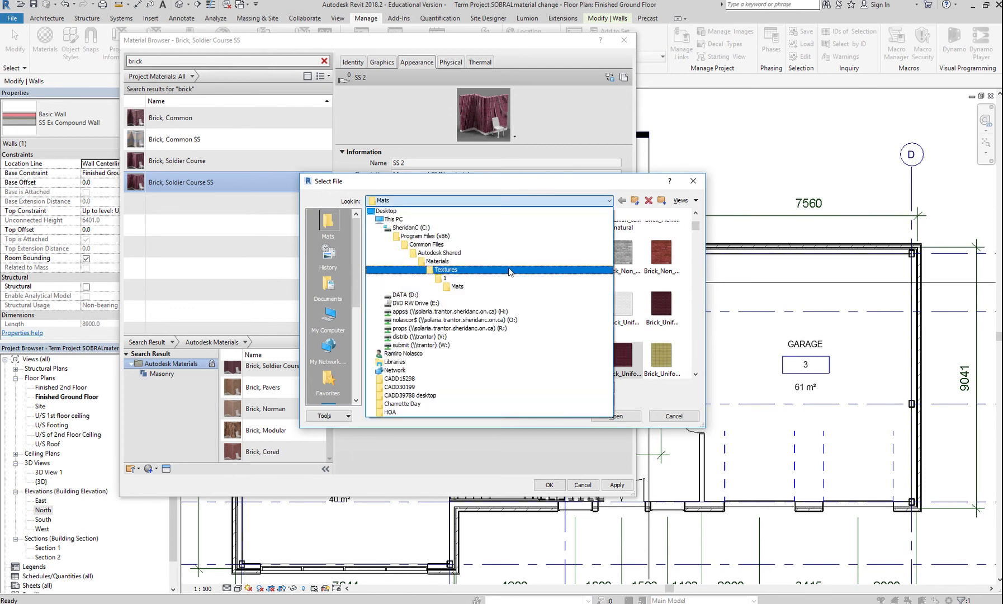
left_click(397, 297)
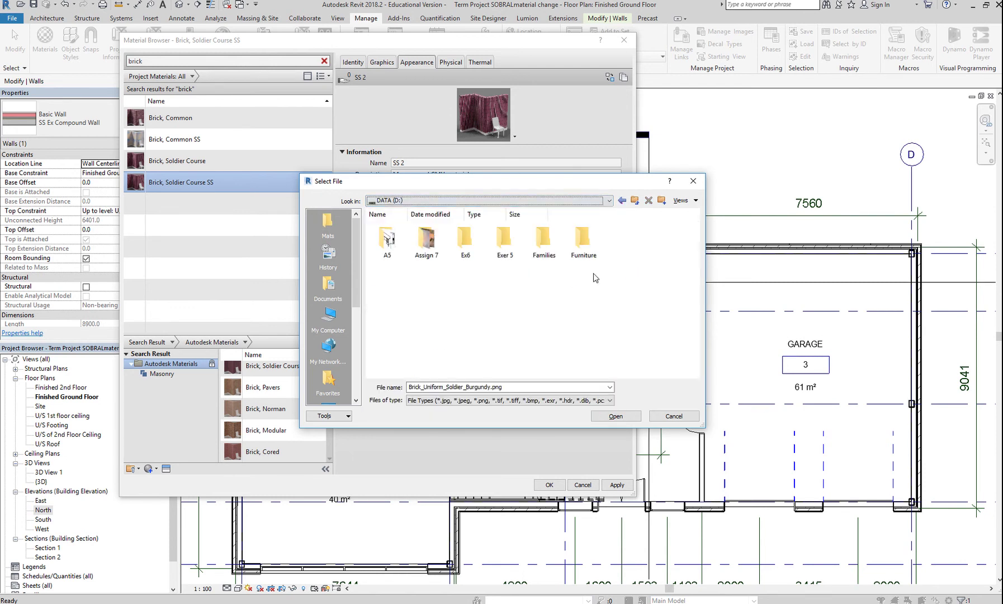
double_click(432, 247)
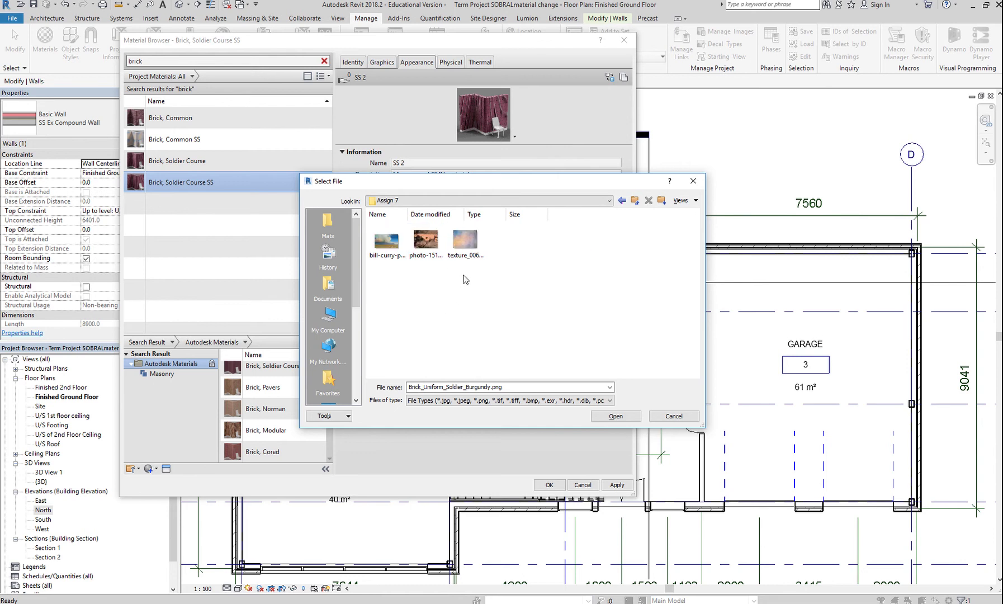
left_click(426, 241)
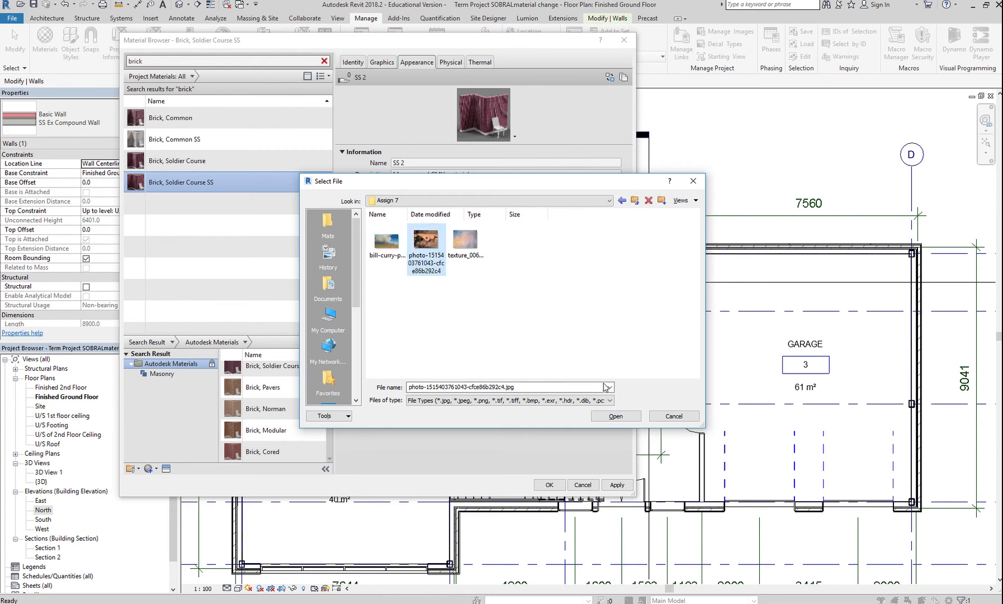
left_click(611, 416)
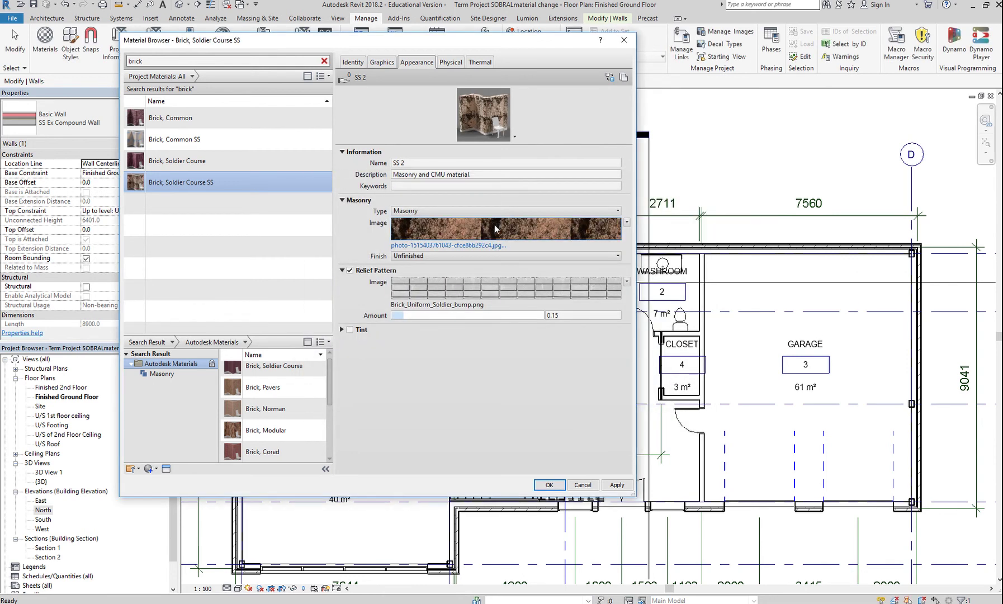
left_click(449, 307)
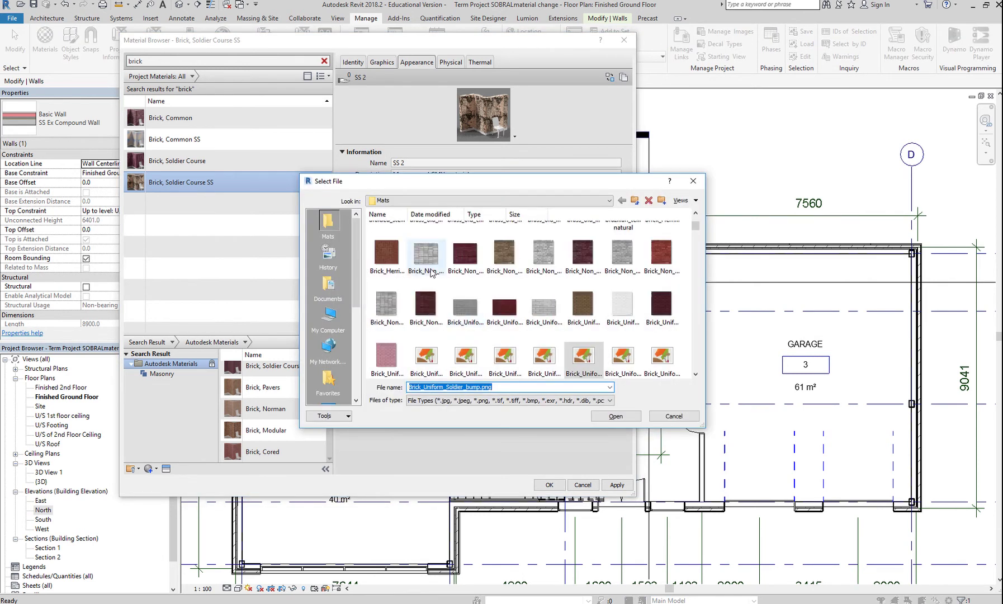
left_click(428, 200)
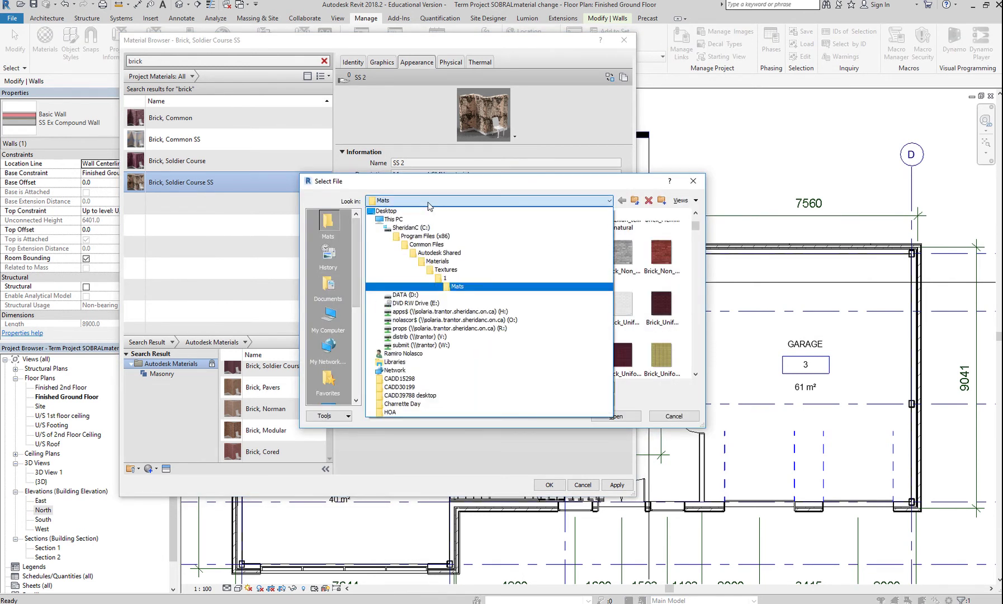
left_click(419, 297)
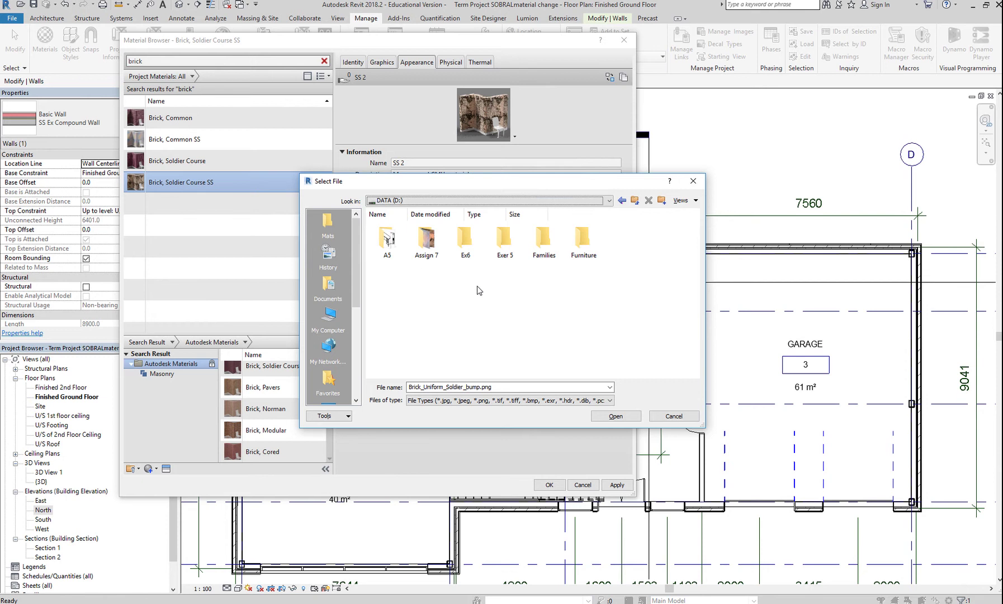
double_click(427, 246)
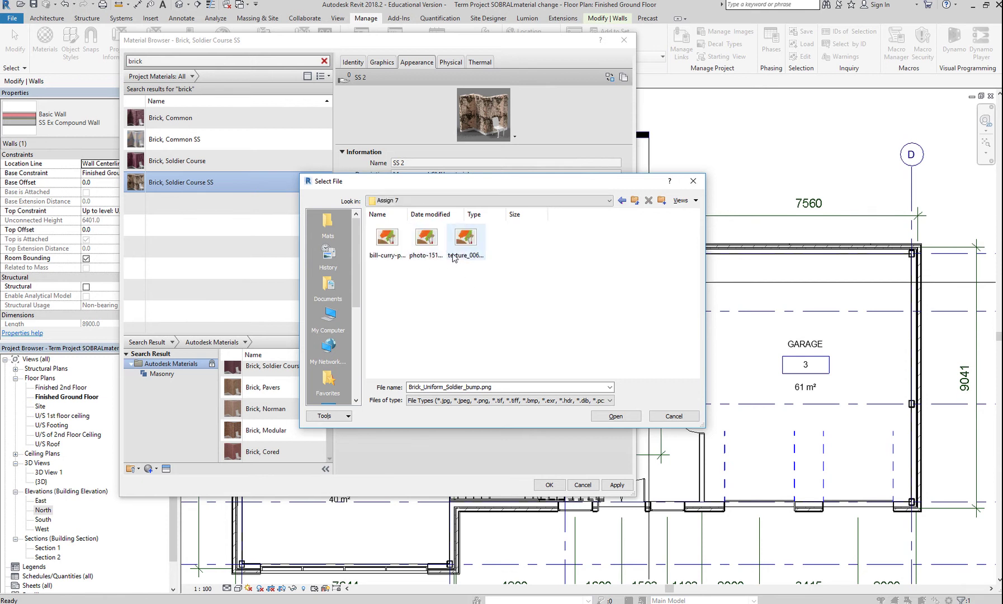
left_click(426, 241)
left_click(615, 416)
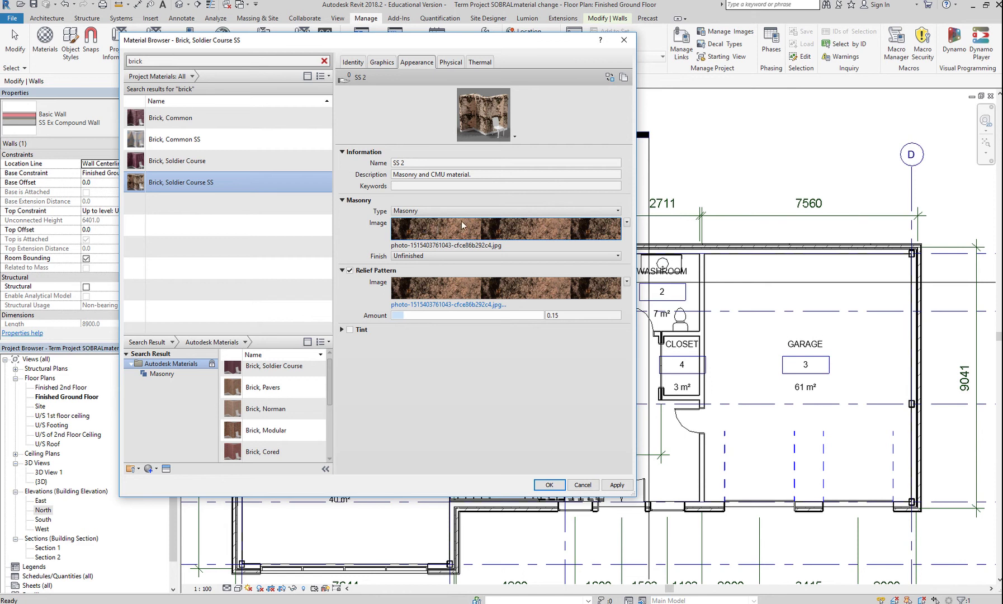
mouse_move(559, 228)
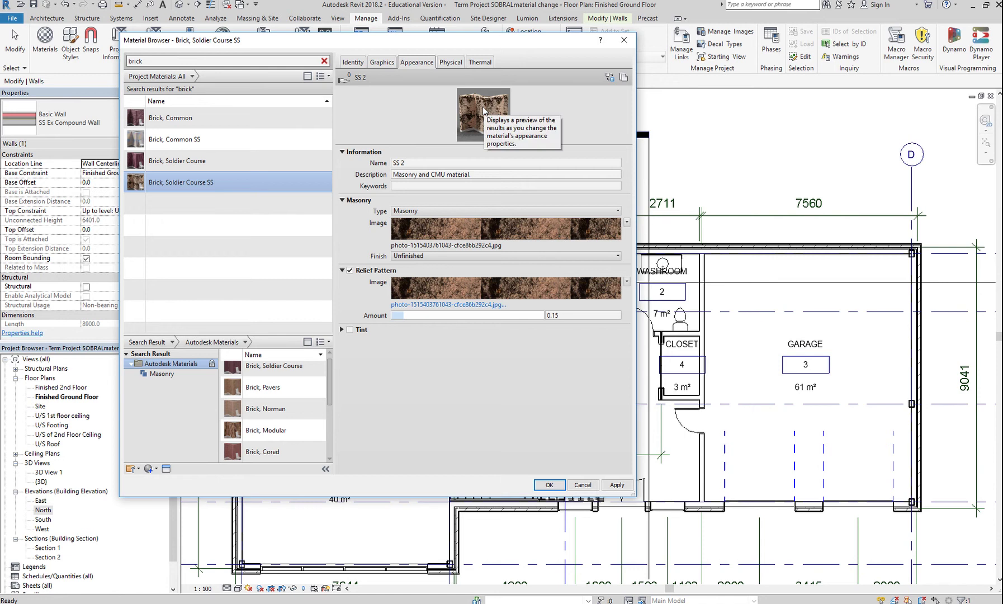
left_click(617, 485)
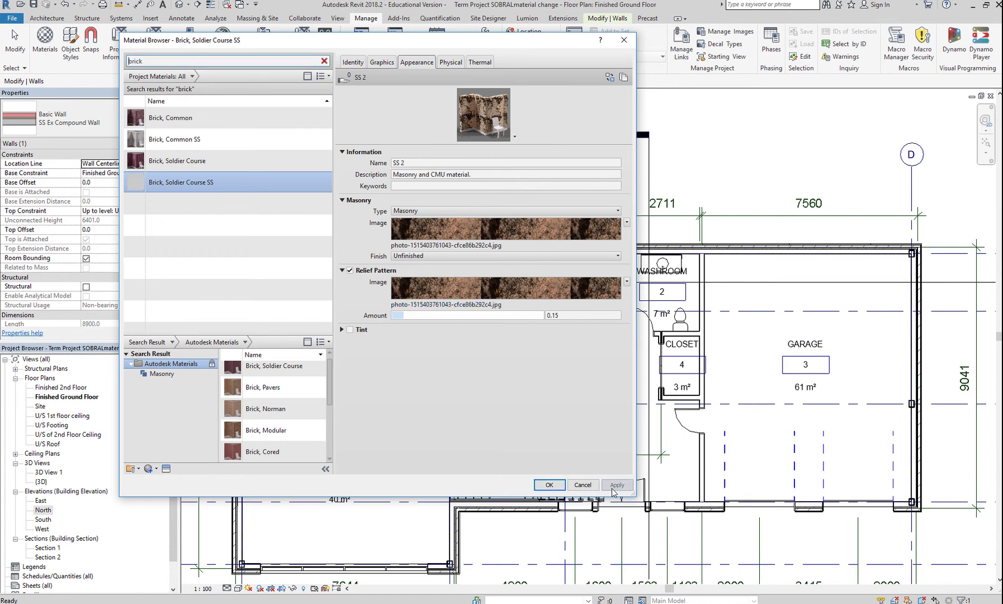
left_click(549, 484)
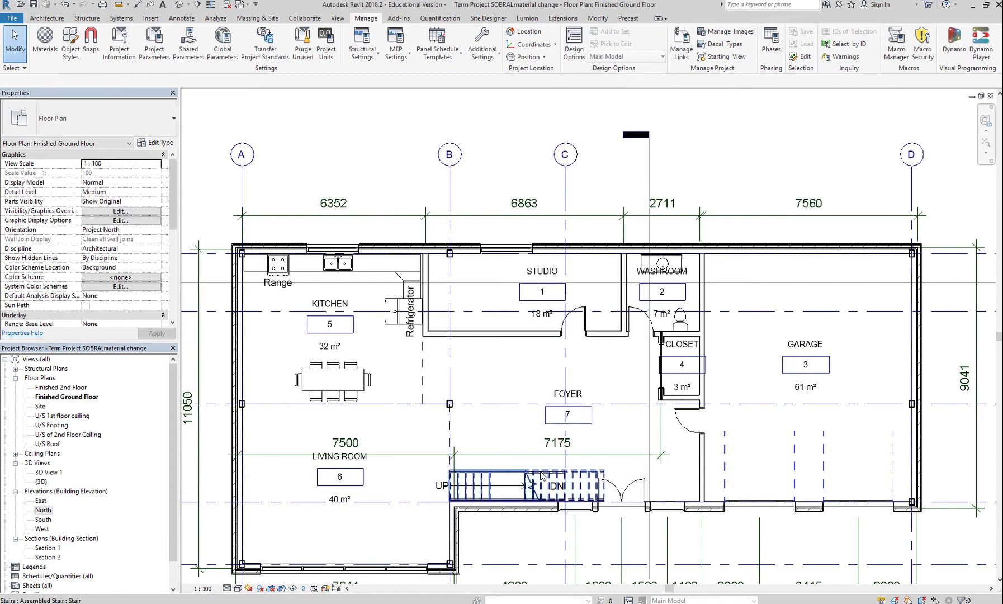
Duplicate the type of the garage's exterior wall along grid D as SS Ex Compound Wall 2
left_click(919, 302)
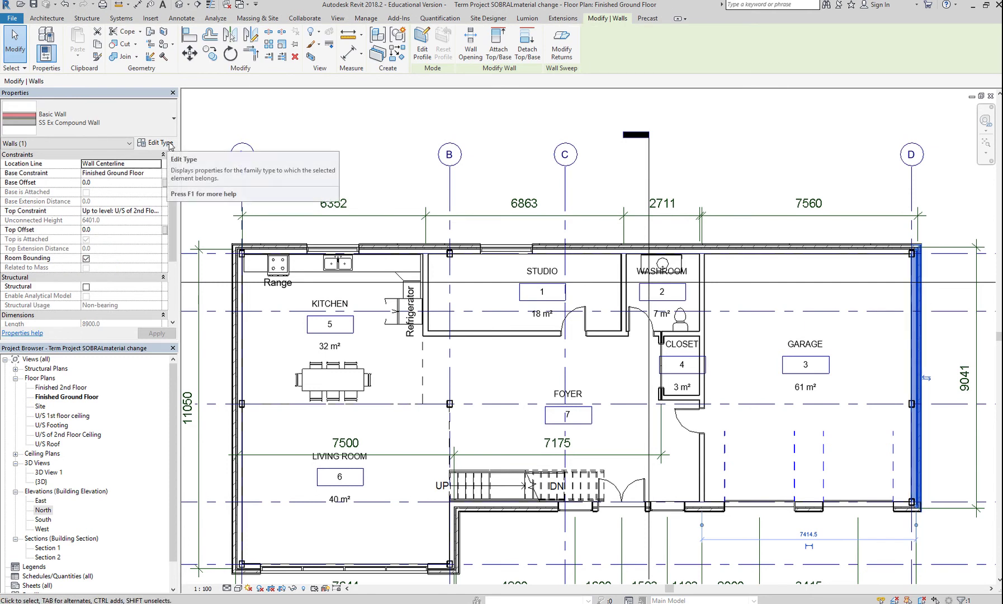
left_click(170, 144)
left_click(676, 84)
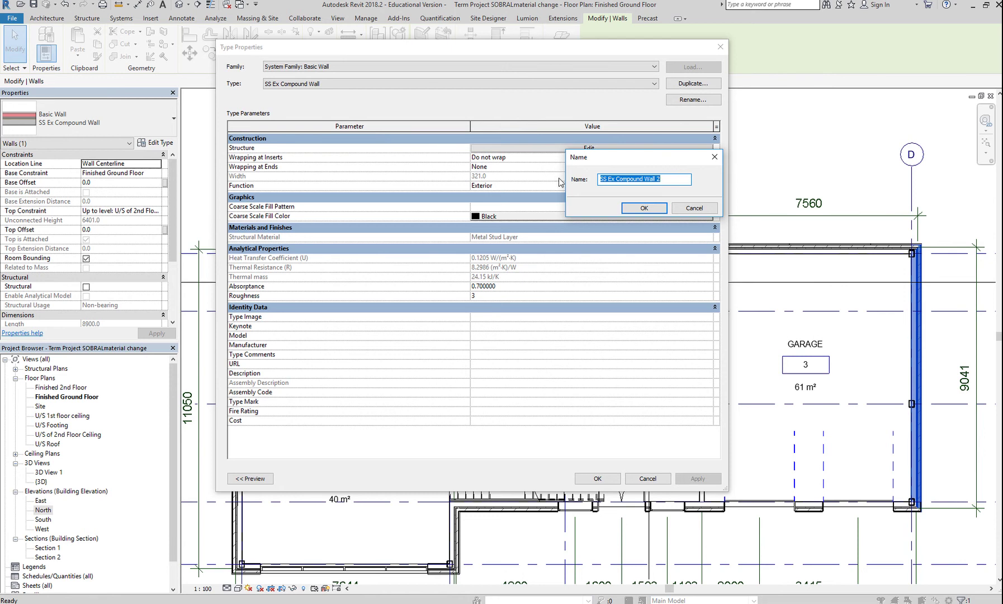
left_click(644, 208)
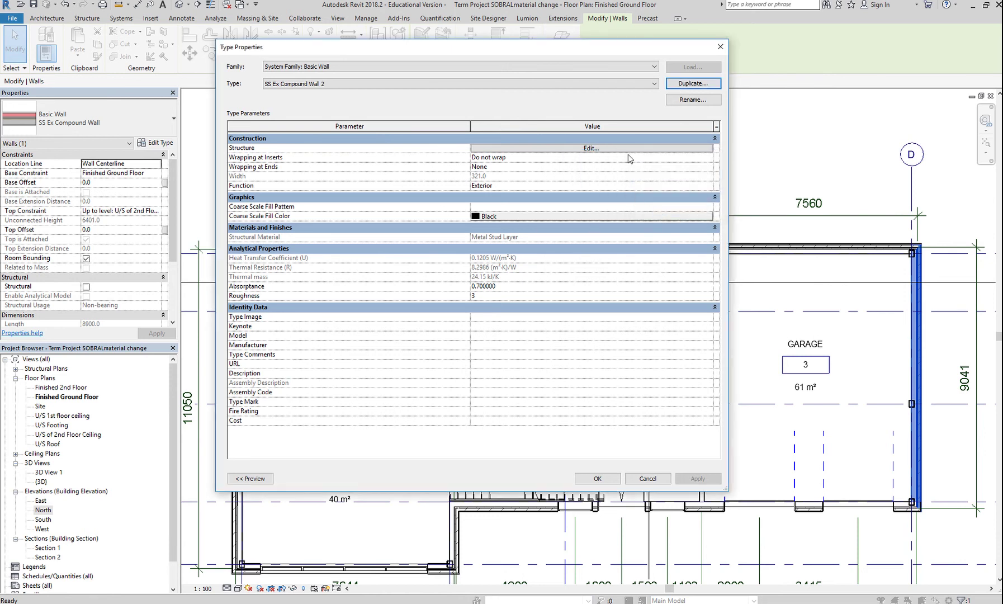
Assign Brick, Soldier Course SS to the outermost Finish 1 layer in the structure of SS Ex Compound Wall 2
left_click(559, 148)
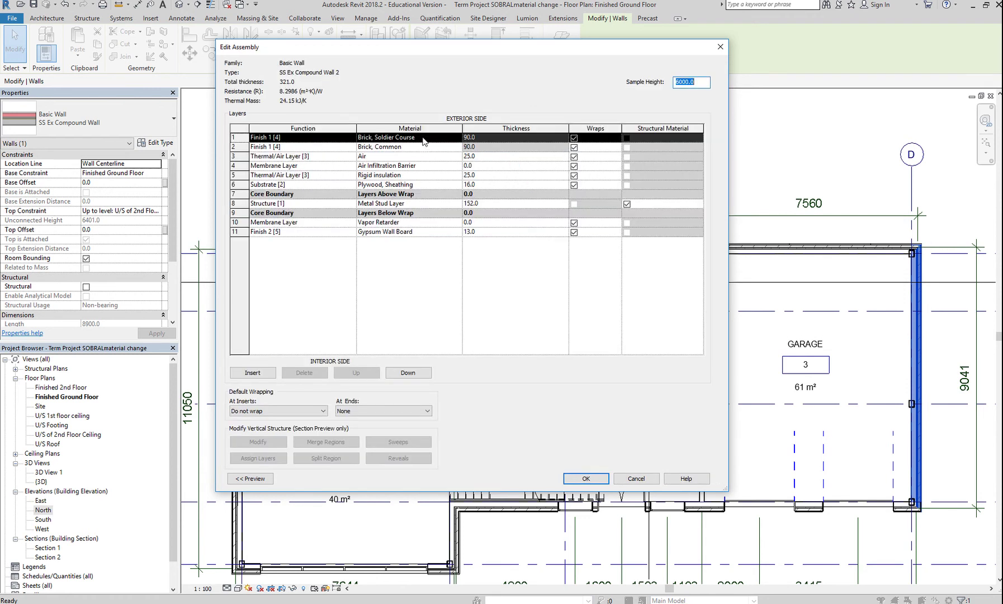
left_click(426, 137)
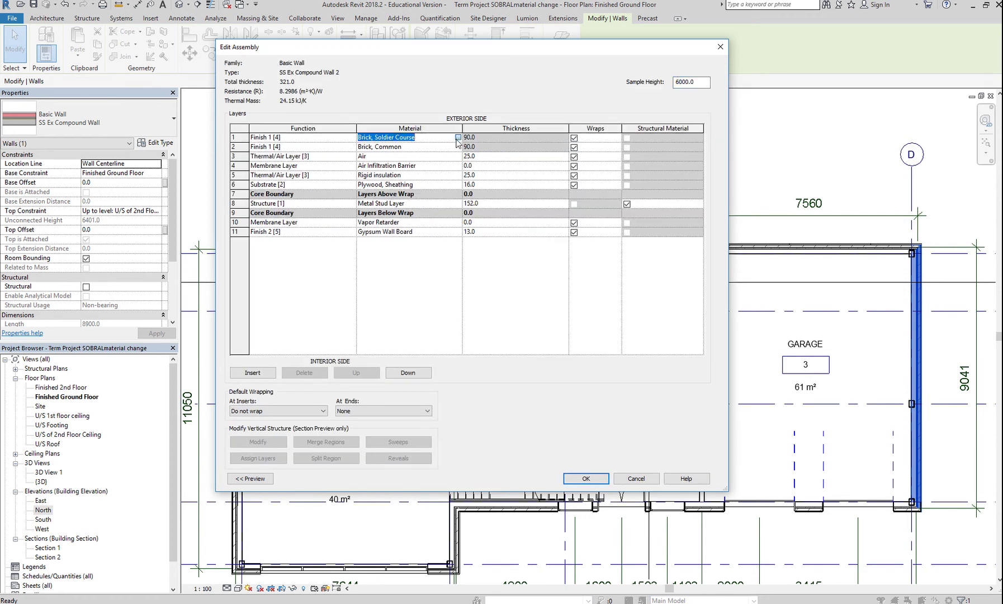
left_click(458, 138)
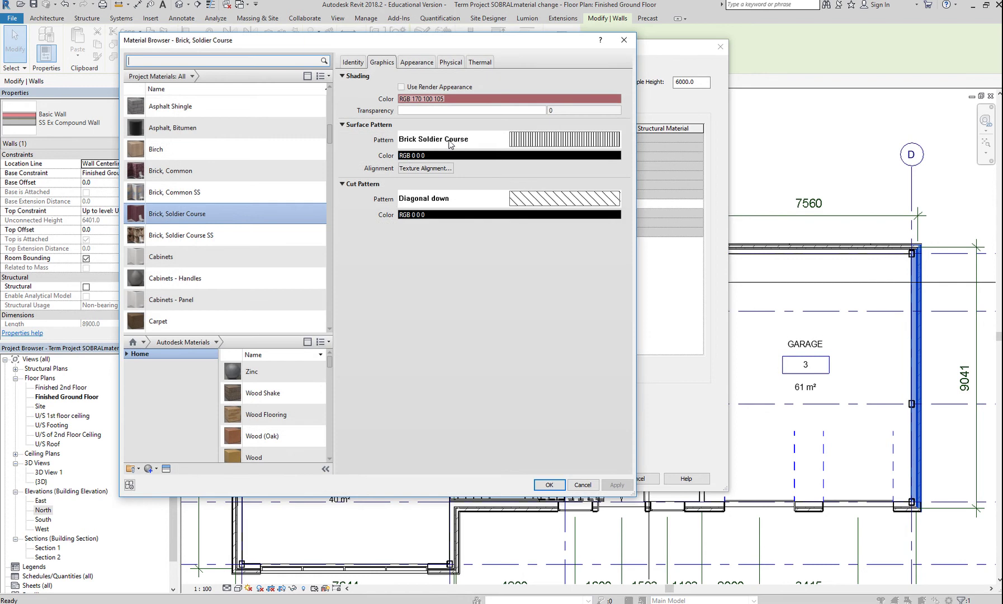
left_click(227, 238)
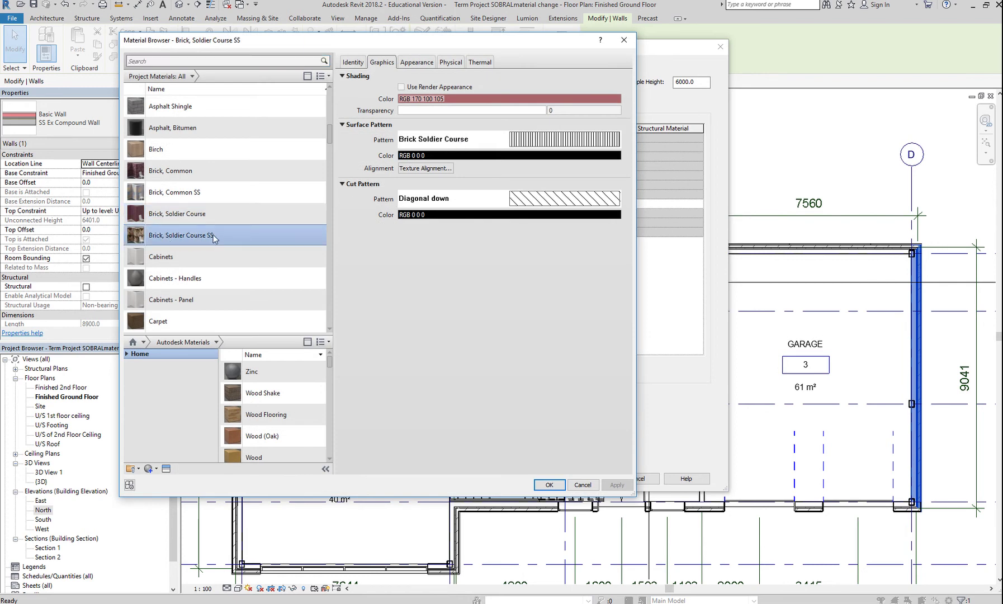
left_click(550, 485)
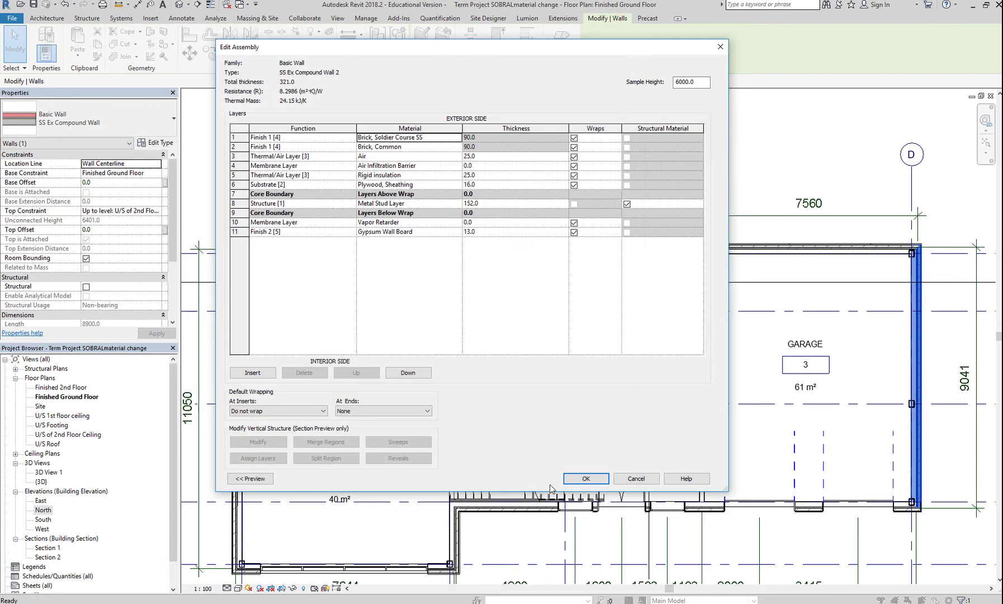
Assign Brick, Common SS to the second Finish 1 layer of SS Ex Compound Wall 2 and accept the assembly and type properties
left_click(389, 148)
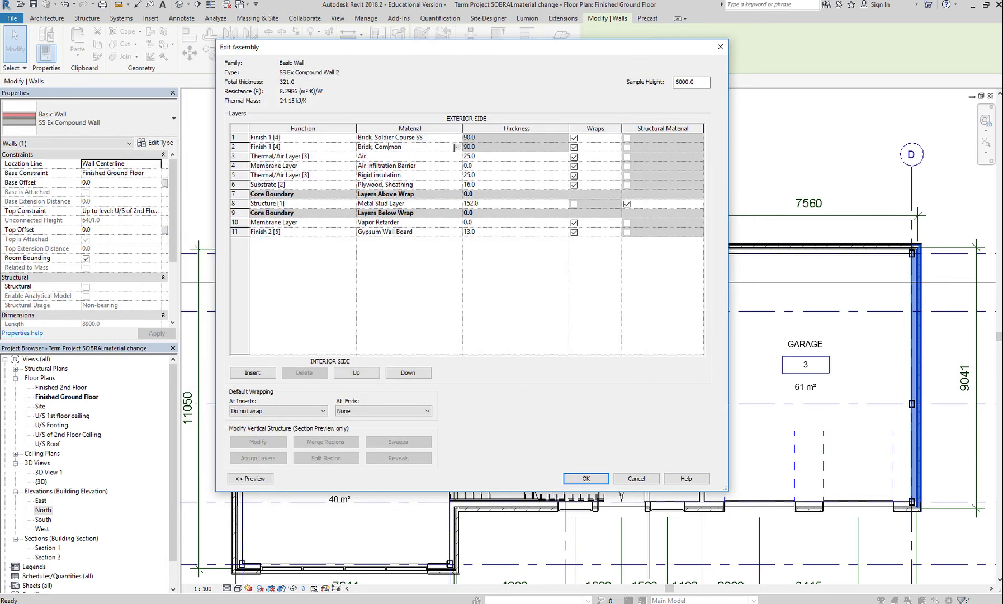
left_click(457, 147)
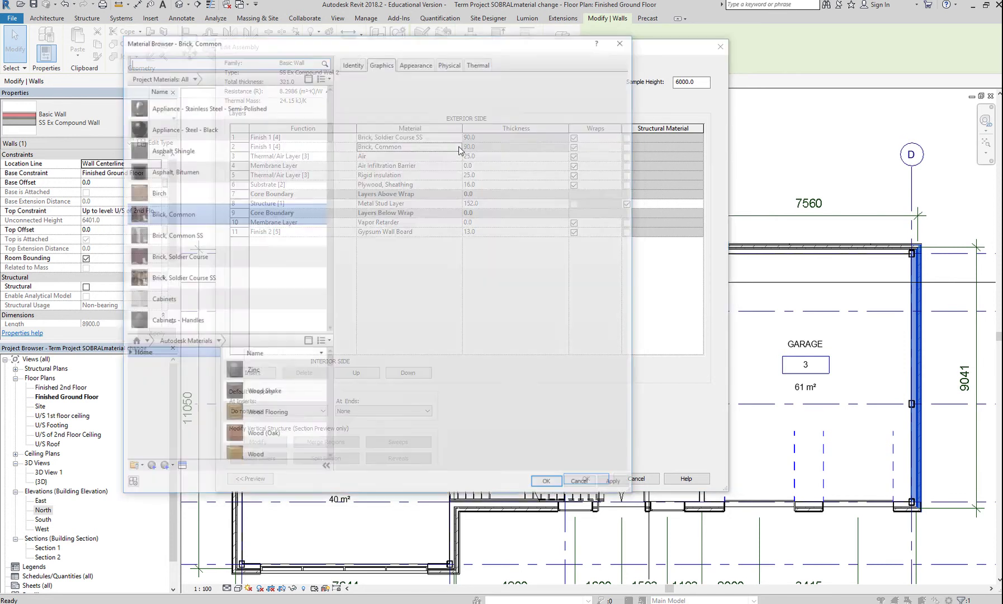
left_click(213, 234)
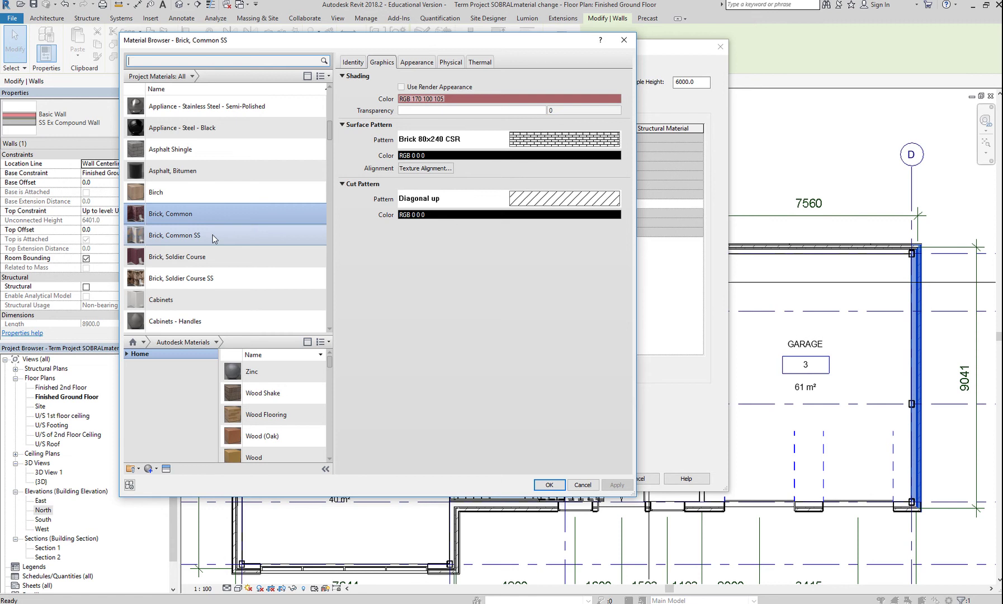
left_click(550, 485)
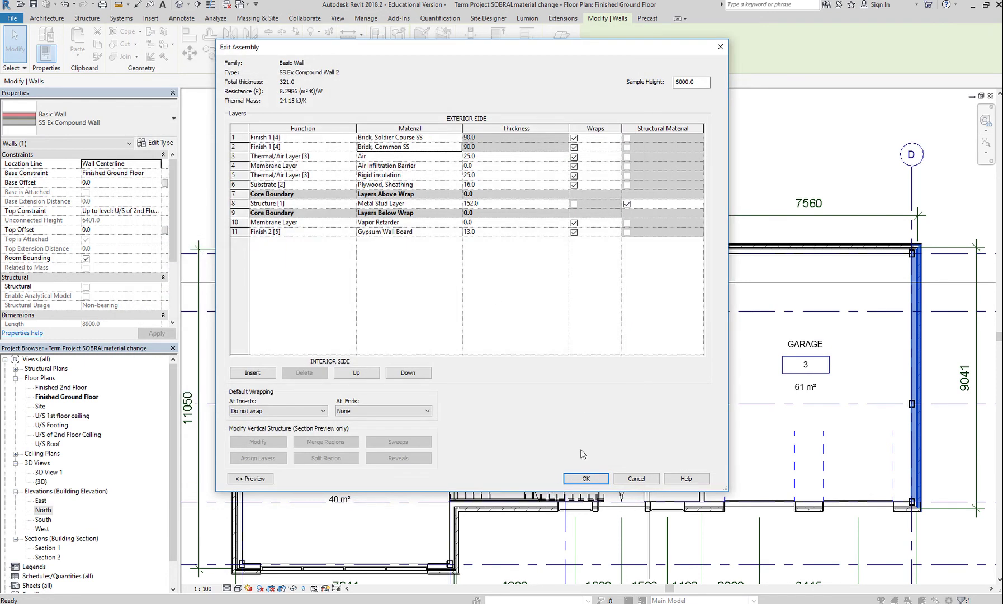
left_click(587, 479)
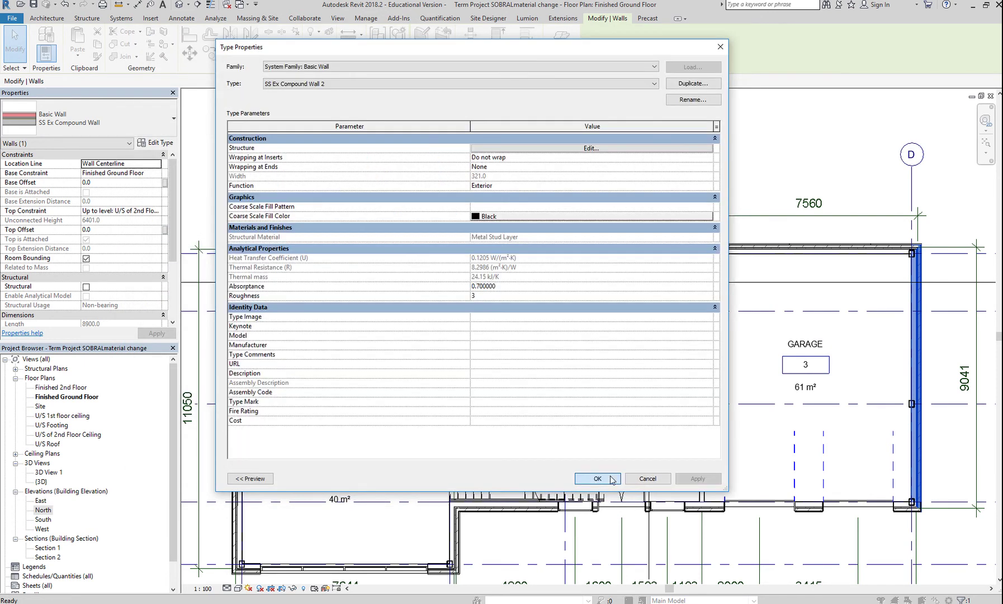
left_click(597, 479)
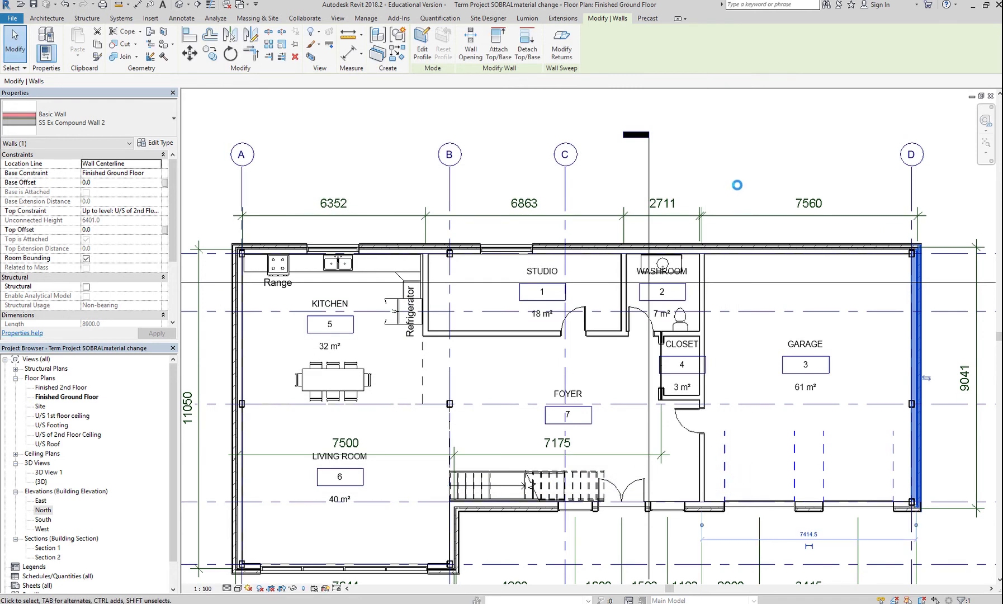
Tile the open views and make the perspective 3D View 1 active beside the ground floor plan
key("w")
key("t")
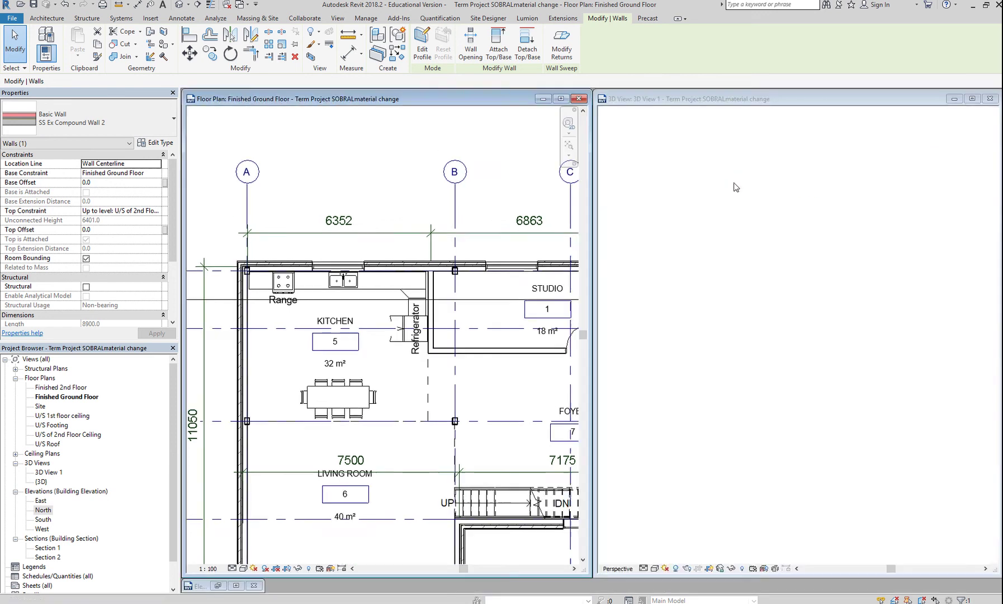
left_click(843, 490)
left_click(896, 470)
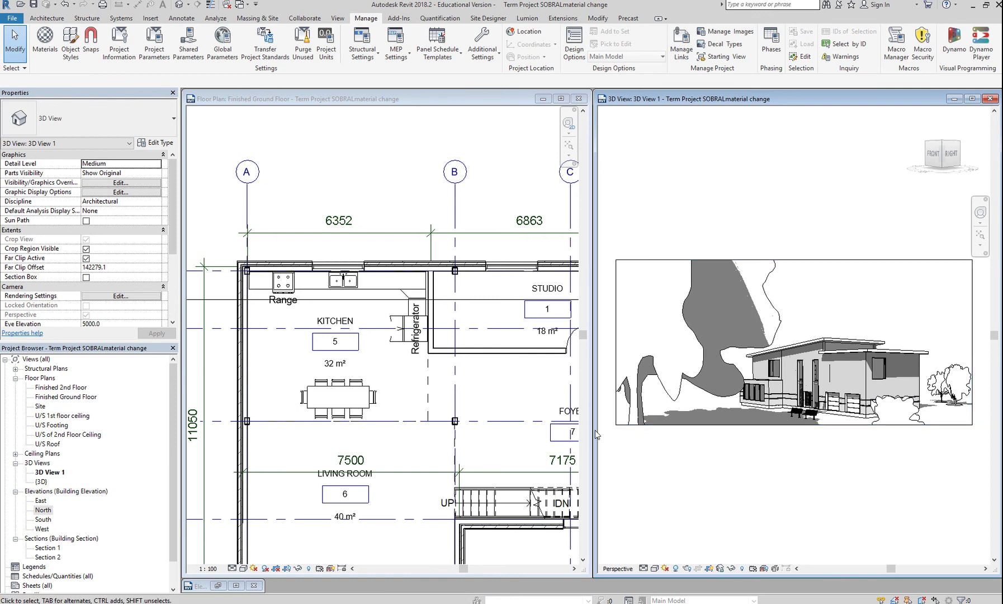
Rename 3D View 1 as Exterior Perspective
left_click(56, 473)
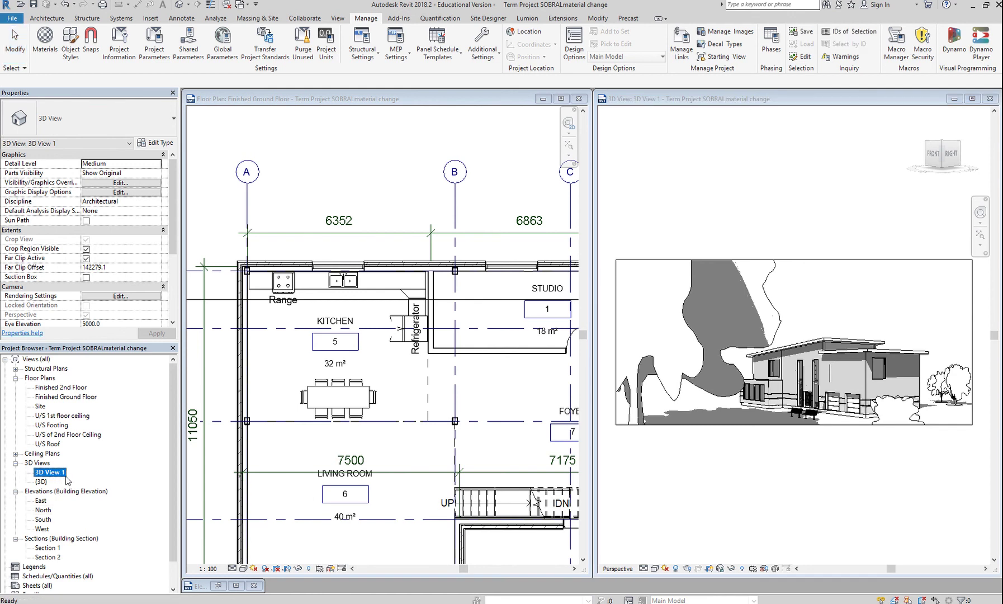
scroll(62, 468, "down", 1)
right_click(62, 464)
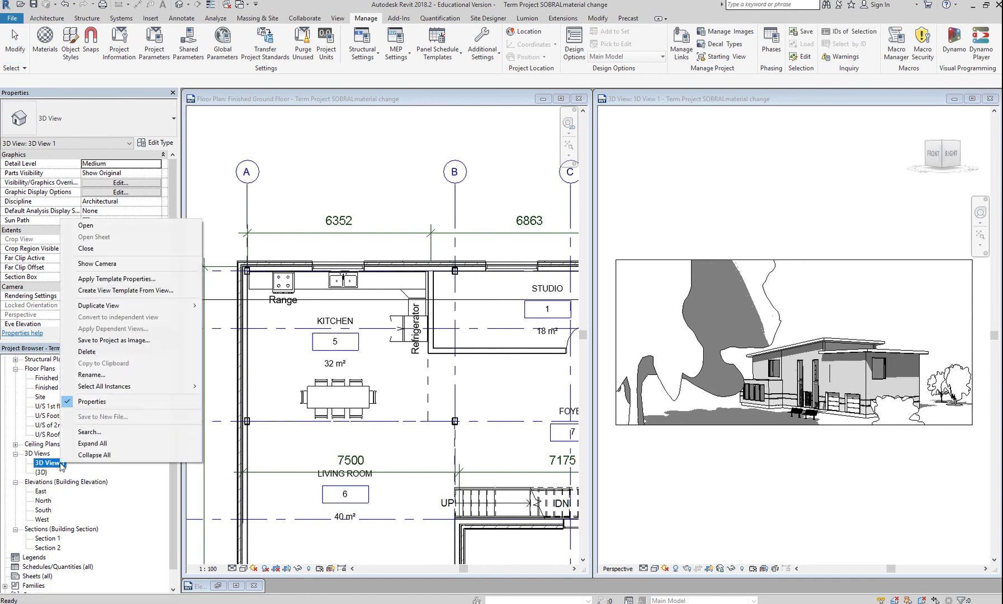
left_click(107, 376)
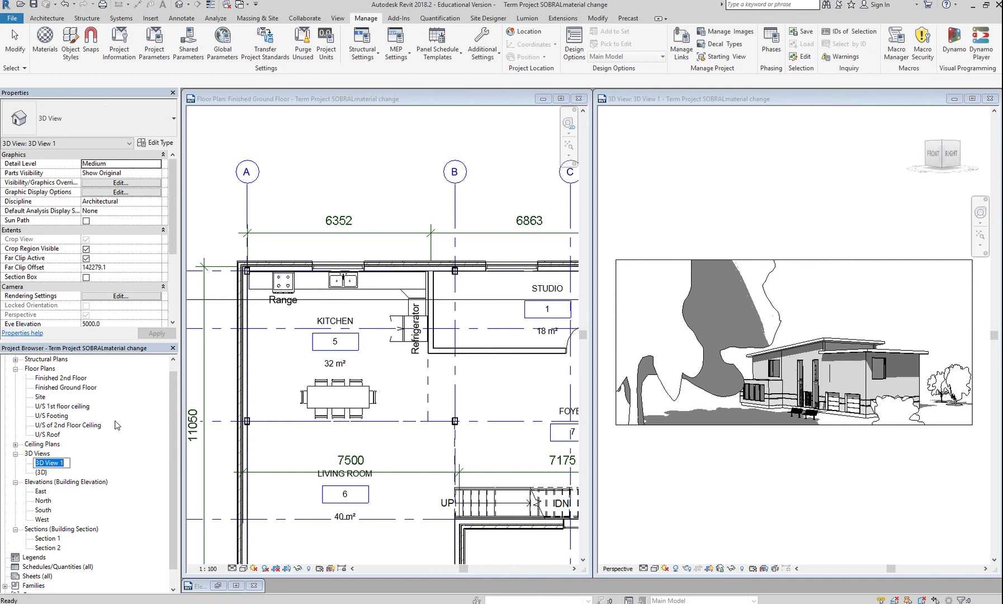
type("Exterior Perspective")
key("Return")
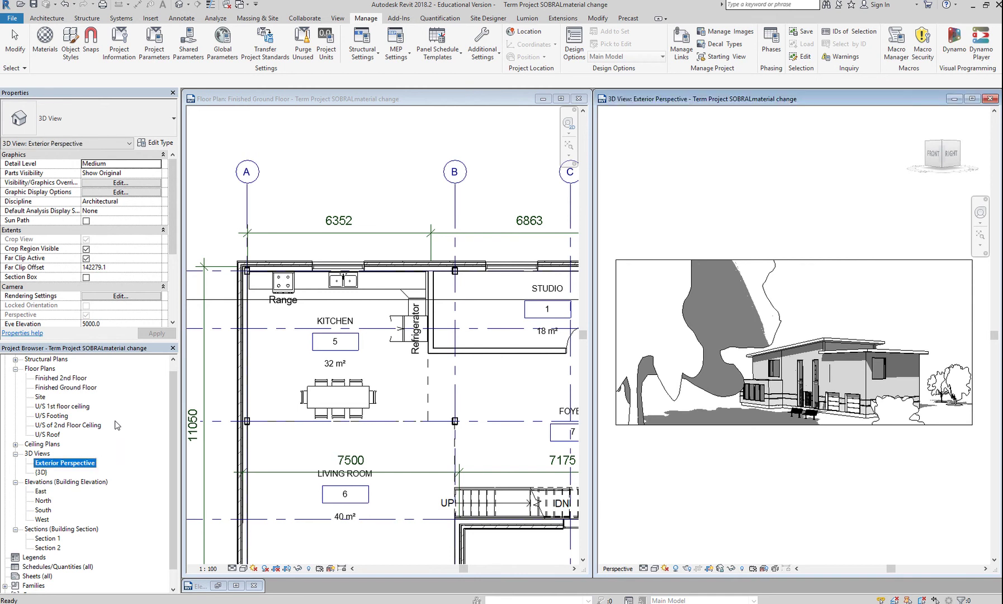
right_click(87, 462)
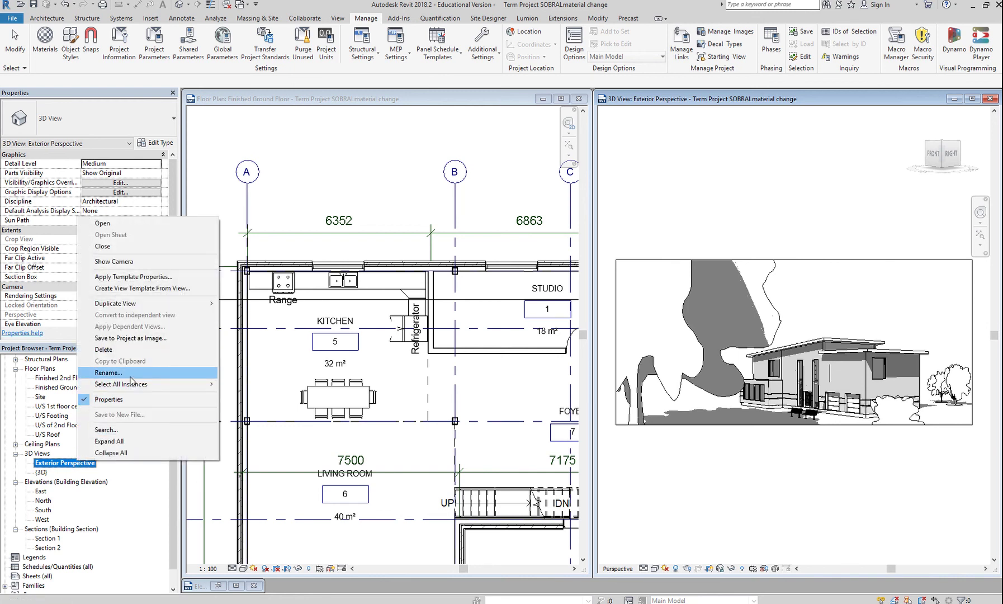
left_click(610, 470)
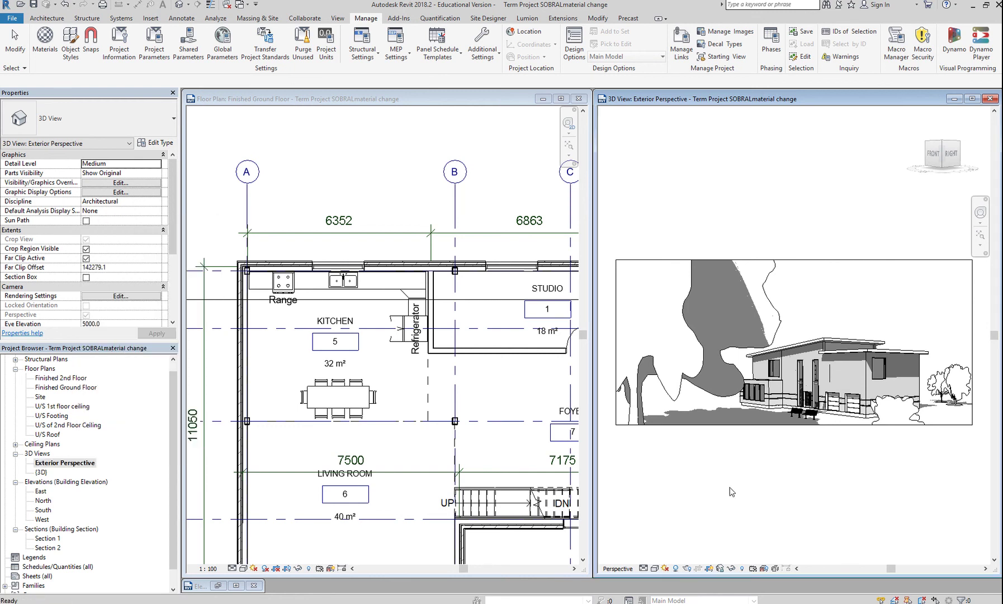
Open the rendering settings for the Exterior Perspective view and limit the rendering to a region
left_click(625, 425)
left_click(625, 425)
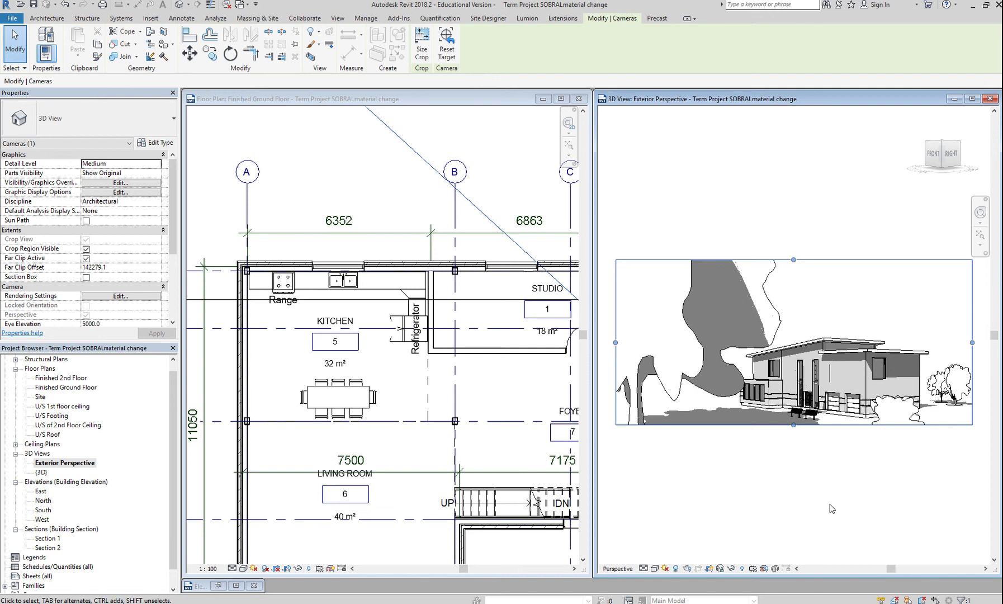
left_click(687, 569)
left_click_drag(658, 156, 423, 119)
left_click(447, 140)
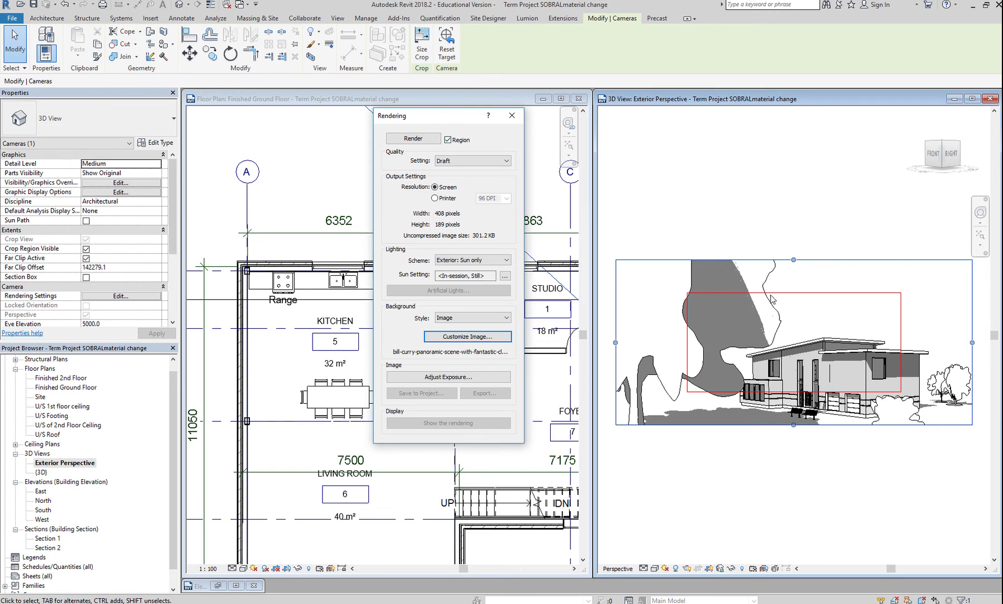
Resize the render region to about 207 by 142 pixels around the right-hand end of the house, then render it
left_click(807, 293)
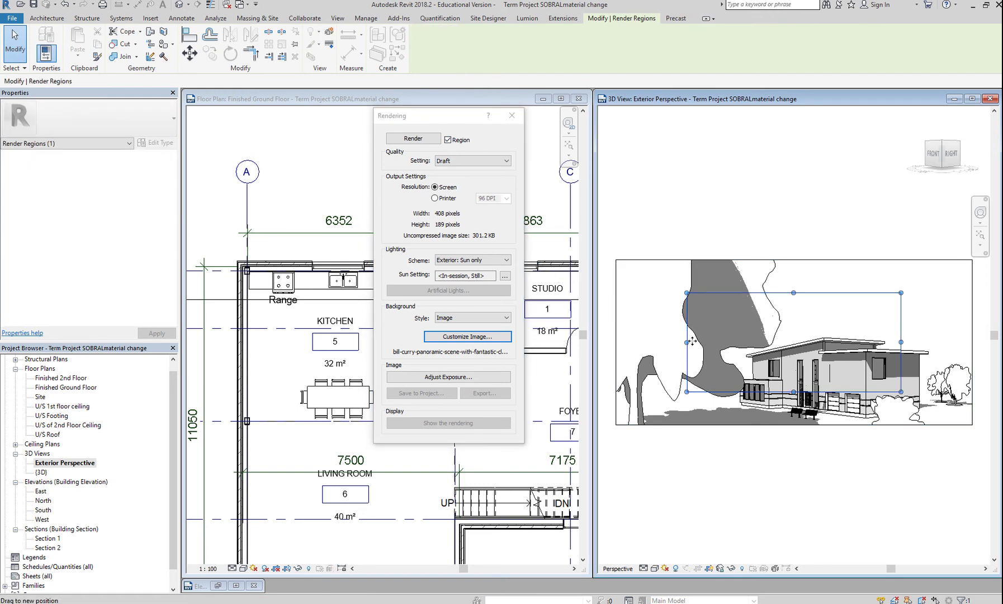
left_click_drag(691, 350, 924, 342)
left_click_drag(894, 292, 893, 345)
left_click_drag(893, 392, 893, 424)
left_click_drag(860, 383, 815, 384)
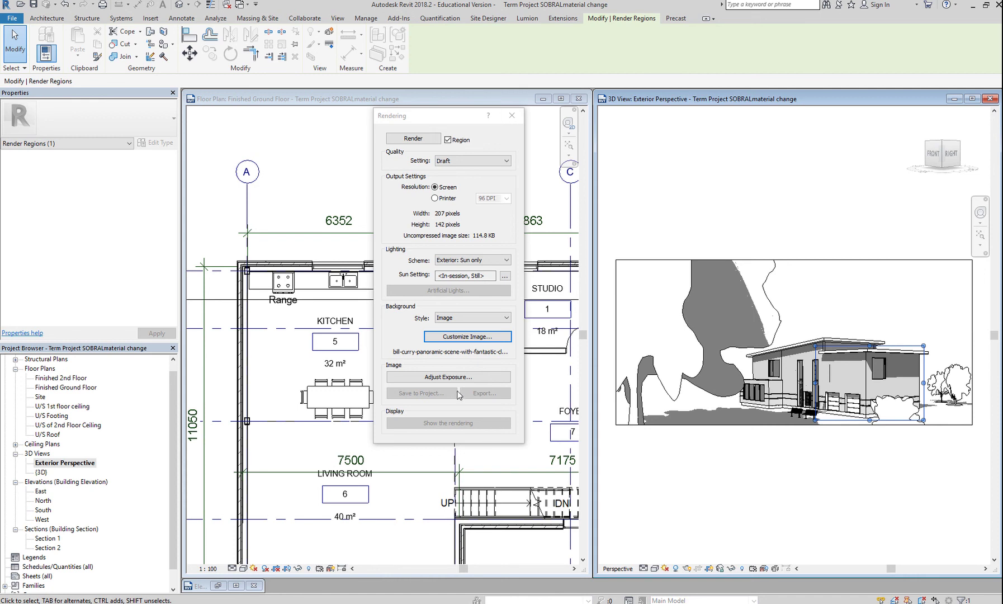
left_click(413, 139)
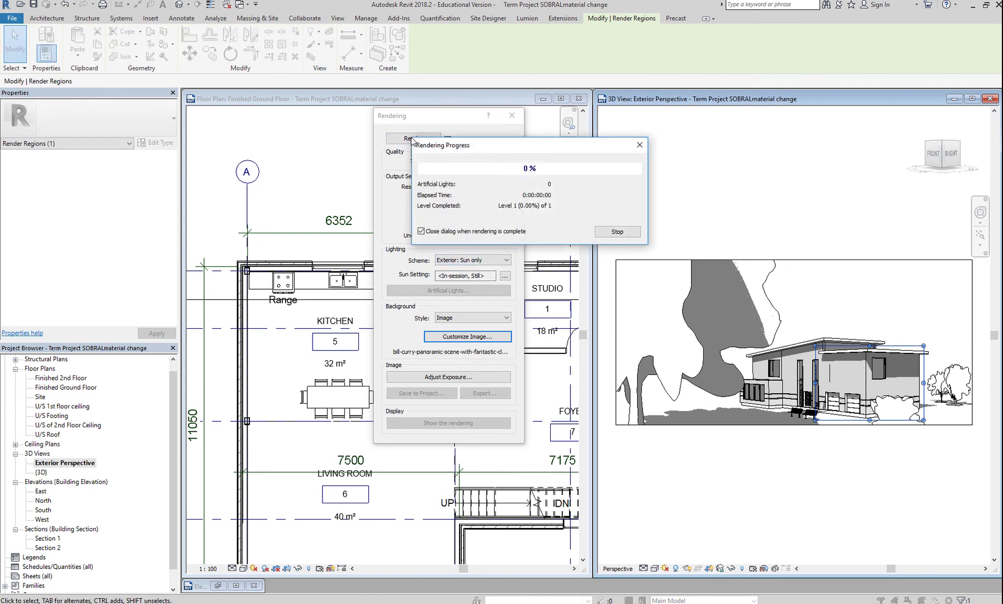